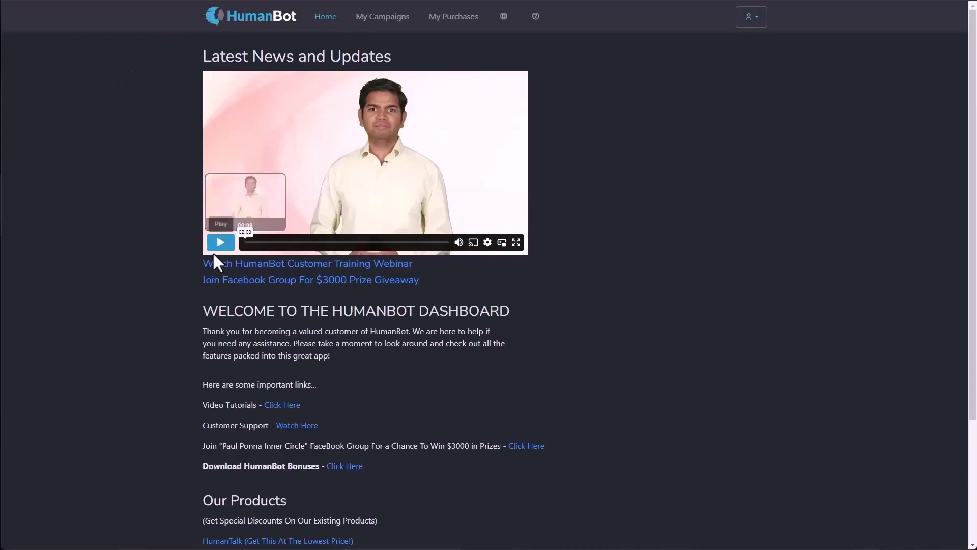
# Step: Go to My Campaigns, listing Ponna.com Demo, Black Bear Dental and Chat Demo
pyautogui.scroll(-2, 266, 338)
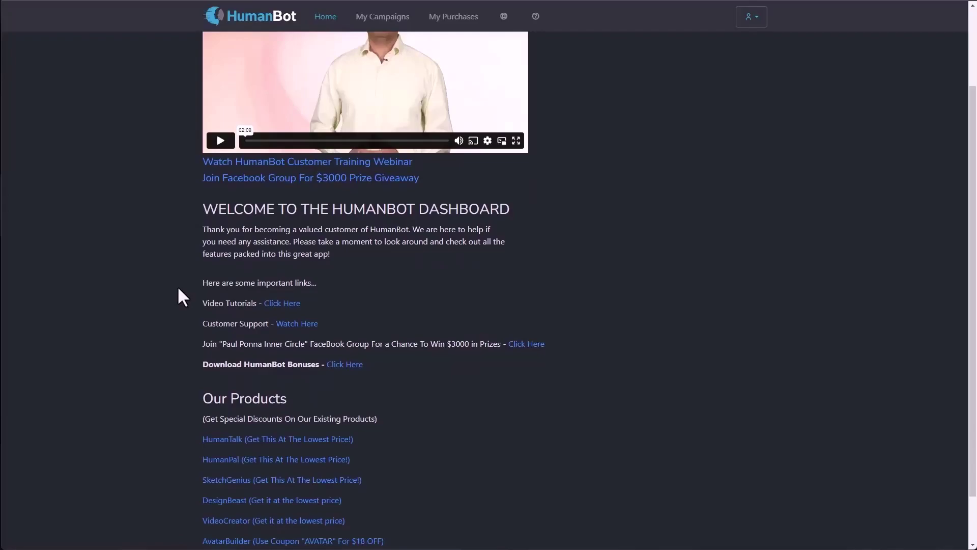
pyautogui.scroll(2, 178, 284)
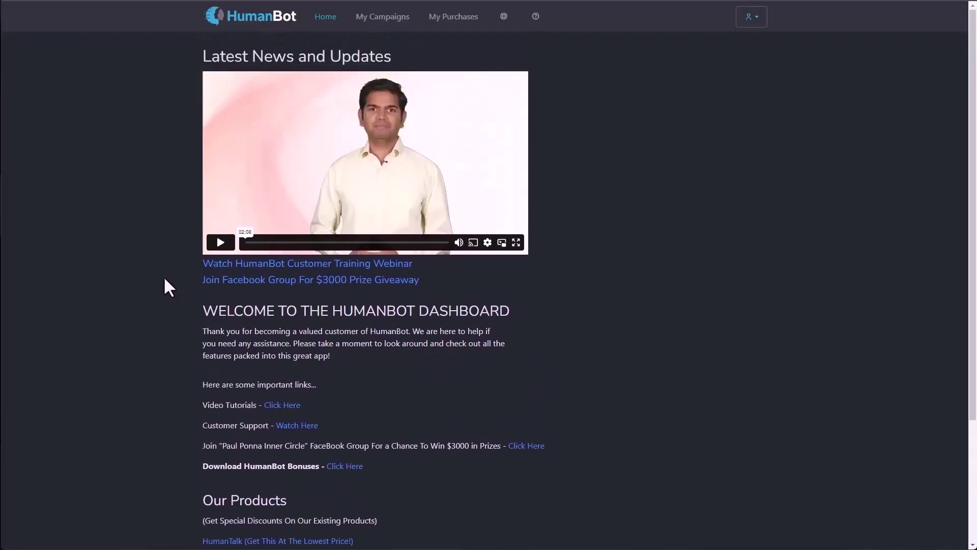
pyautogui.click(382, 20)
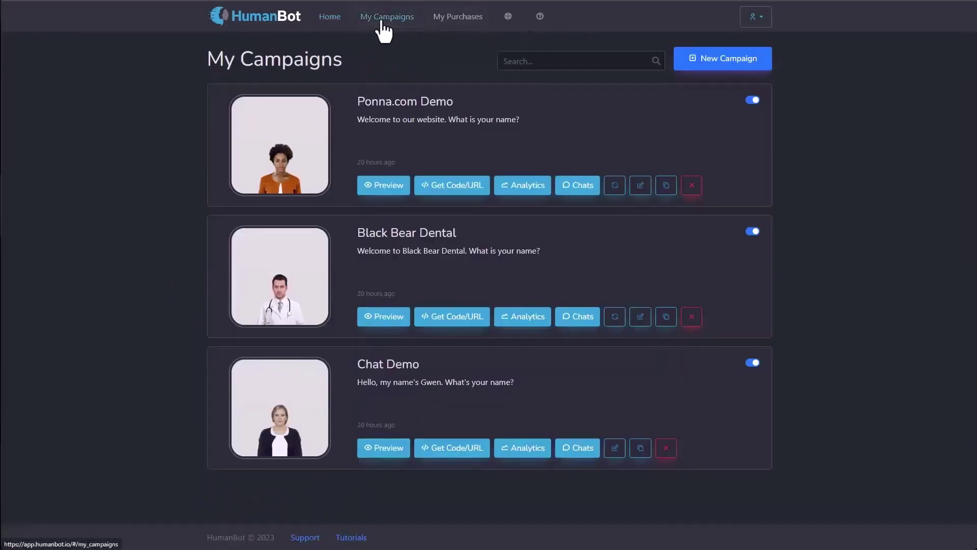
# Step: Start a new campaign to bring up the Select Type dialog
pyautogui.click(727, 60)
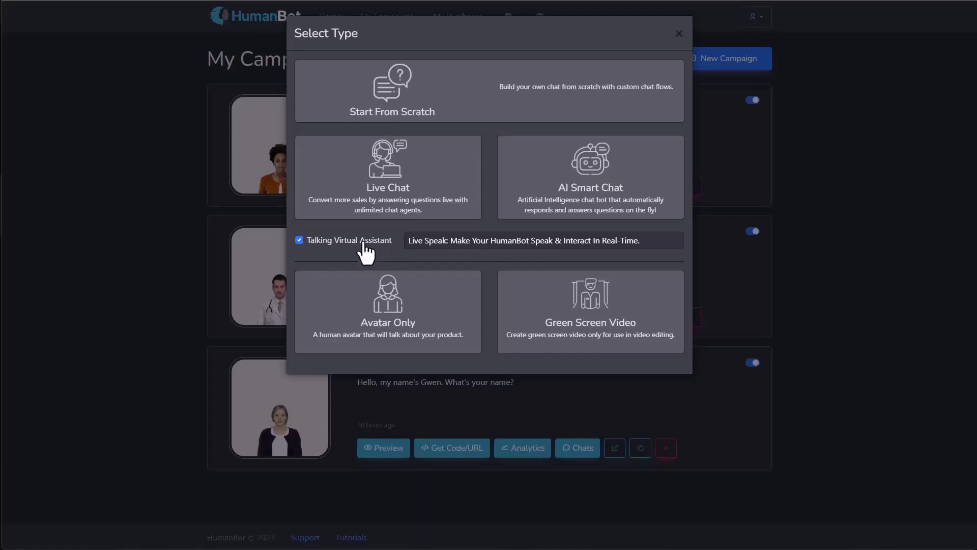
# Step: Toggle Talking Virtual Assistant off and back on, then pick Start From Scratch
pyautogui.click(363, 242)
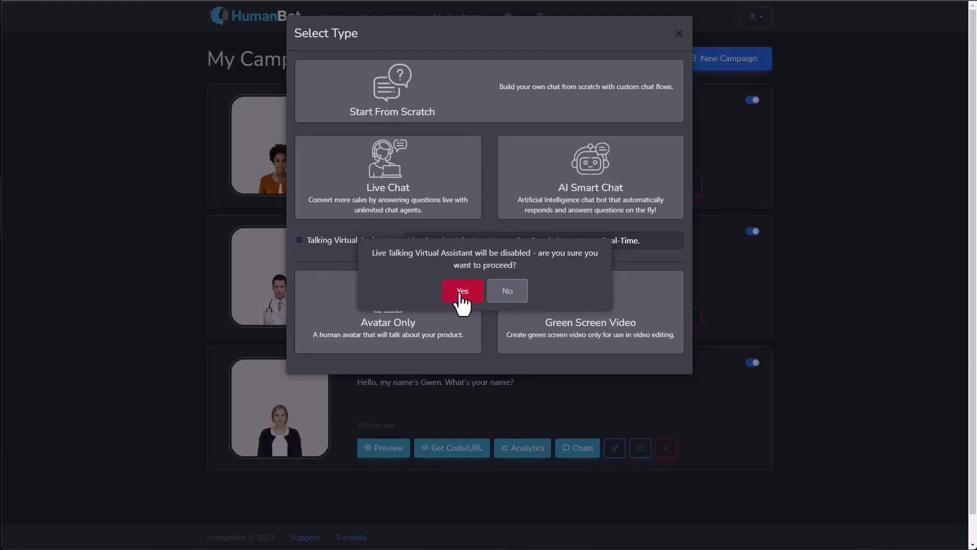
pyautogui.click(462, 299)
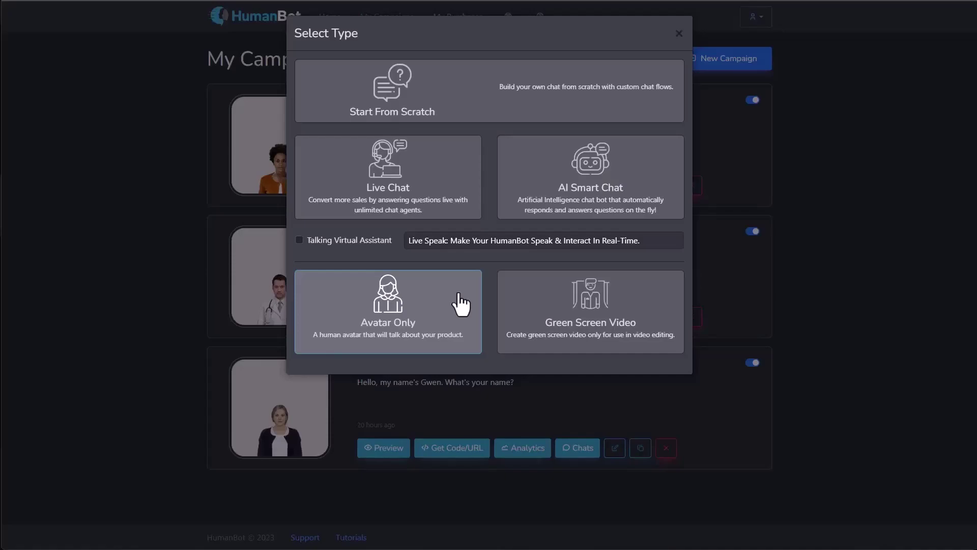
pyautogui.click(339, 242)
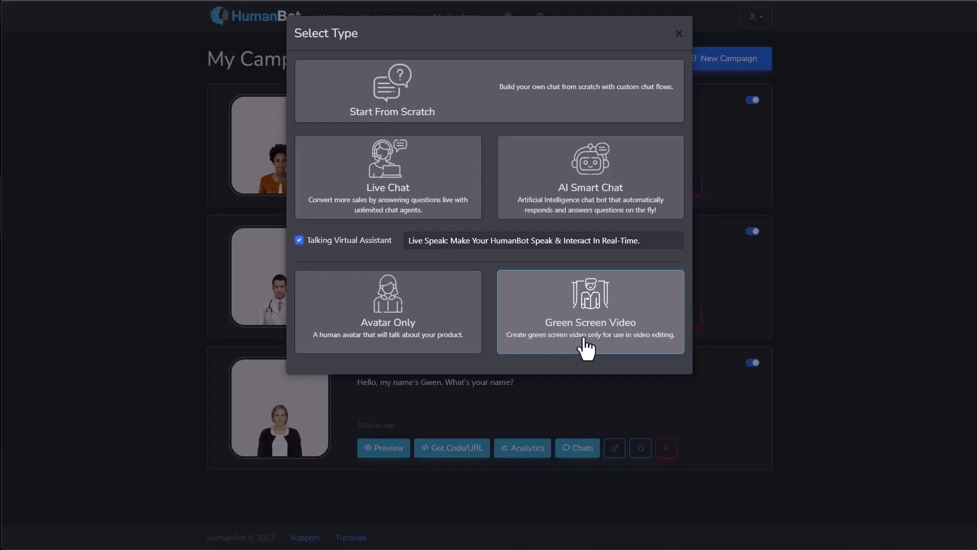
pyautogui.click(443, 120)
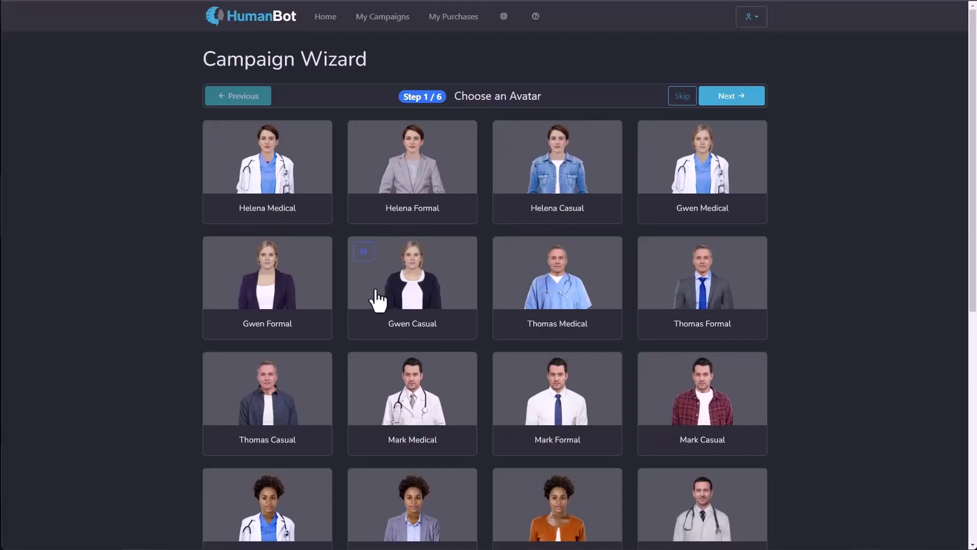
# Step: Preview Gwen Casual, choose it as the avatar and continue to voice options
pyautogui.click(363, 253)
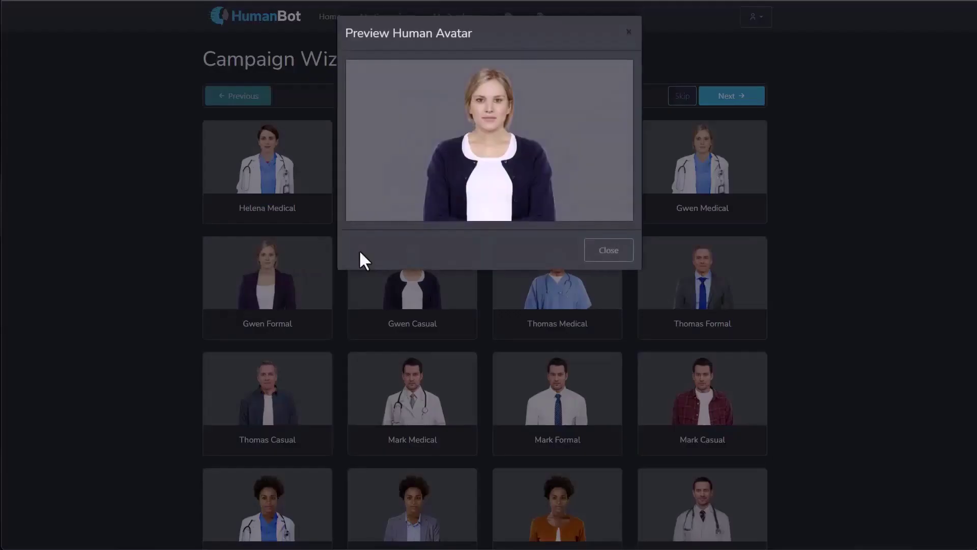
pyautogui.click(606, 261)
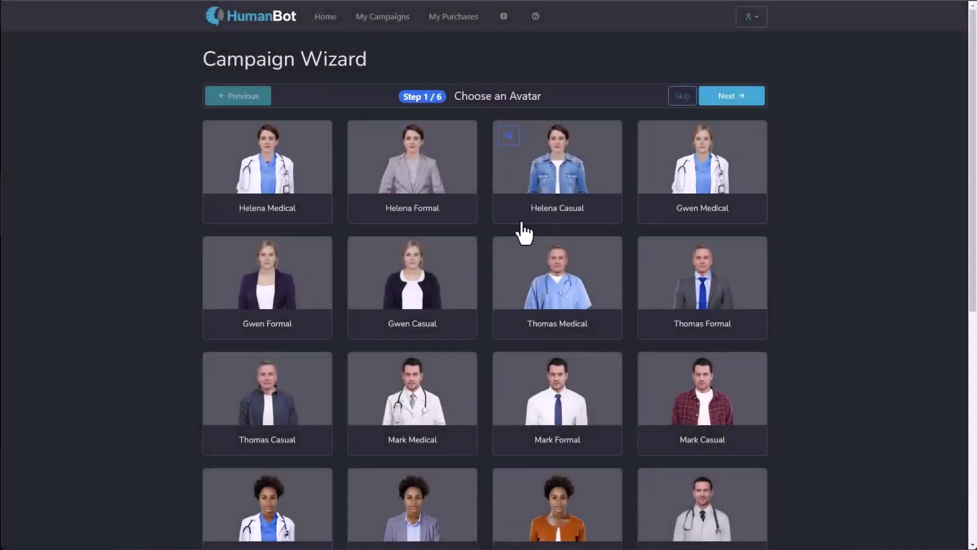
pyautogui.click(450, 264)
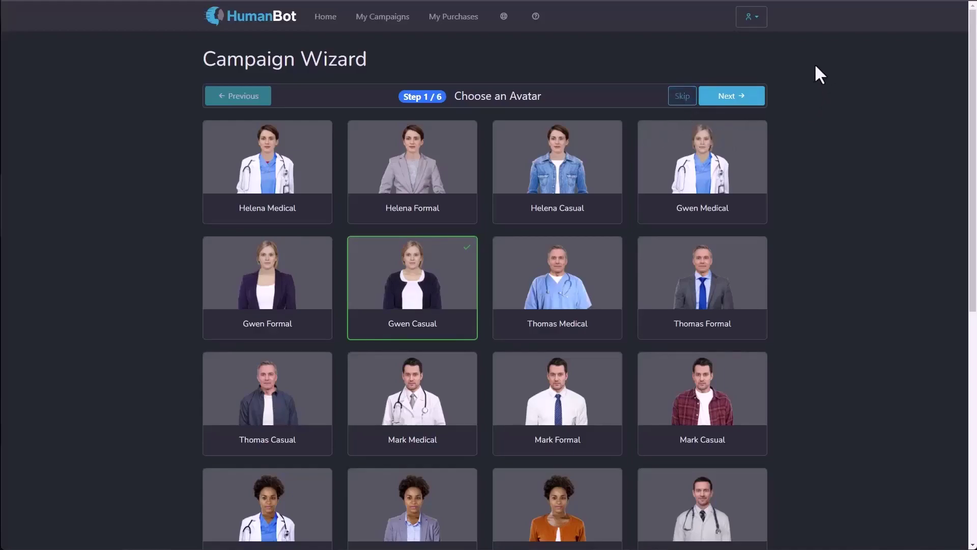
pyautogui.click(736, 100)
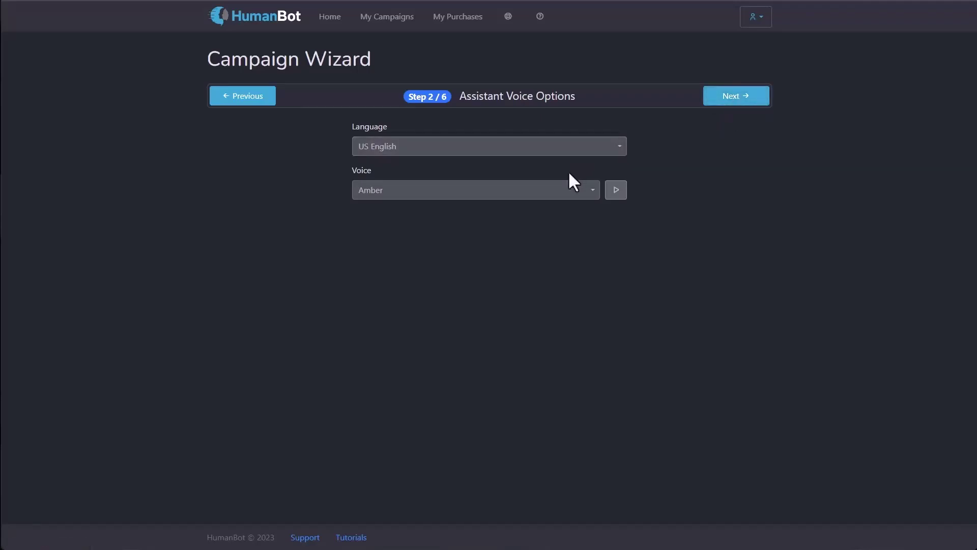
# Step: Try English (India) as the language and sample the Neerja voice
pyautogui.click(462, 153)
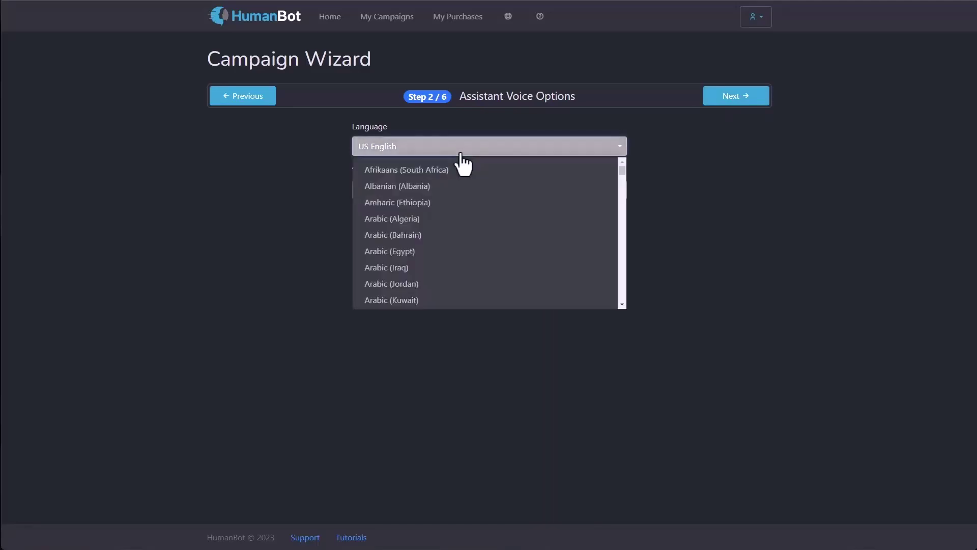
pyautogui.scroll(-15, 460, 168)
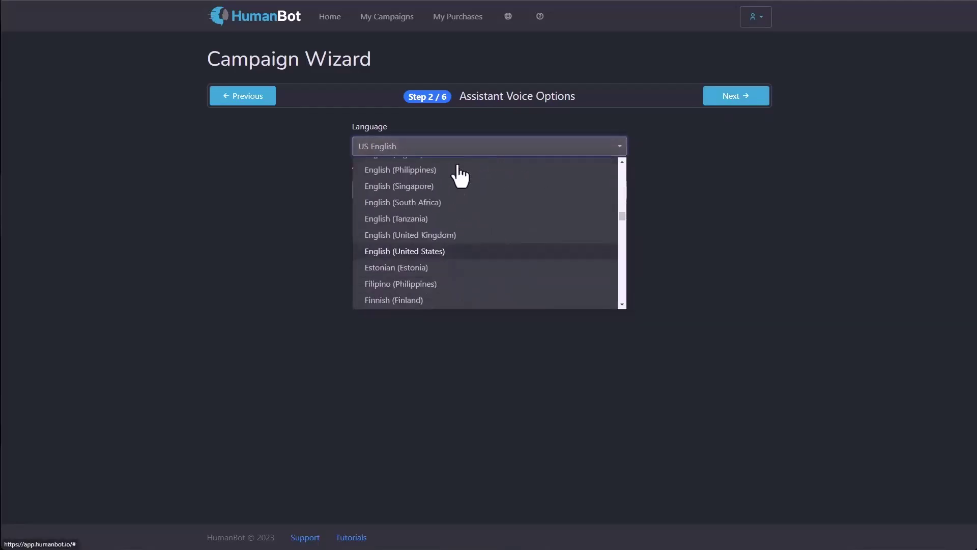
pyautogui.scroll(10, 455, 174)
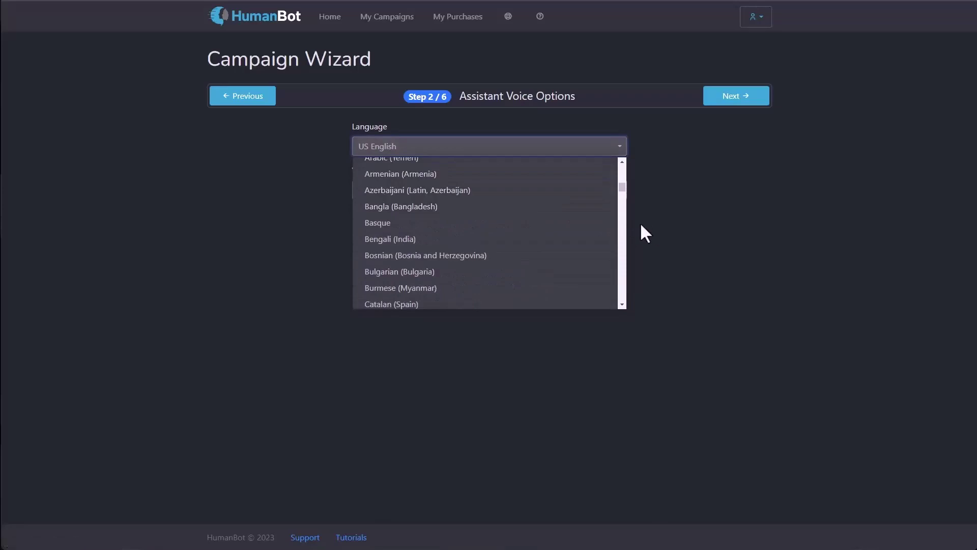
pyautogui.scroll(-6, 605, 227)
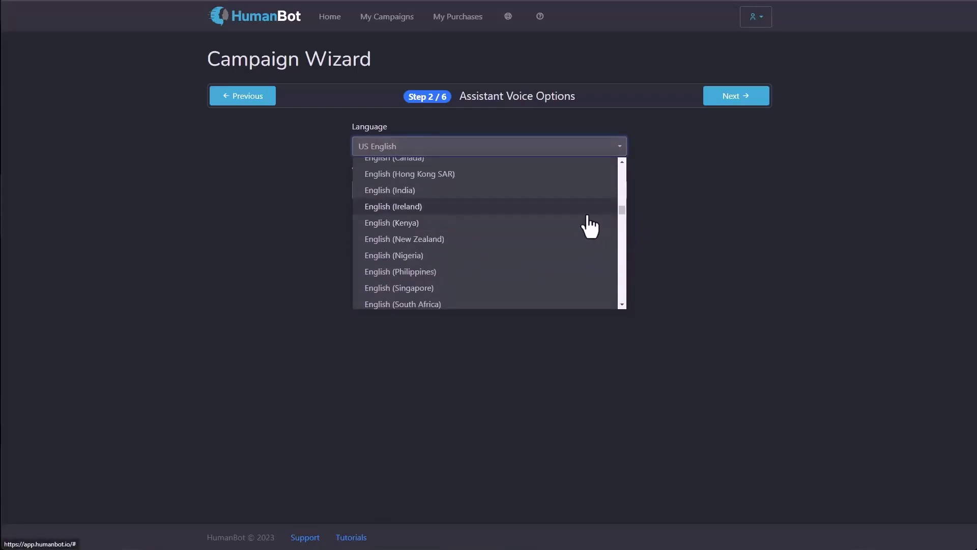
pyautogui.click(513, 192)
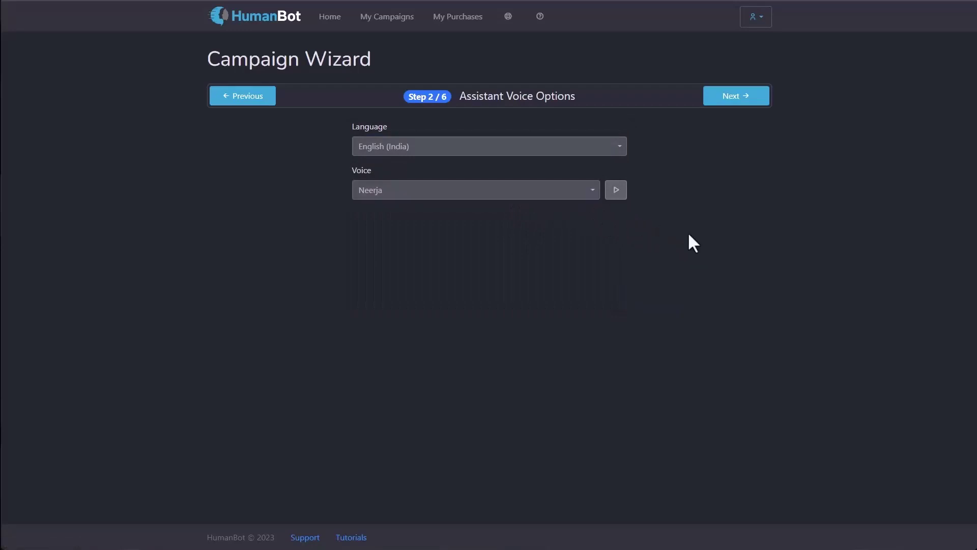
pyautogui.click(617, 191)
# Step: Switch to German (Germany) and sample the Katja voice
pyautogui.click(517, 152)
pyautogui.scroll(-5, 508, 203)
pyautogui.scroll(-1, 485, 218)
pyautogui.scroll(1, 484, 218)
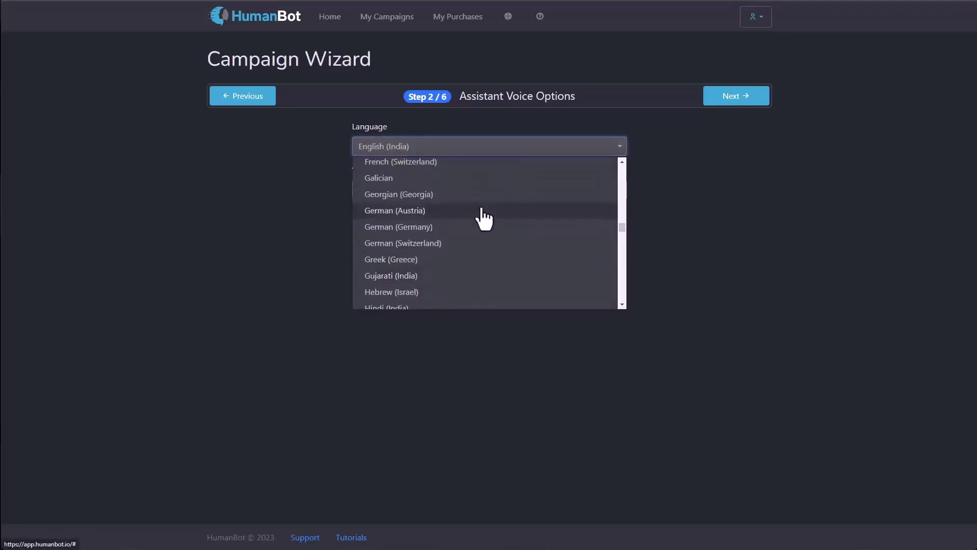
pyautogui.click(464, 227)
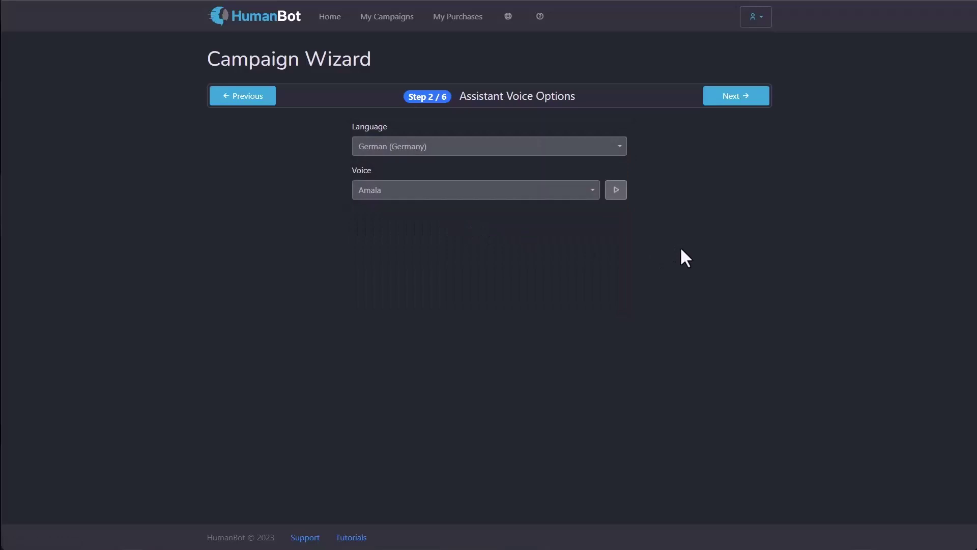
pyautogui.click(518, 195)
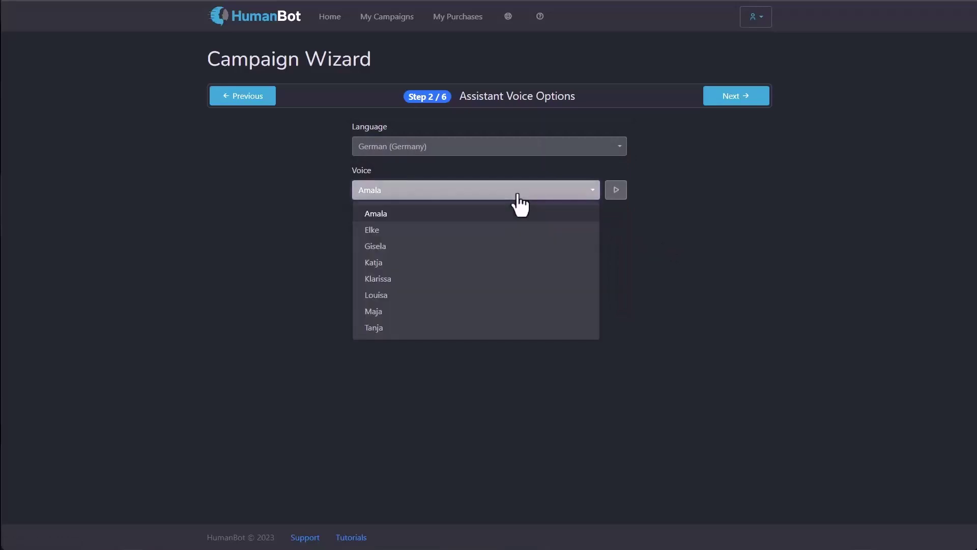
pyautogui.click(492, 264)
pyautogui.click(616, 192)
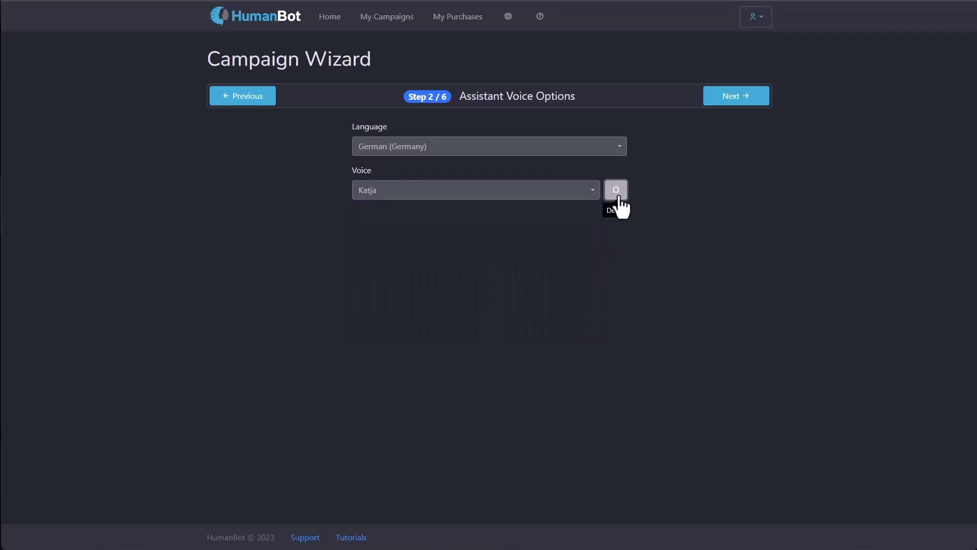
# Step: Return to English (United States) and sample the Amber and Ana voices
pyautogui.click(509, 147)
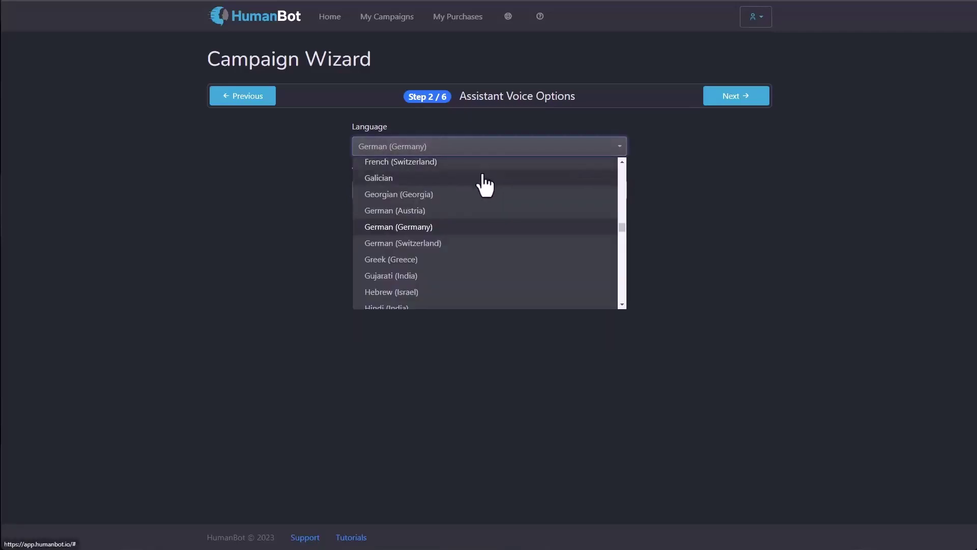
pyautogui.scroll(3, 485, 185)
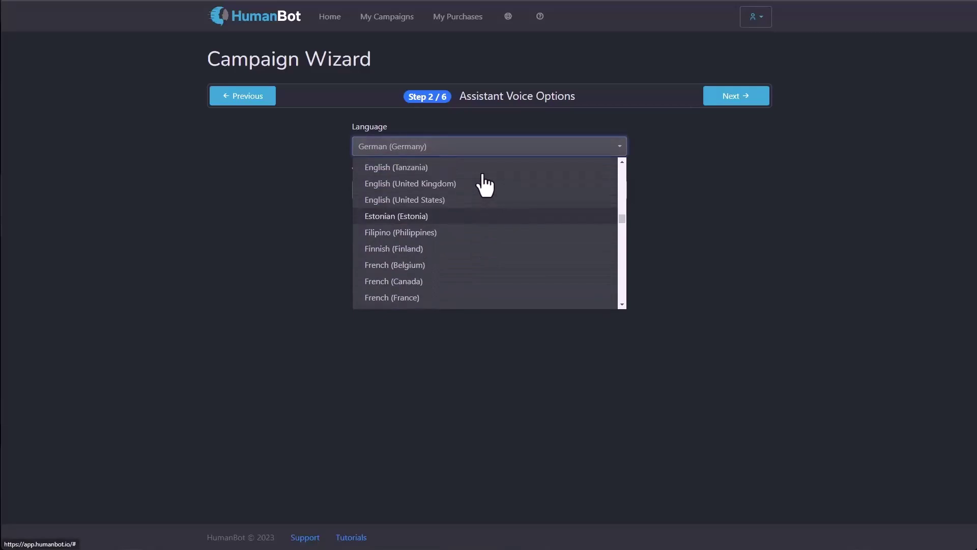
pyautogui.click(470, 200)
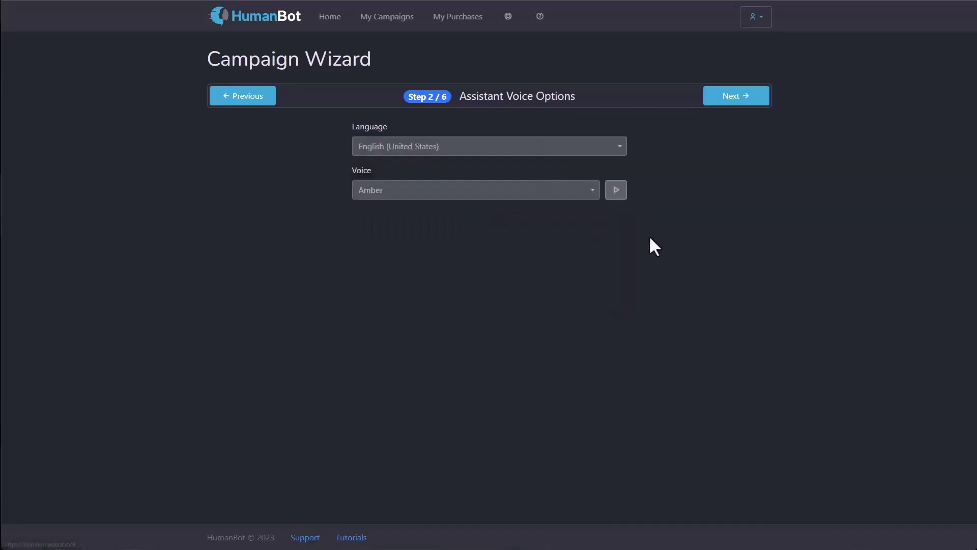
pyautogui.click(548, 198)
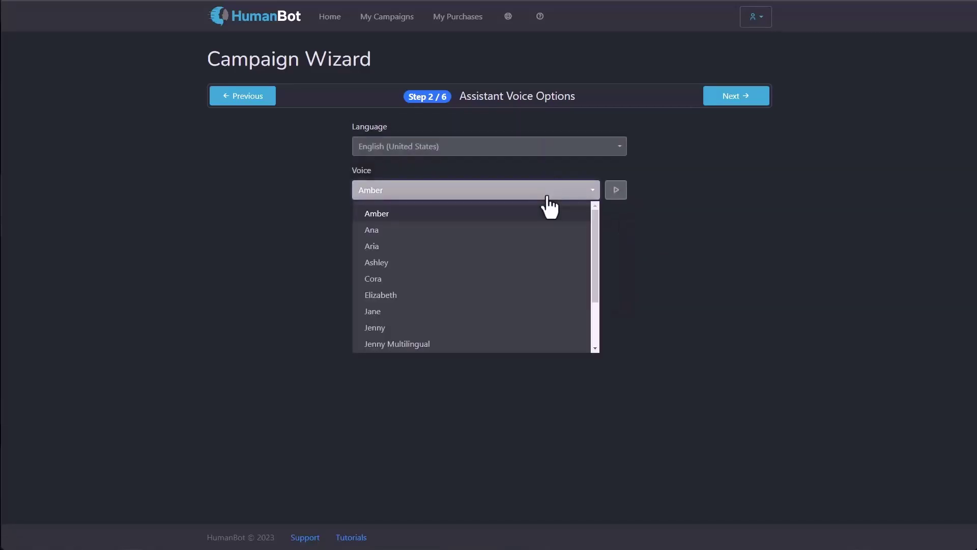
pyautogui.click(529, 218)
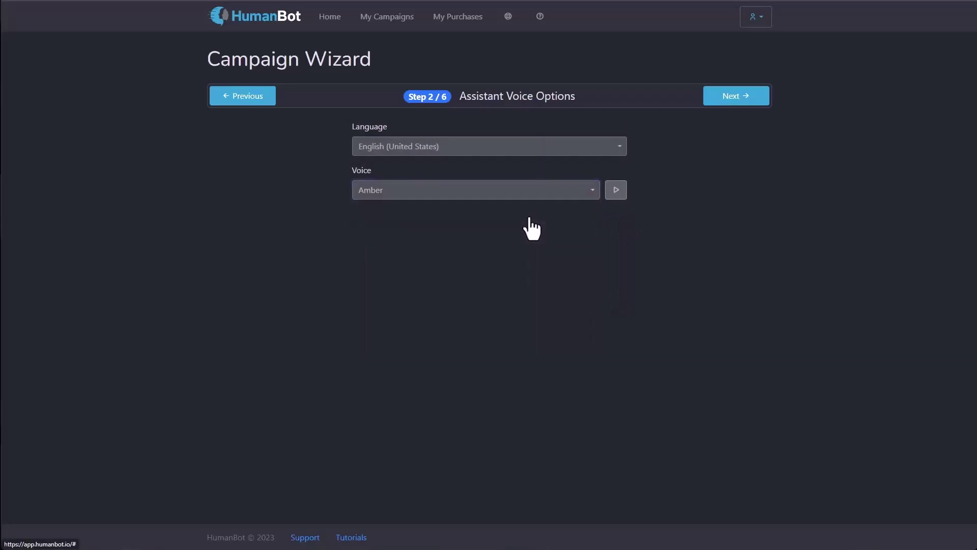
pyautogui.click(616, 196)
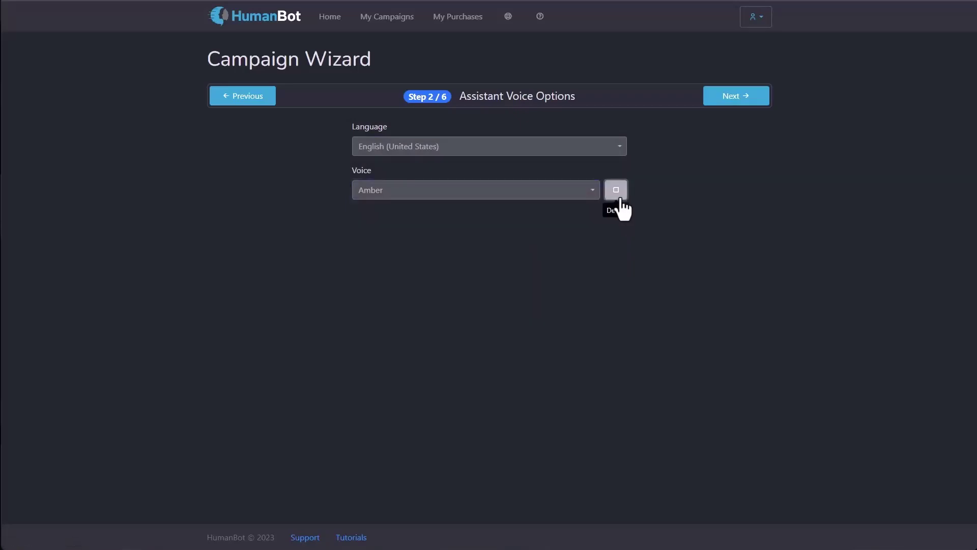
pyautogui.click(544, 195)
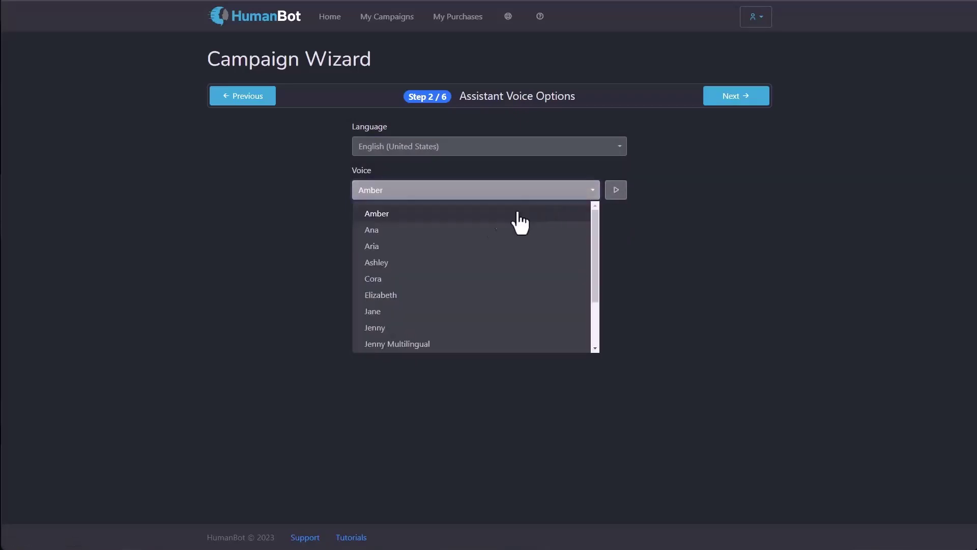
pyautogui.click(473, 227)
pyautogui.click(616, 193)
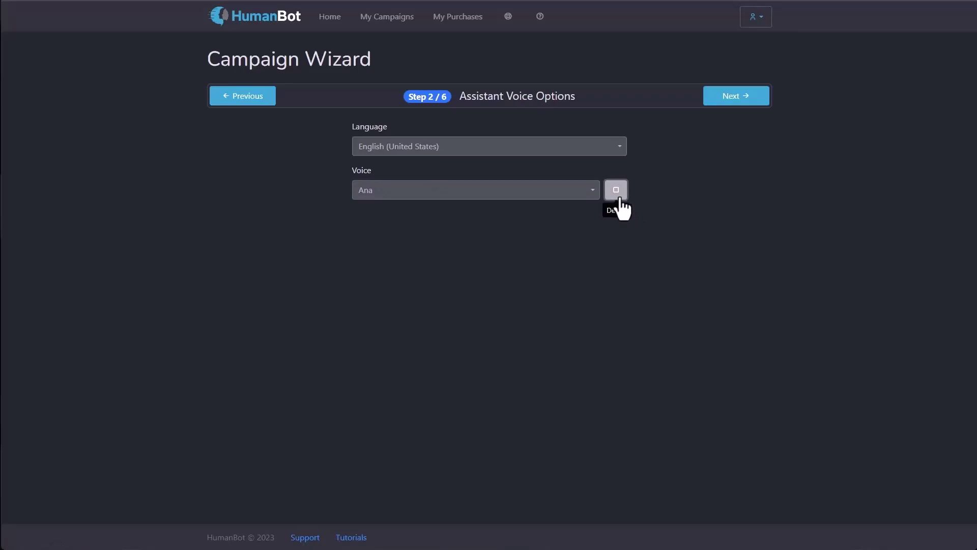
# Step: Settle on the Elizabeth voice and advance to the Customize Style step
pyautogui.click(535, 189)
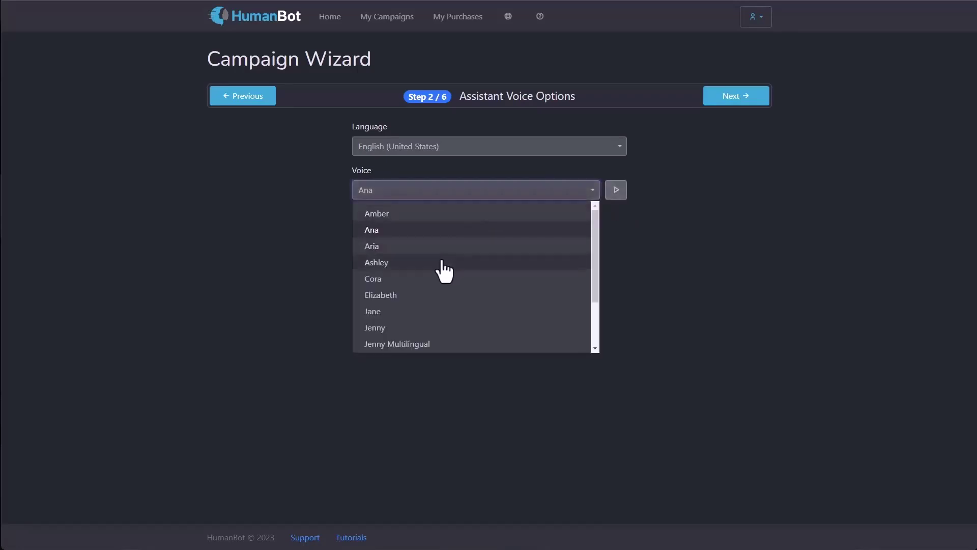
pyautogui.click(427, 295)
pyautogui.click(618, 193)
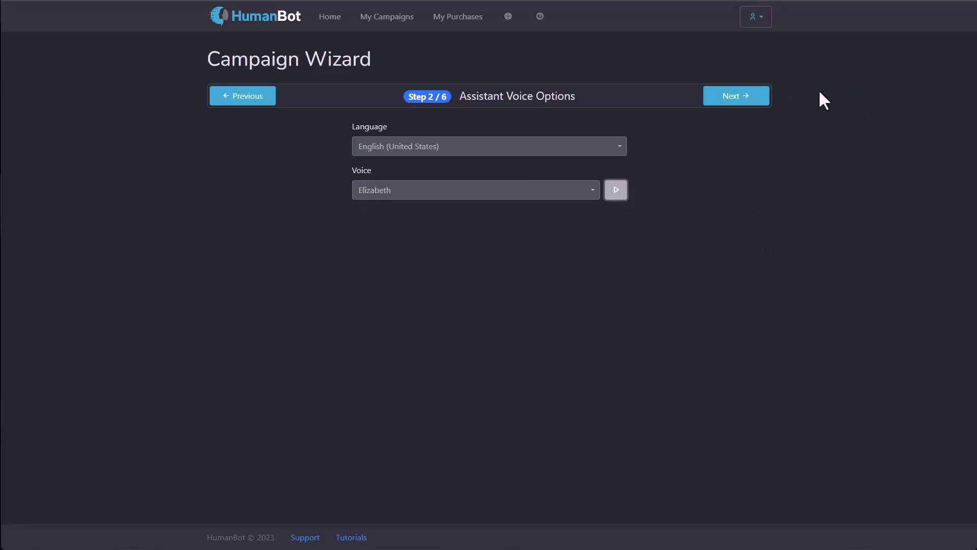
pyautogui.click(736, 96)
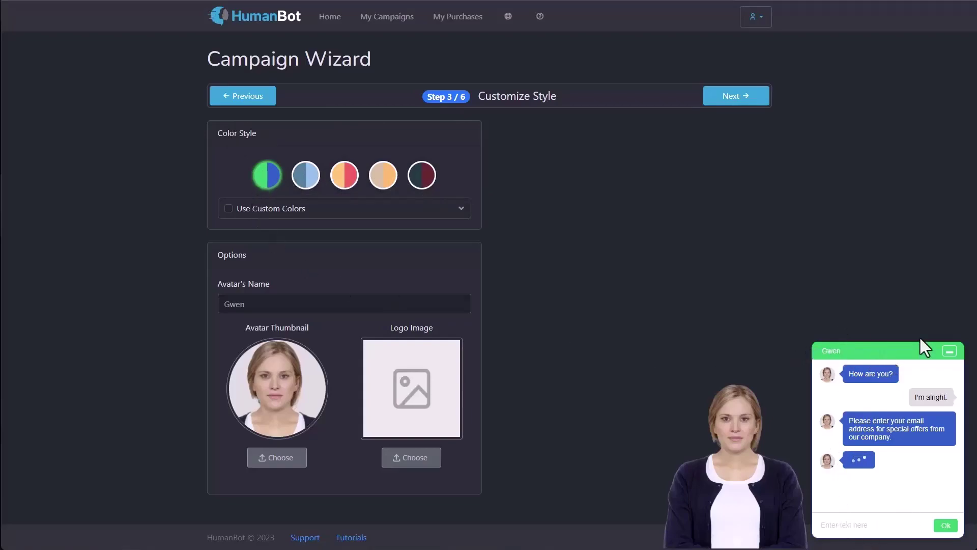
pyautogui.click(312, 179)
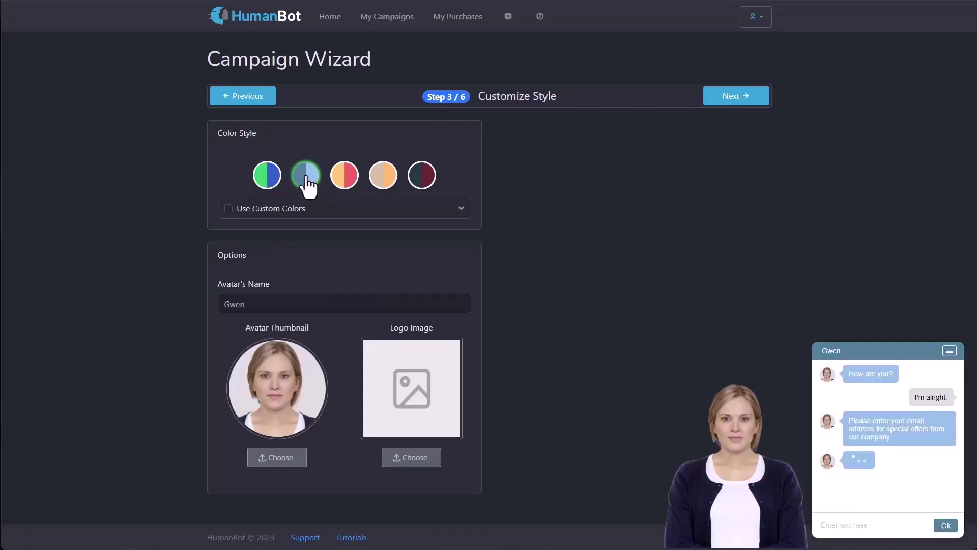
pyautogui.click(349, 187)
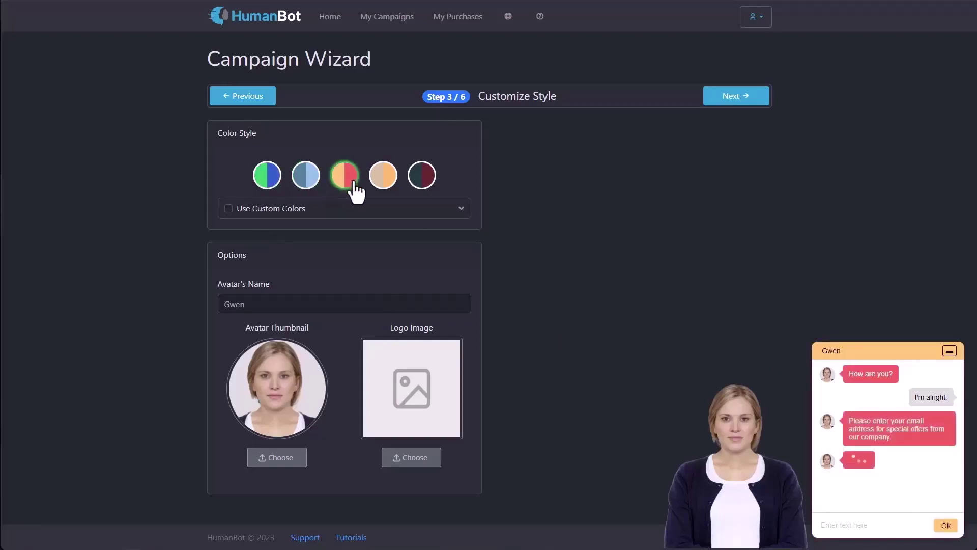
pyautogui.click(383, 188)
pyautogui.click(427, 182)
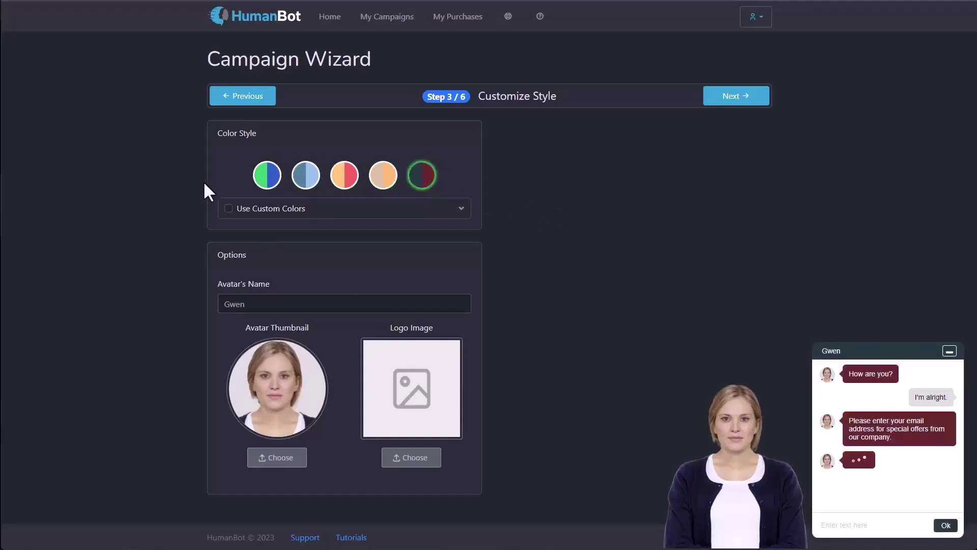
pyautogui.click(228, 208)
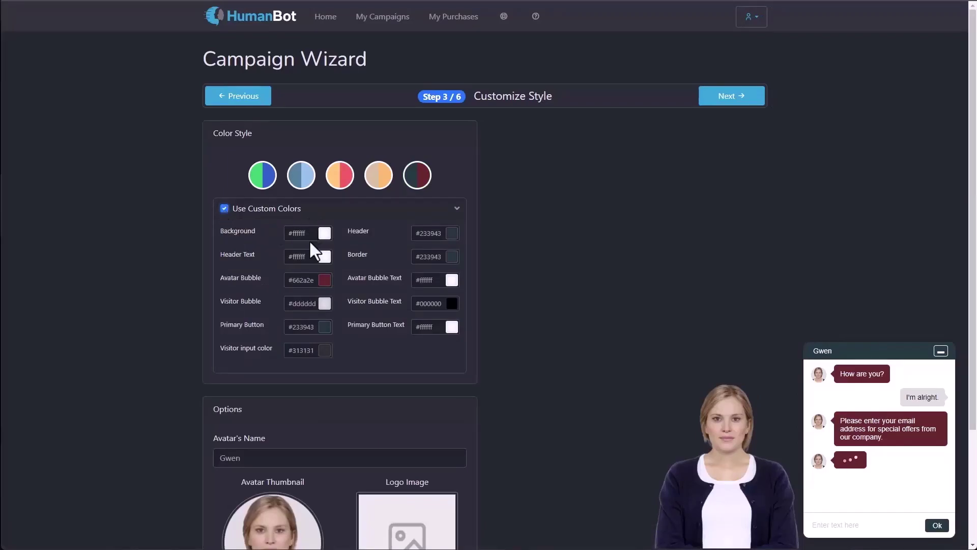
pyautogui.click(325, 328)
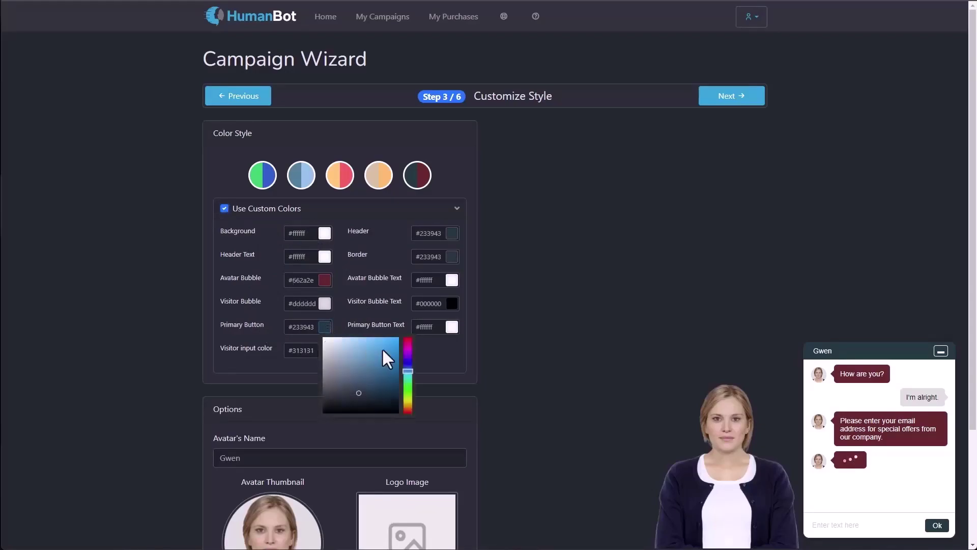
pyautogui.moveTo(406, 382); pyautogui.dragTo(392, 346)
pyautogui.click(446, 353)
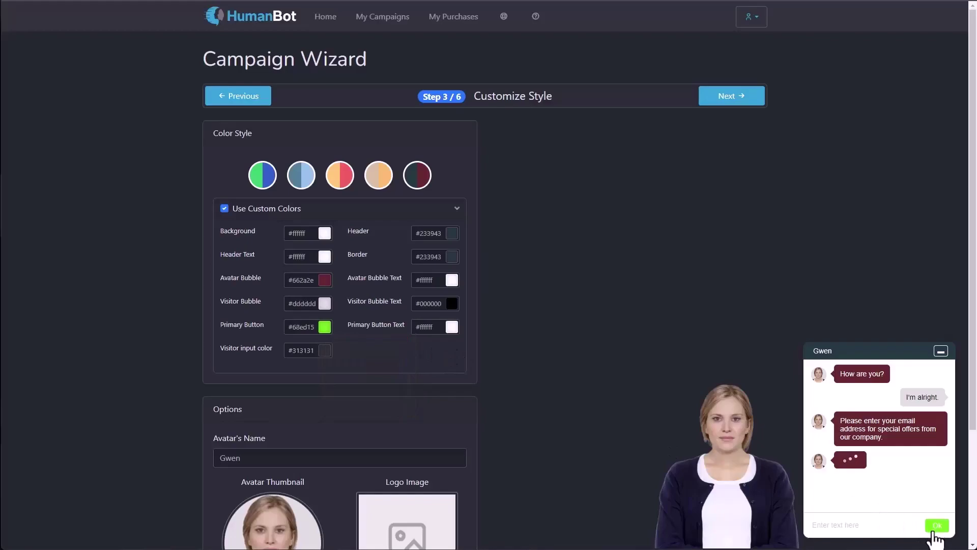
pyautogui.click(257, 176)
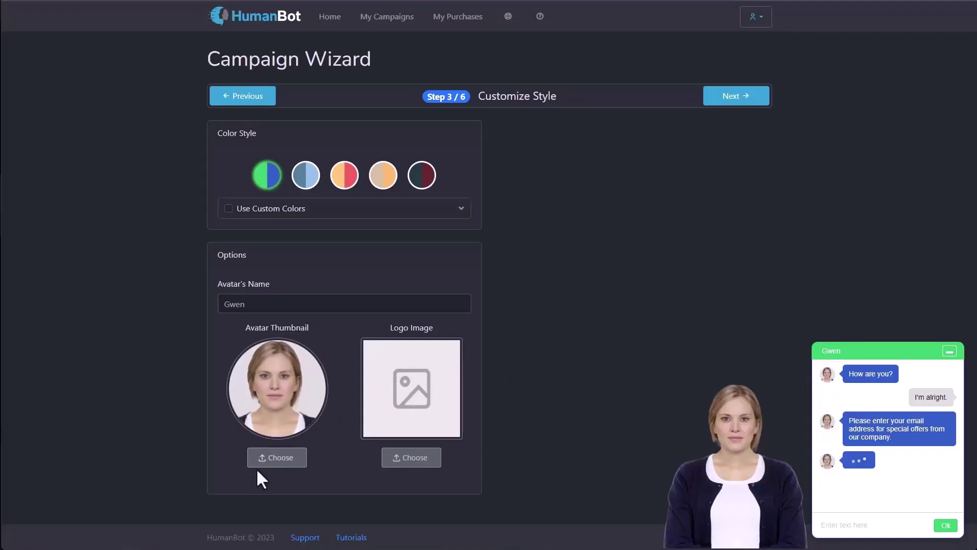
pyautogui.click(415, 460)
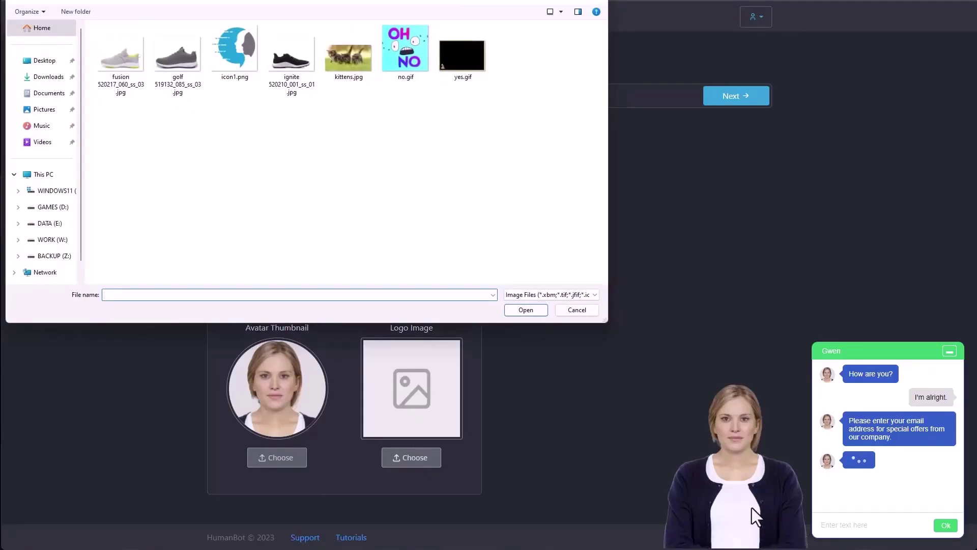
pyautogui.click(577, 309)
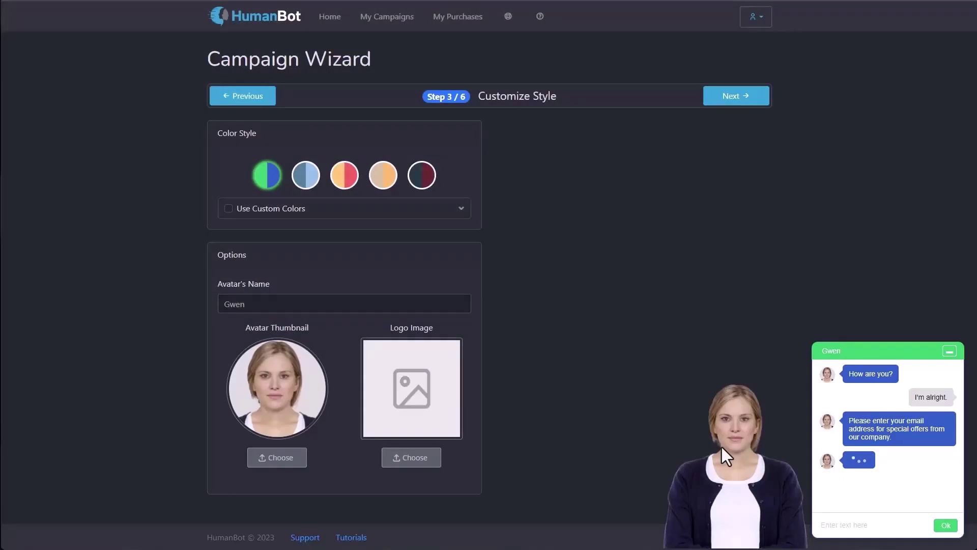
# Step: Reach the Chat Dialog step and browse the standard and spokesperson ready-made chat templates
pyautogui.click(739, 98)
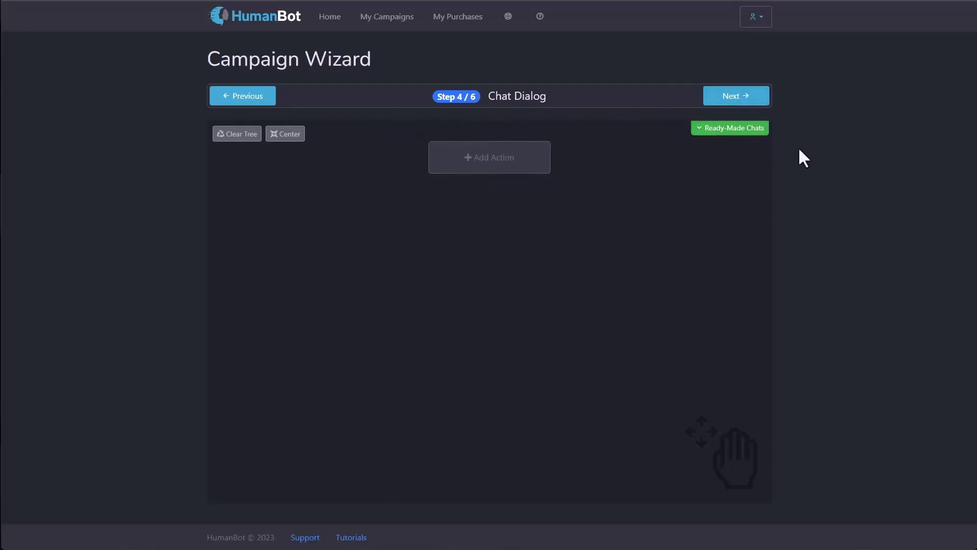
pyautogui.click(735, 128)
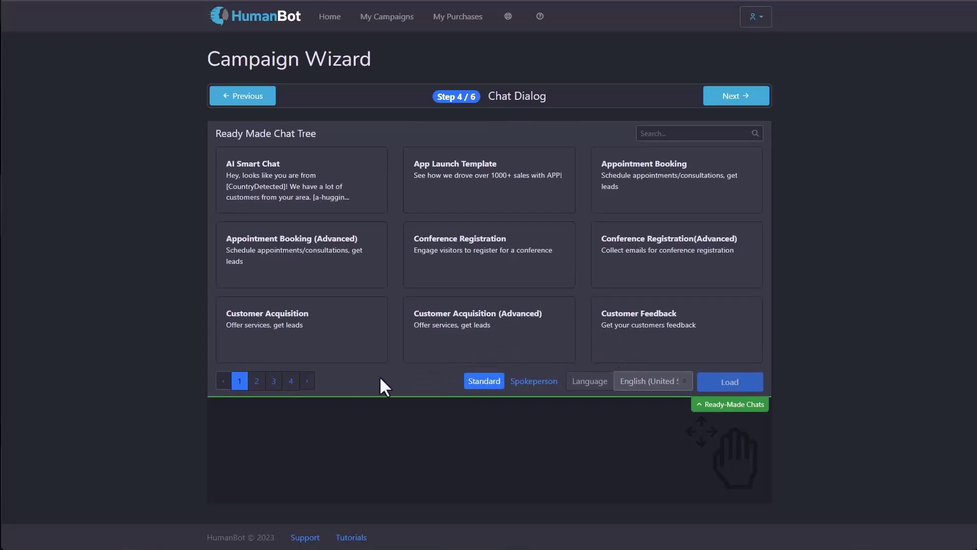
pyautogui.click(274, 381)
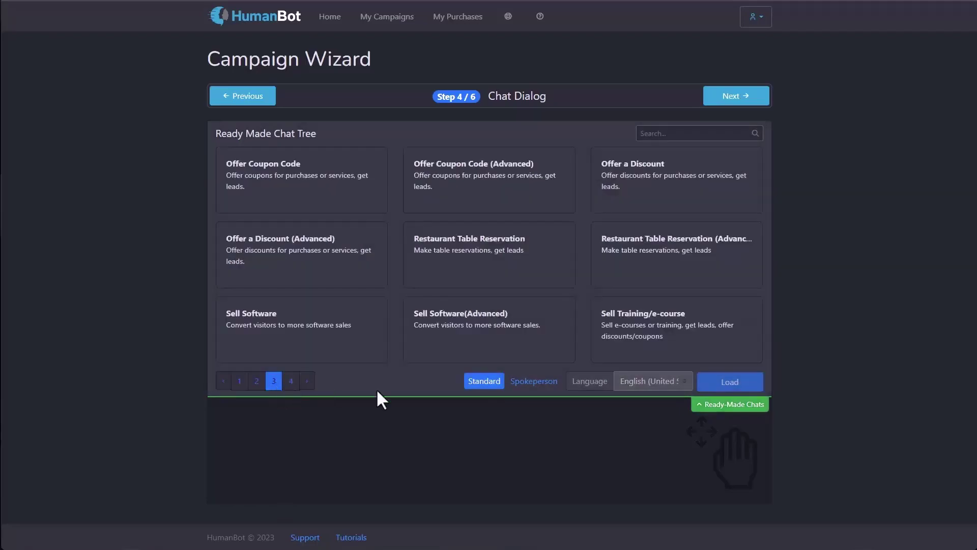
pyautogui.click(291, 383)
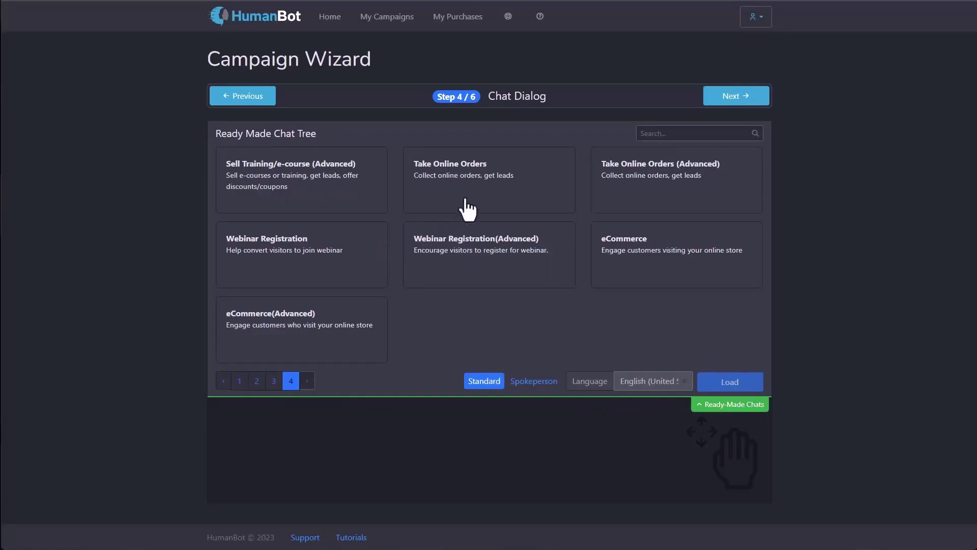
pyautogui.click(534, 382)
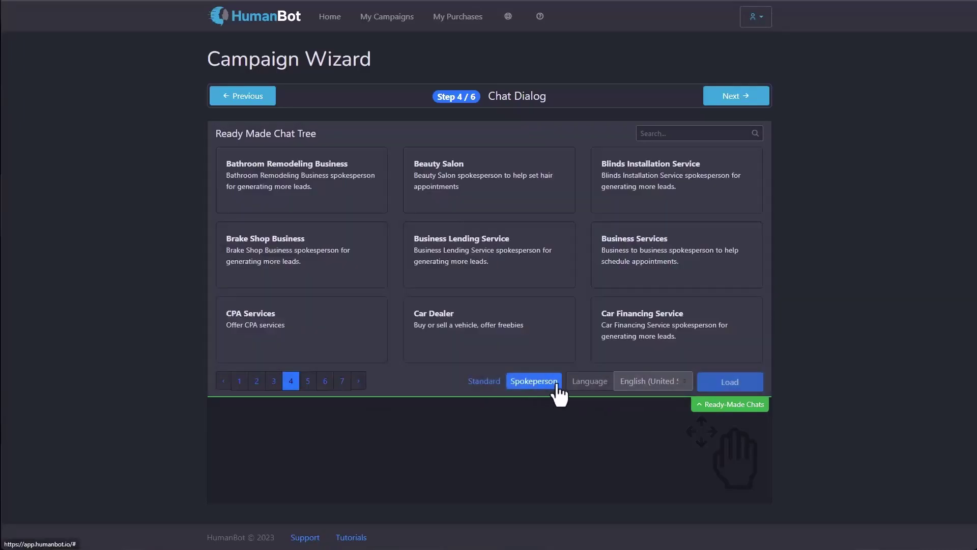
pyautogui.click(307, 387)
pyautogui.click(321, 386)
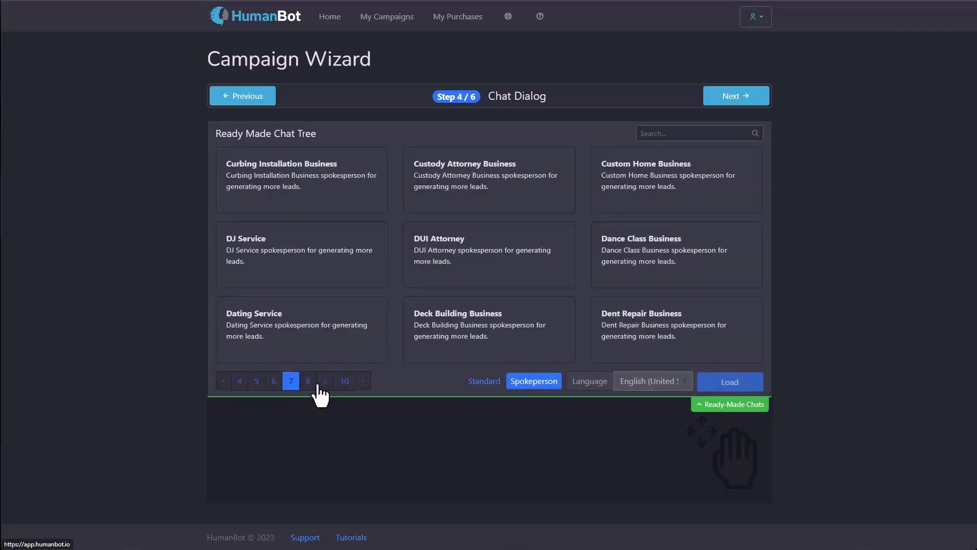
pyautogui.click(259, 385)
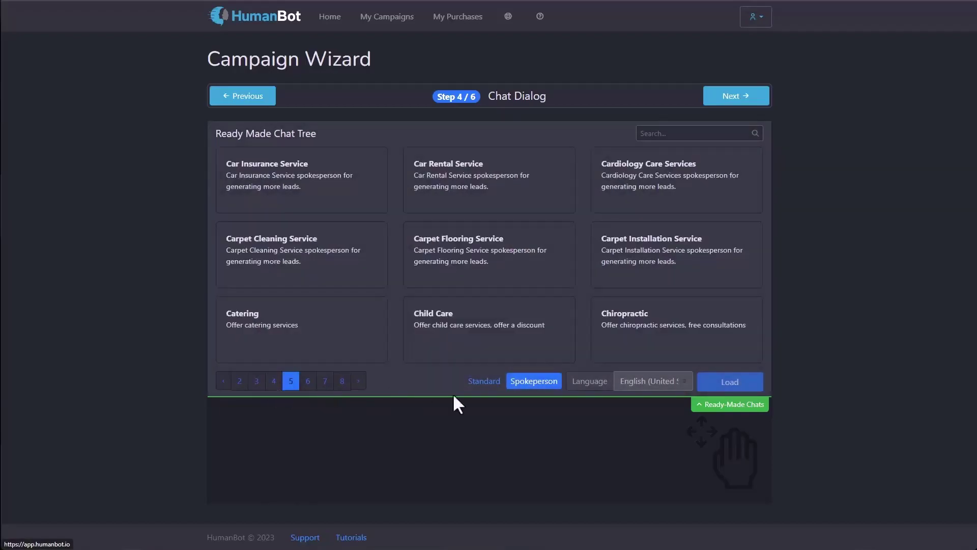
pyautogui.click(483, 382)
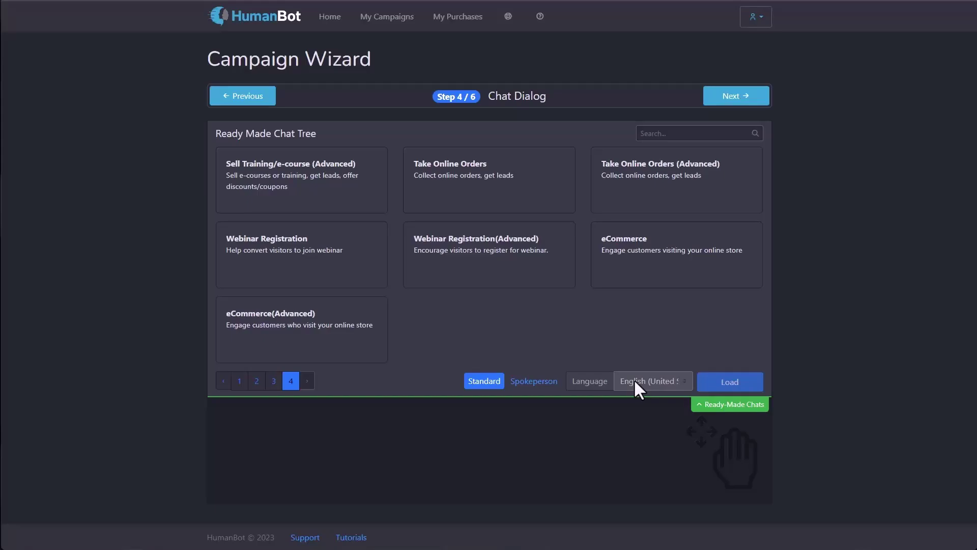
# Step: Search spokesperson templates in English (United States) for 'dentist' and pick the Dentist template
pyautogui.click(634, 379)
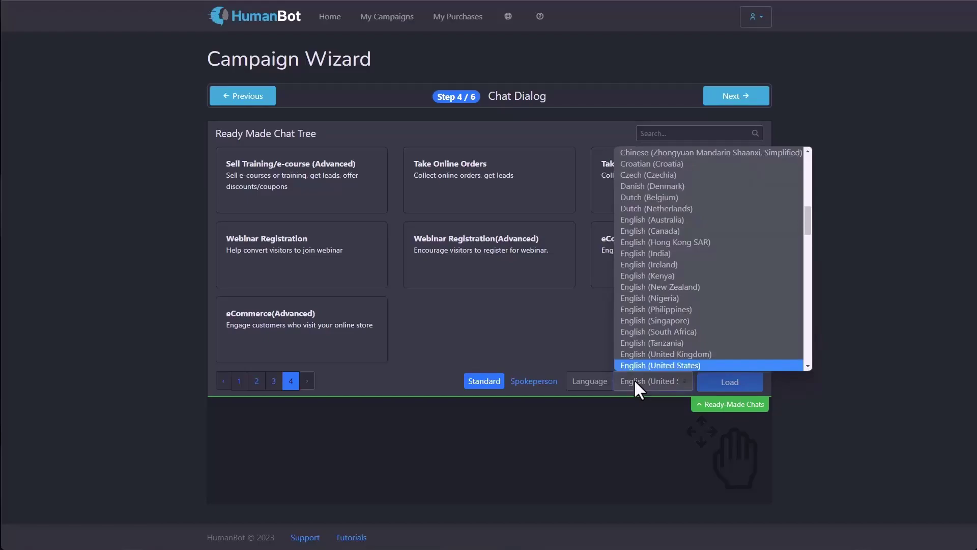
pyautogui.scroll(-20, 706, 251)
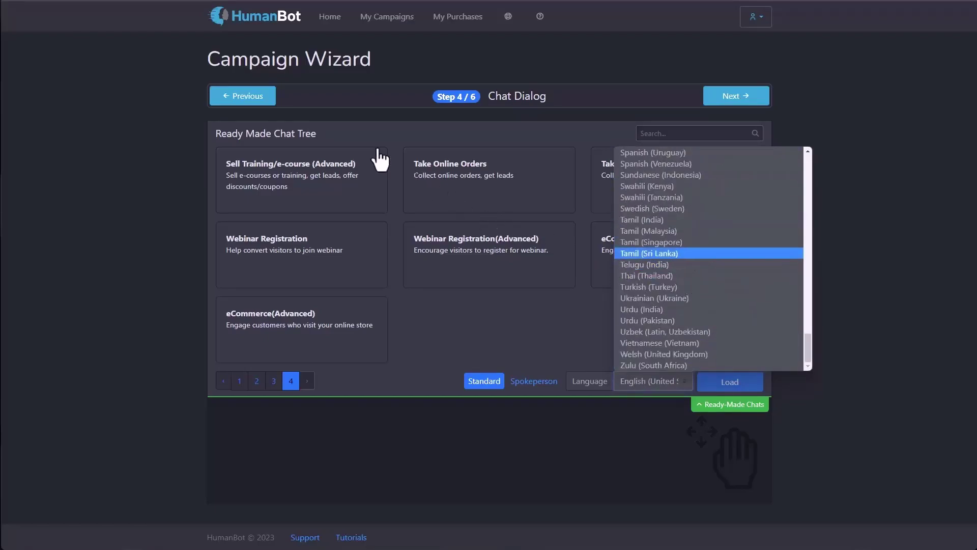
pyautogui.click(527, 307)
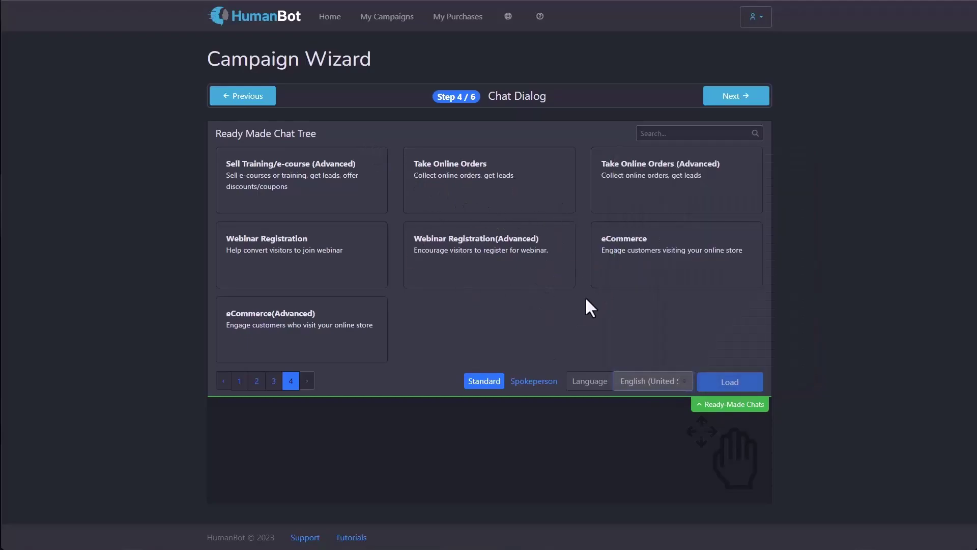
pyautogui.click(529, 381)
pyautogui.click(670, 132)
pyautogui.write('dentist')
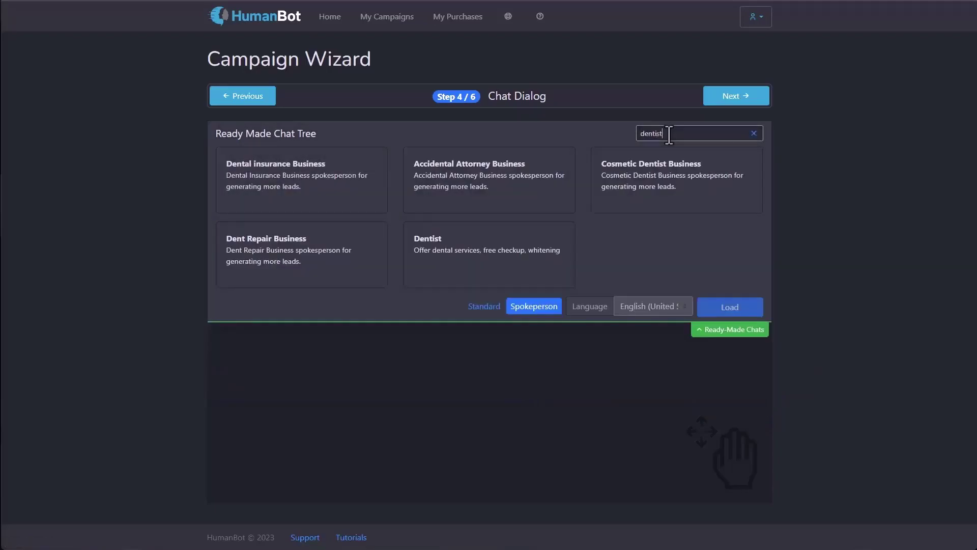
pyautogui.click(485, 191)
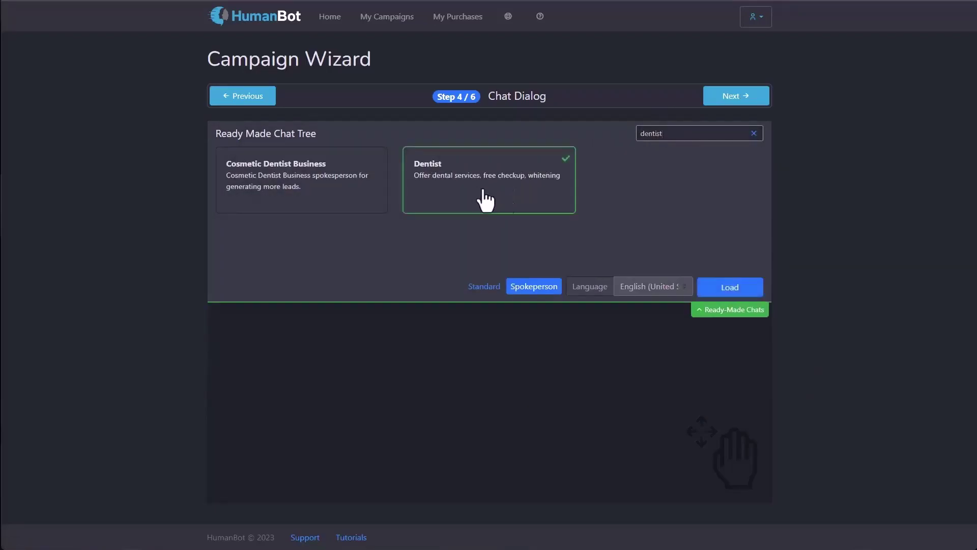
pyautogui.click(725, 288)
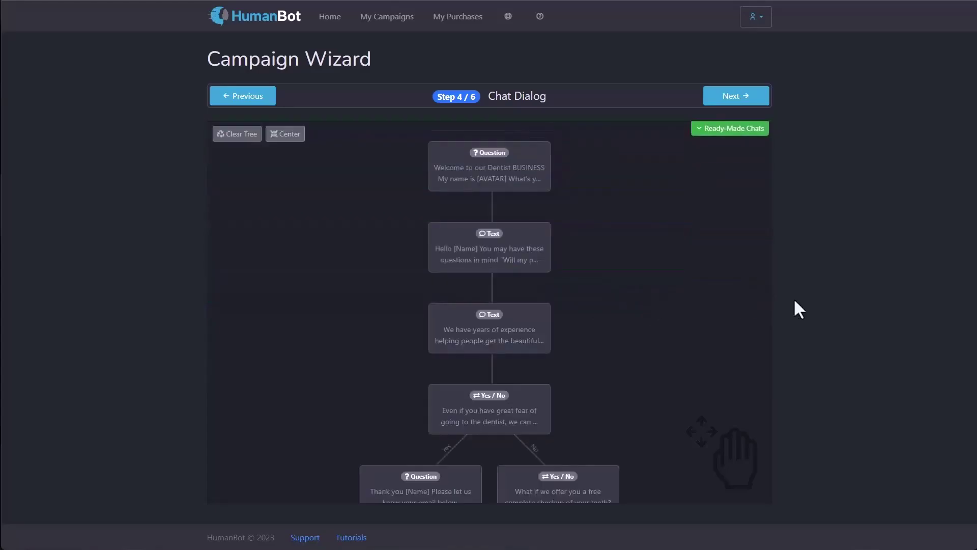
pyautogui.scroll(-5, 624, 344)
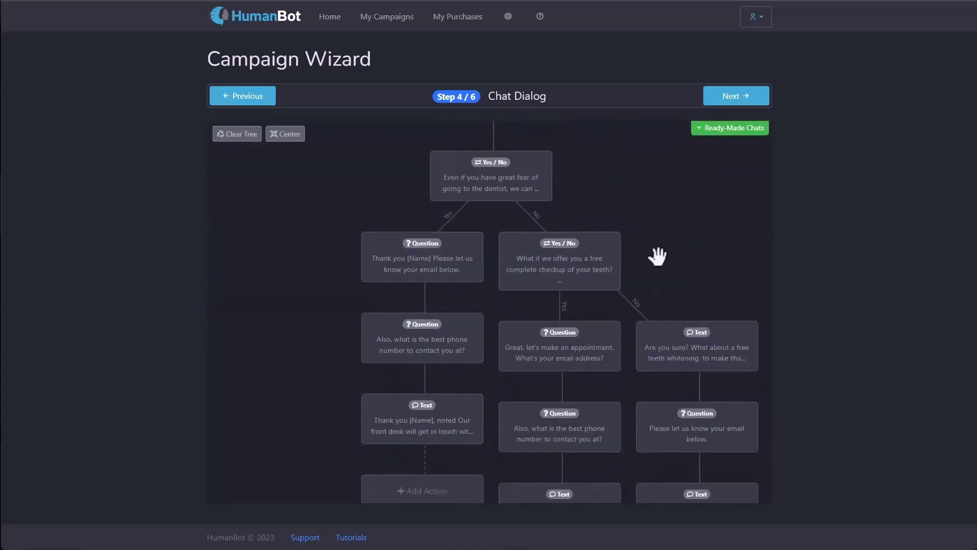
pyautogui.scroll(-3, 657, 256)
pyautogui.scroll(10, 665, 255)
pyautogui.moveTo(632, 334); pyautogui.dragTo(464, 530)
pyautogui.moveTo(605, 178); pyautogui.dragTo(276, 153)
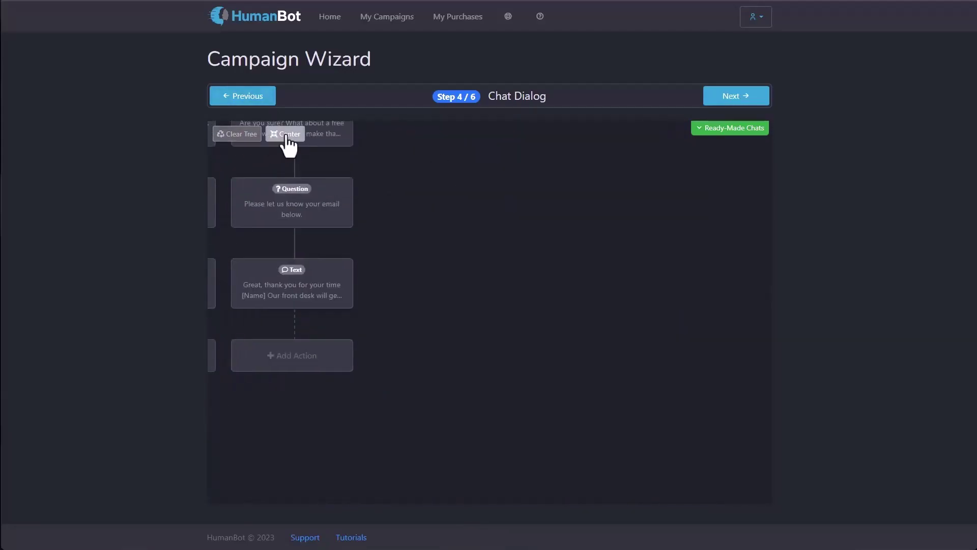
pyautogui.click(288, 137)
pyautogui.moveTo(397, 374); pyautogui.dragTo(399, 231)
pyautogui.scroll(-1, 342, 310)
pyautogui.moveTo(342, 311); pyautogui.dragTo(588, 468)
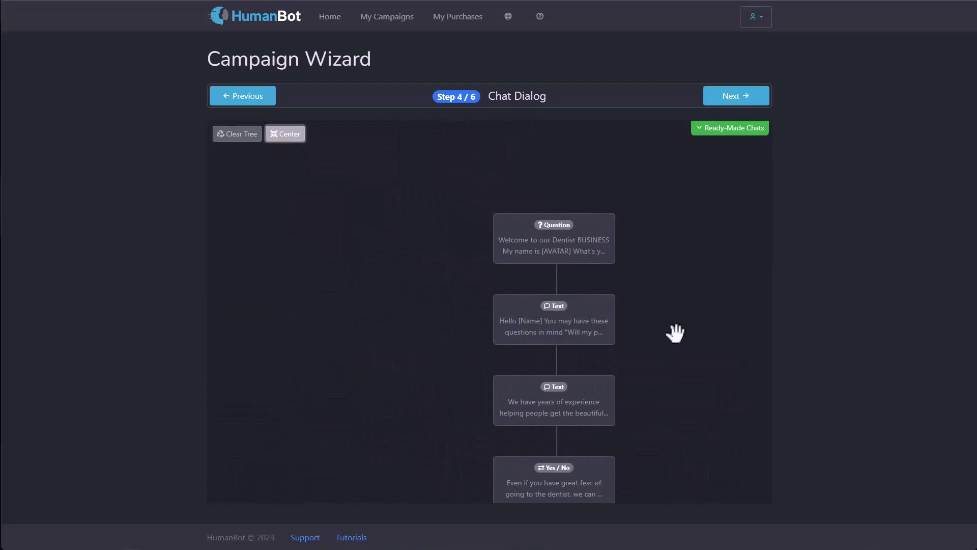
# Step: Clear the Dentist chat tree and begin a new first action
pyautogui.click(251, 138)
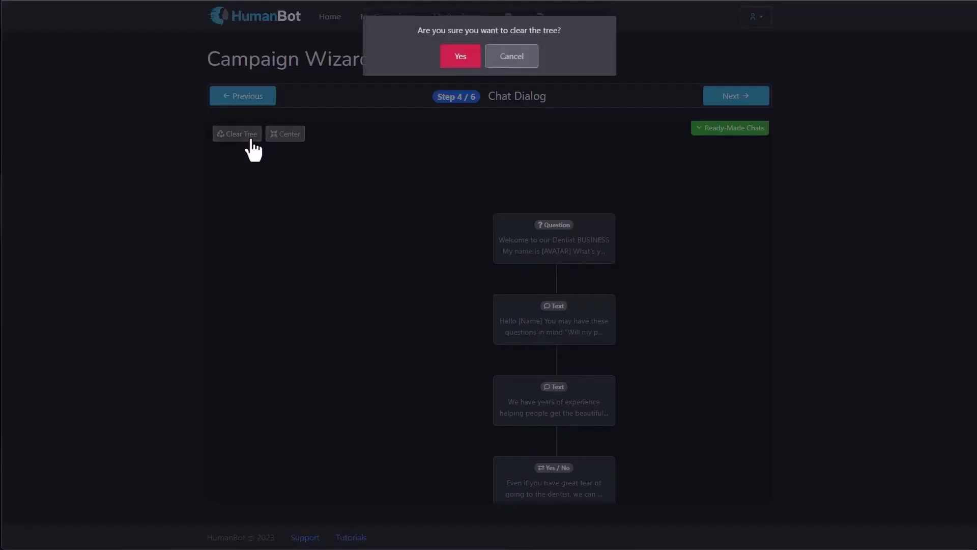
pyautogui.click(460, 57)
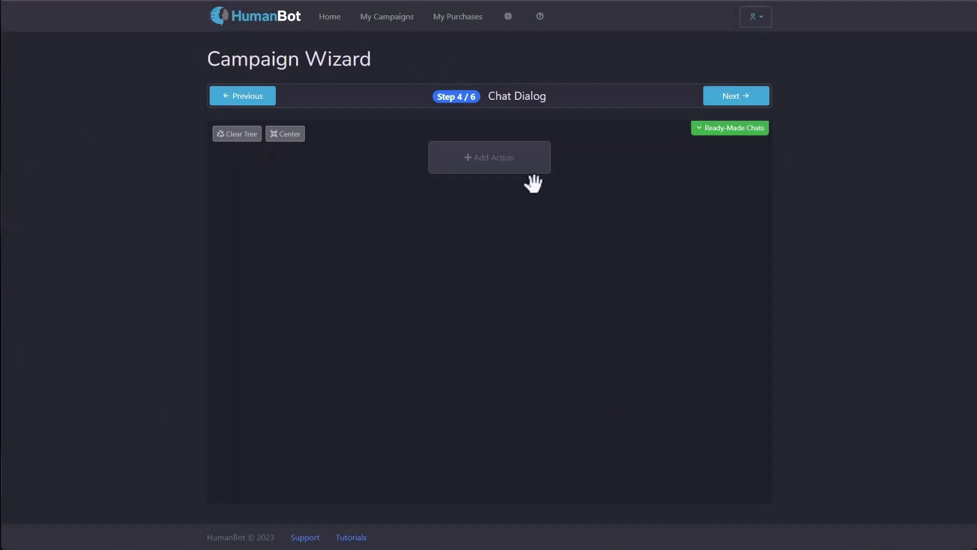
pyautogui.click(493, 165)
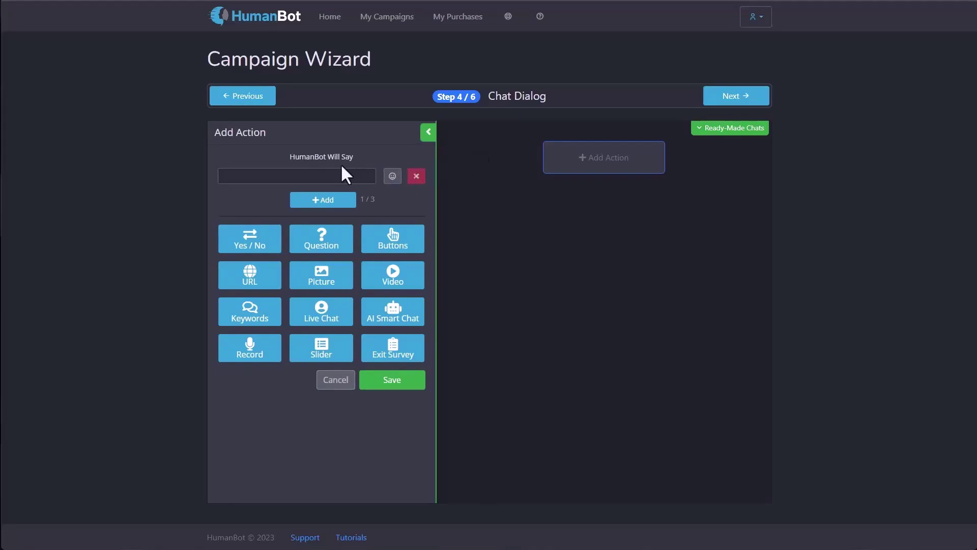
pyautogui.click(328, 178)
pyautogui.write('Hello, my name is Helena.')
pyautogui.click(338, 203)
pyautogui.click(304, 199)
pyautogui.write("It's so  ")
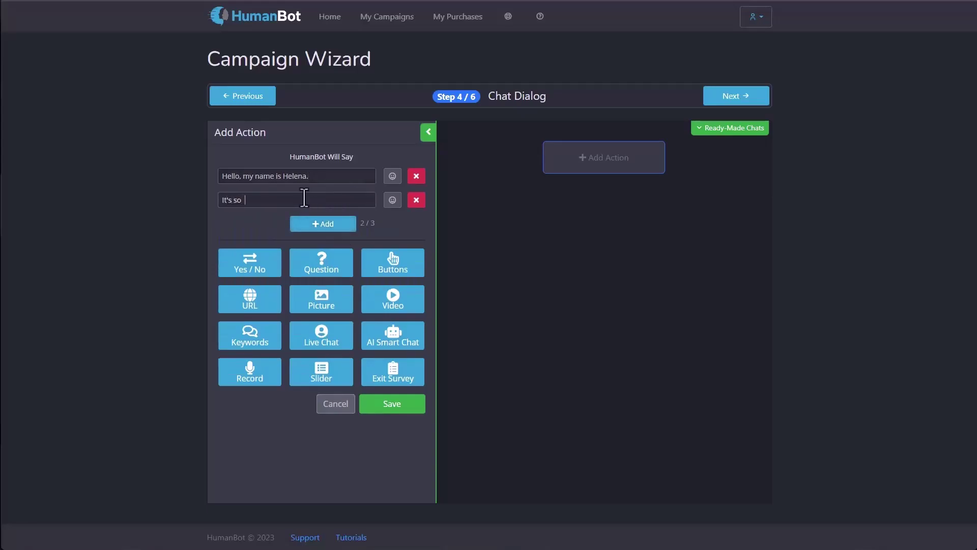
pyautogui.write('nice to see you')
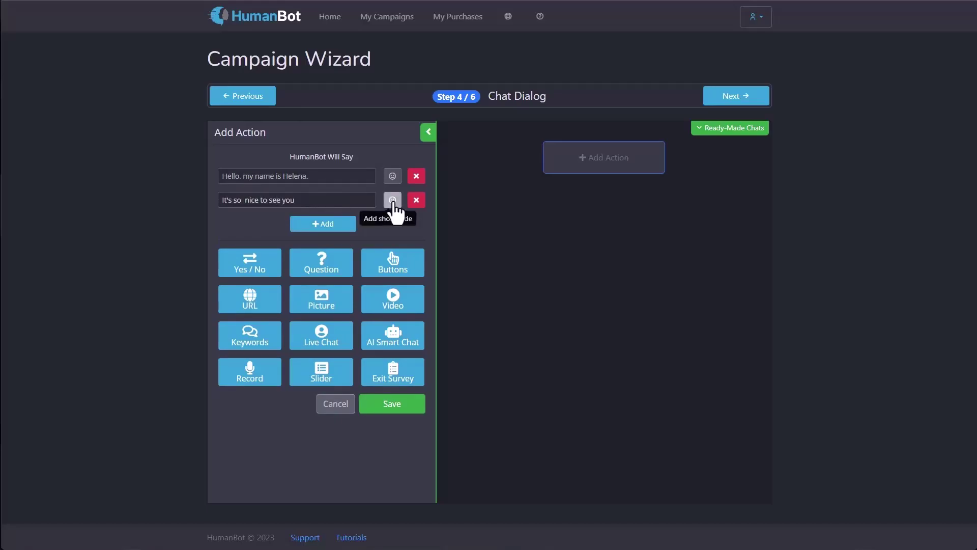
pyautogui.click(392, 200)
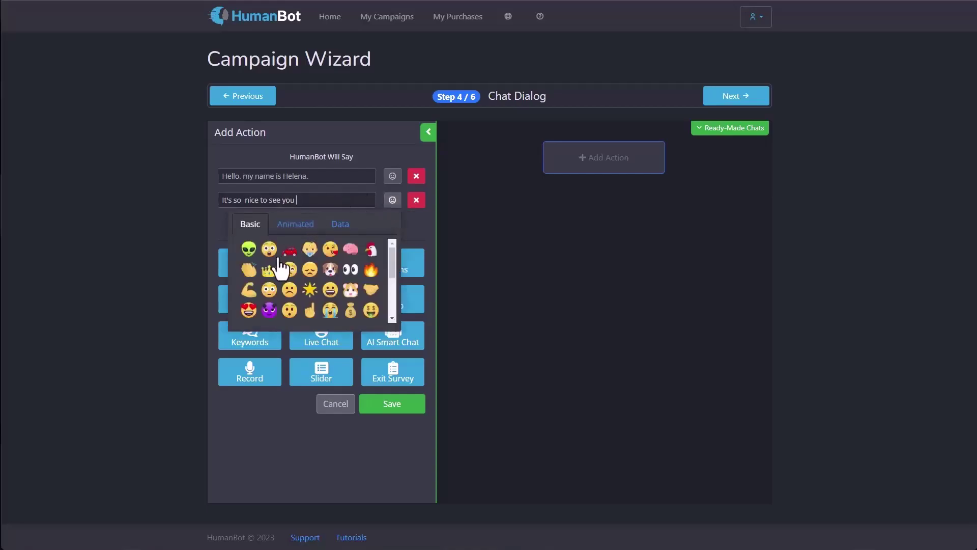
pyautogui.scroll(-3, 279, 261)
pyautogui.scroll(3, 279, 265)
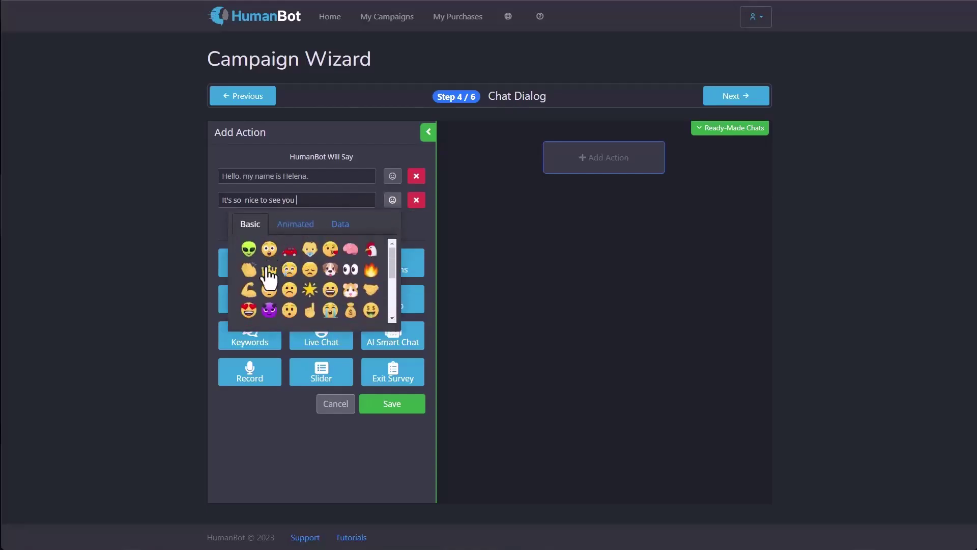
pyautogui.click(305, 226)
pyautogui.scroll(-3, 308, 279)
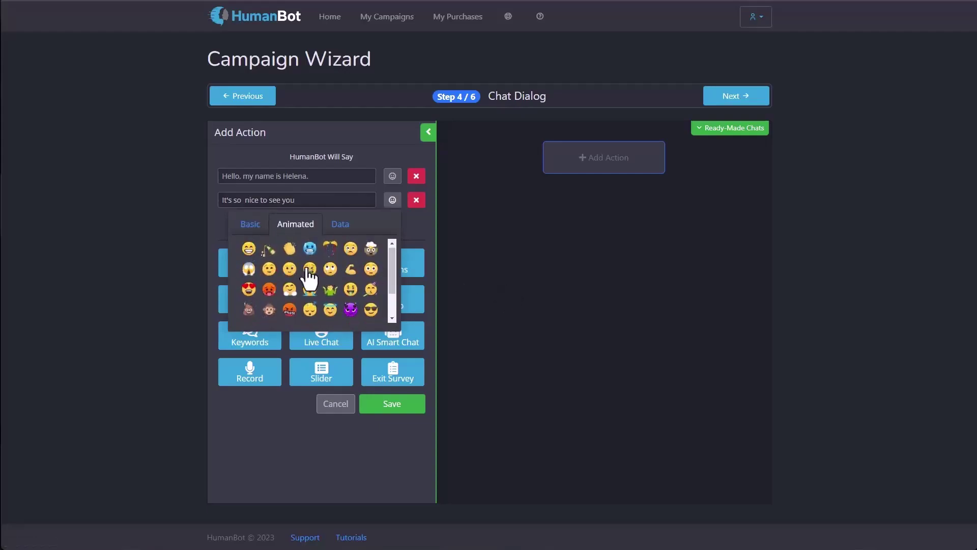
pyautogui.click(338, 225)
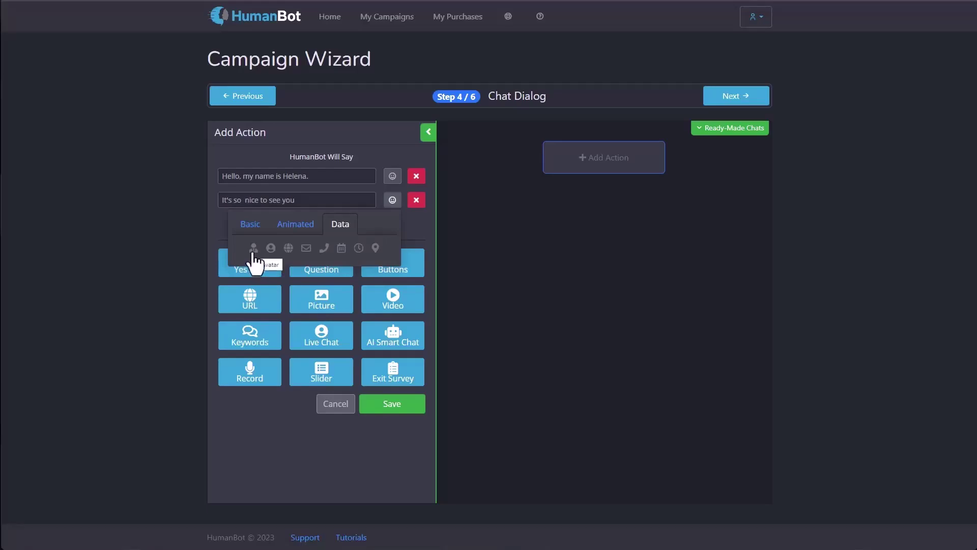
pyautogui.moveTo(282, 177); pyautogui.dragTo(317, 178)
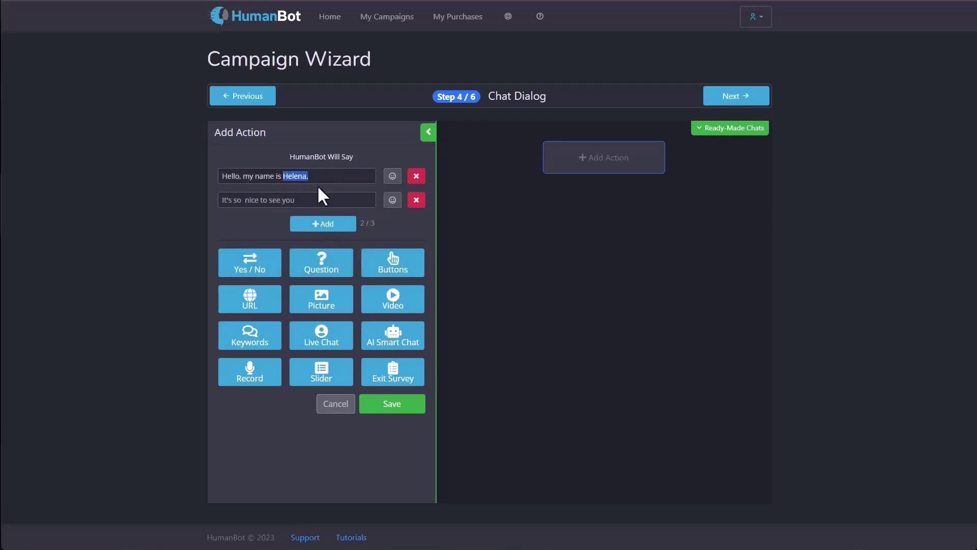
# Step: Replace the hard-coded name with the Avatar data field and add a third message line
pyautogui.press('BackSpace')
pyautogui.click(392, 177)
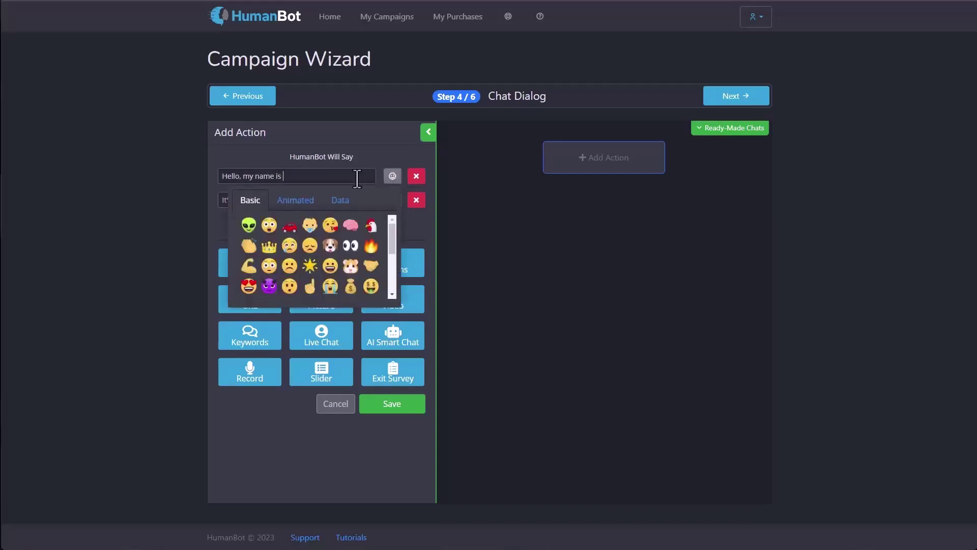
pyautogui.click(340, 199)
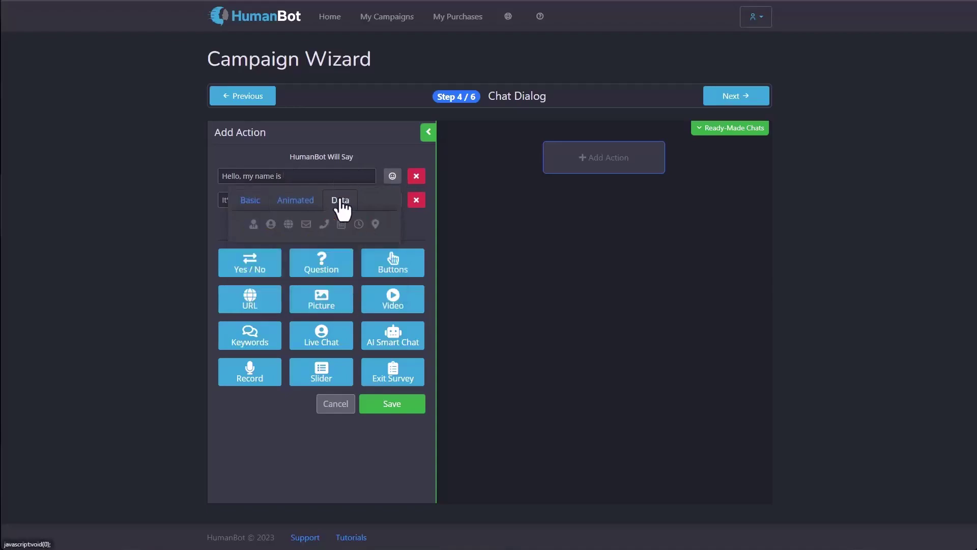
pyautogui.click(252, 225)
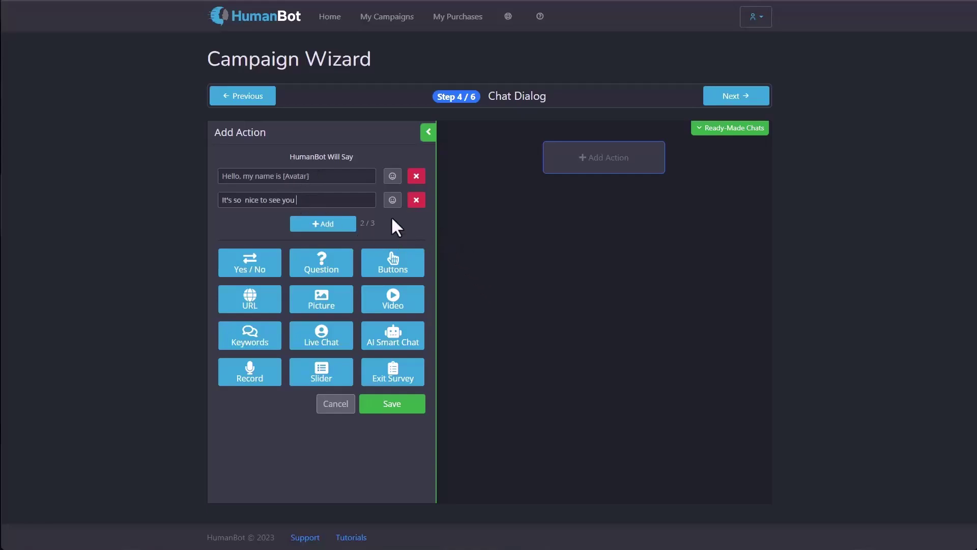
pyautogui.click(391, 200)
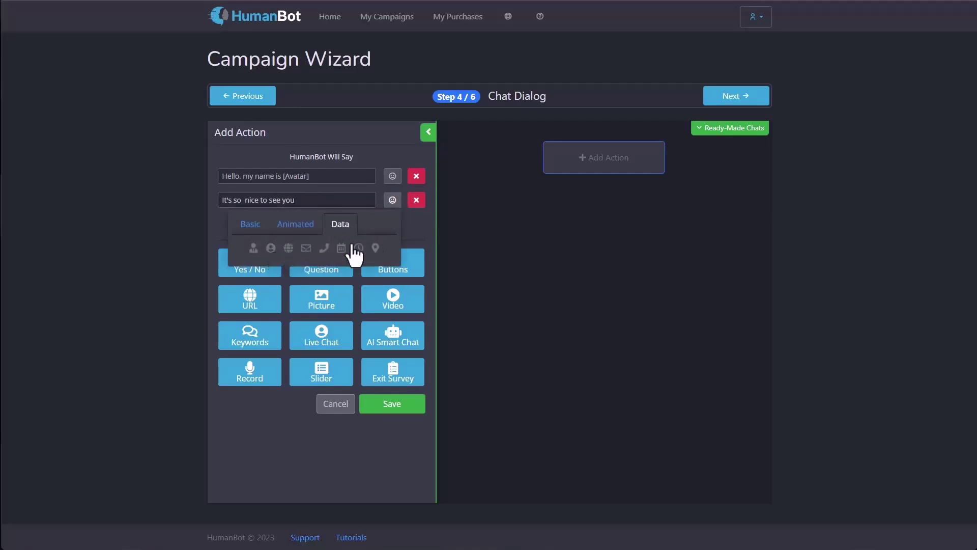
pyautogui.click(425, 234)
pyautogui.click(303, 222)
# Step: Write the third message as 'I see you're from' plus the CountryDetected field
pyautogui.click(291, 218)
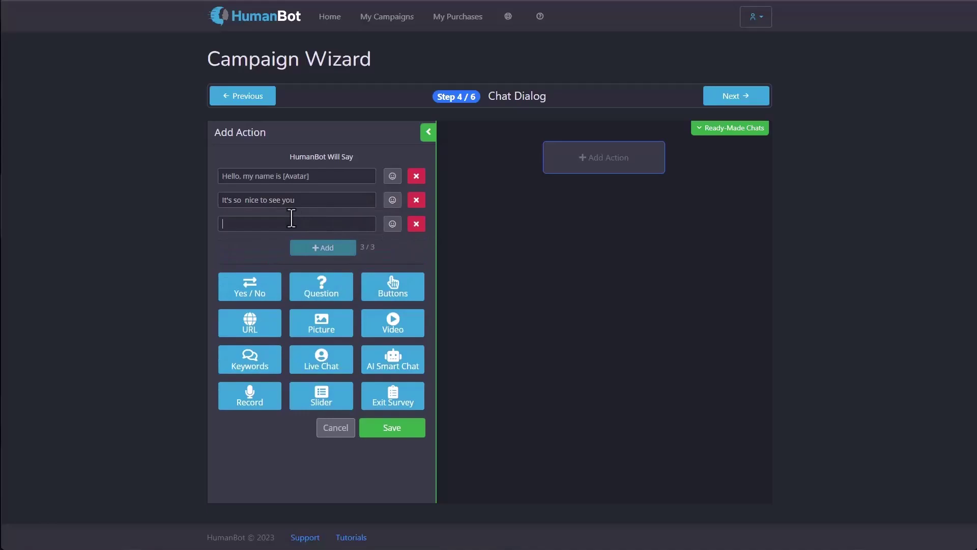
pyautogui.write("I see you're from")
pyautogui.click(392, 224)
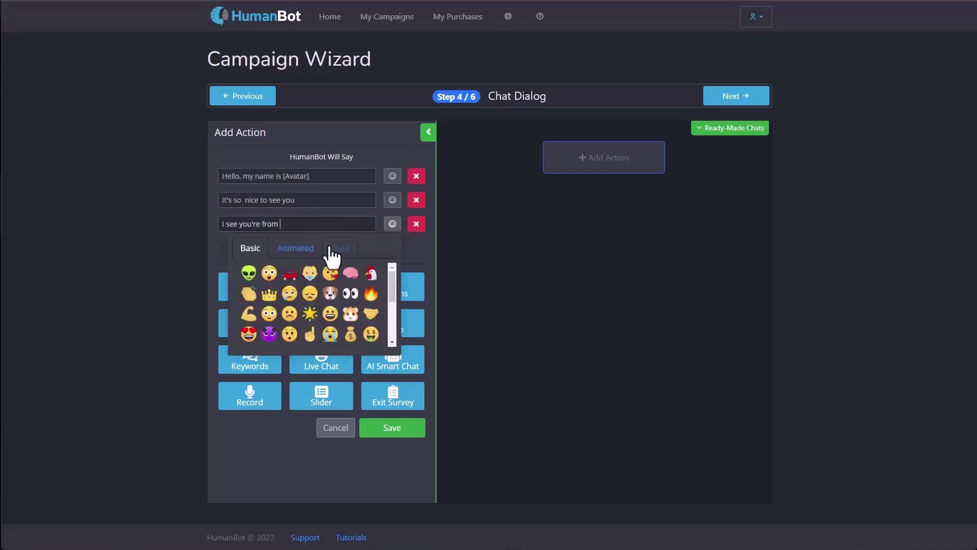
pyautogui.click(332, 249)
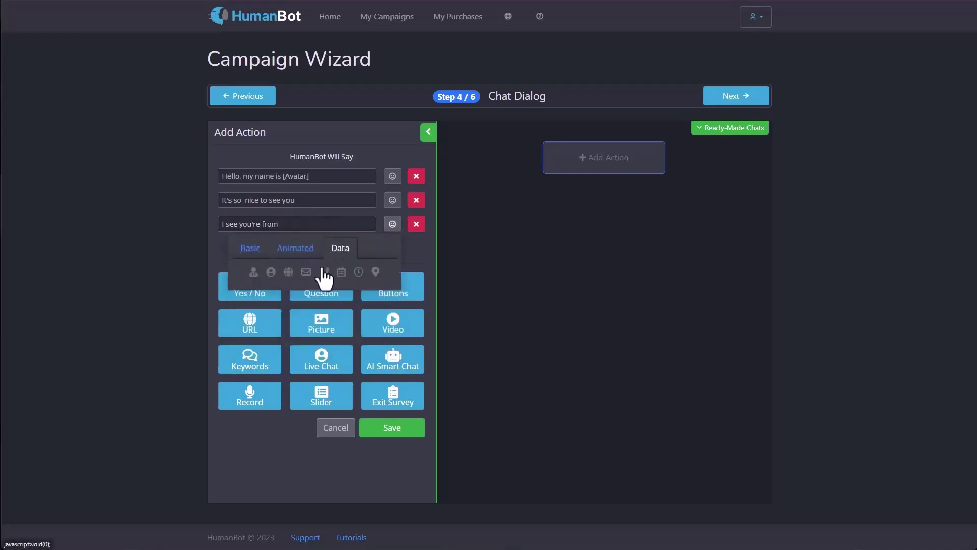
pyautogui.click(288, 273)
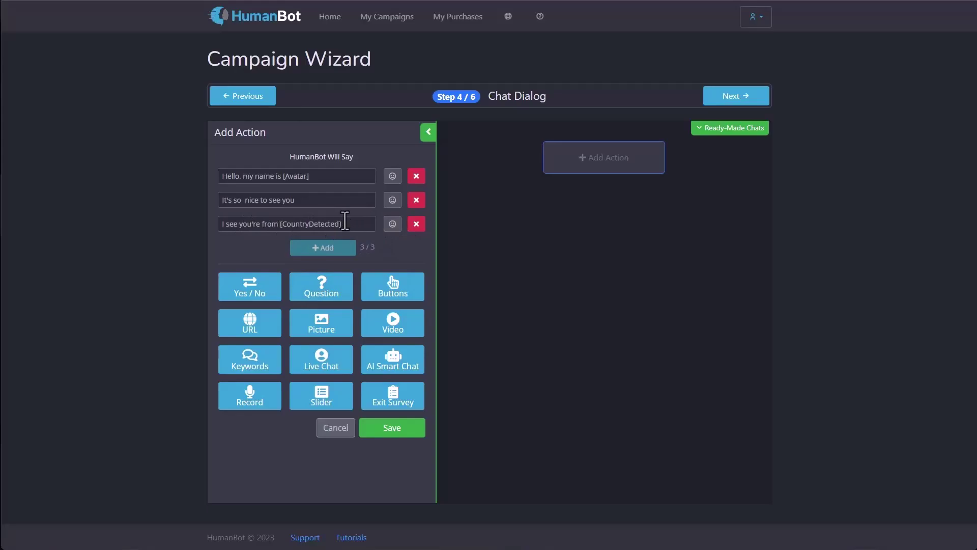
pyautogui.click(392, 224)
pyautogui.click(336, 249)
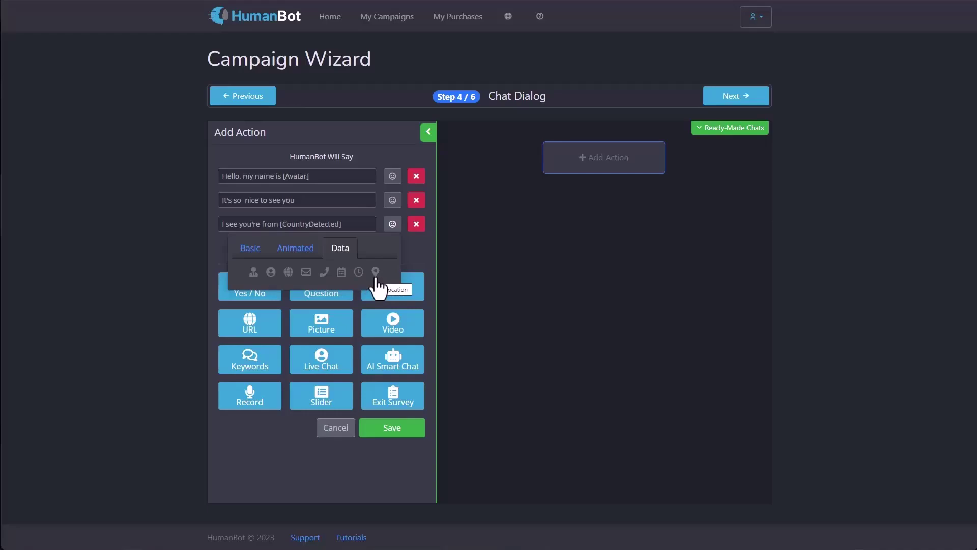
pyautogui.click(414, 253)
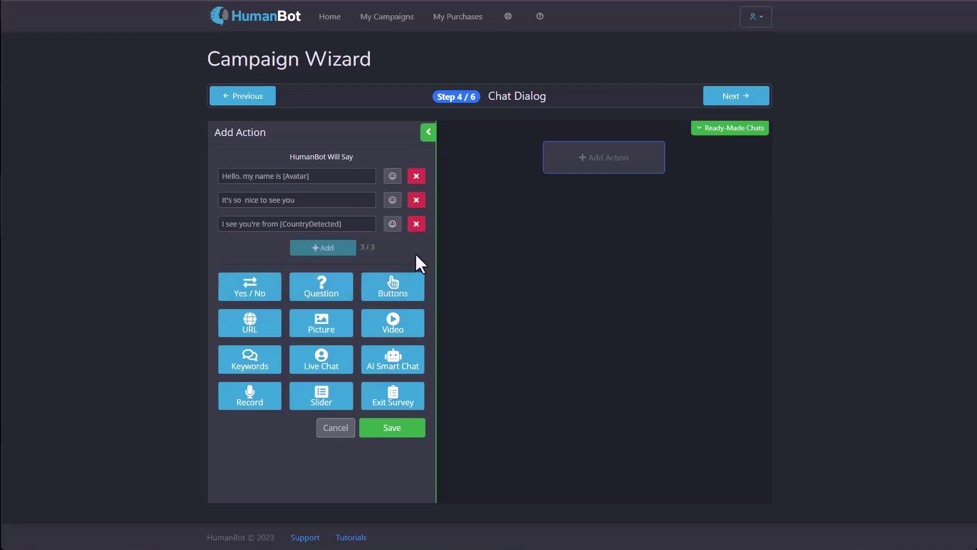
# Step: Delete the second and third message lines and save the greeting node
pyautogui.click(416, 201)
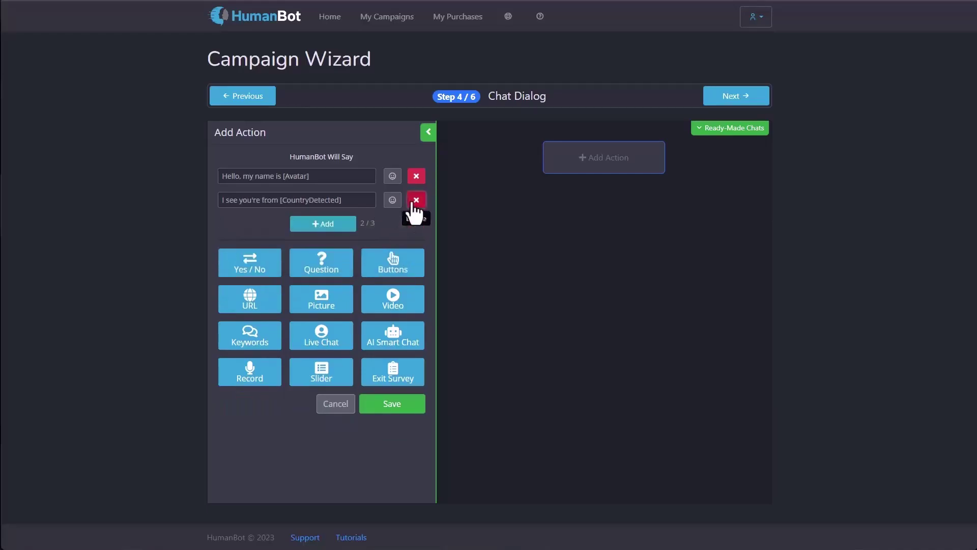
pyautogui.click(416, 200)
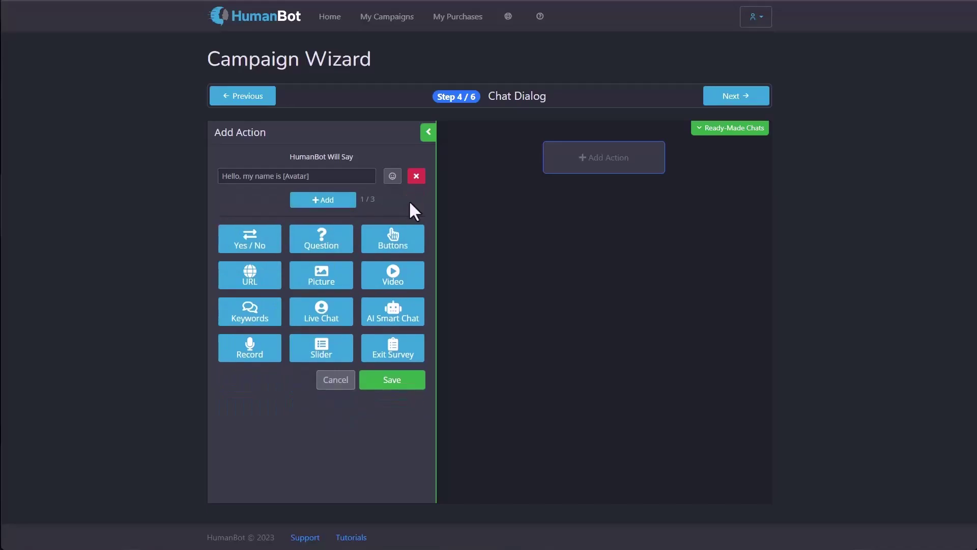
pyautogui.click(405, 385)
pyautogui.moveTo(514, 170)
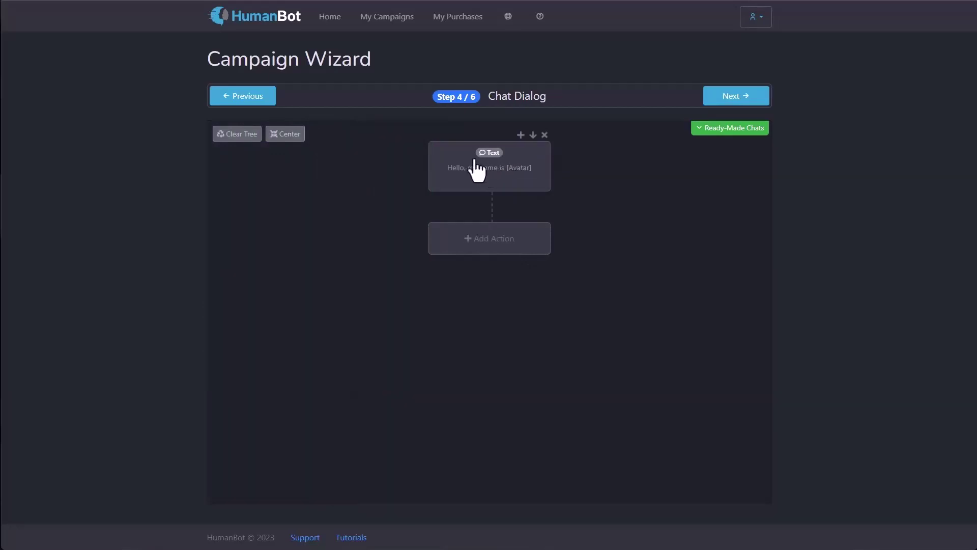
# Step: Add a Question step 'What is your name?' with answer type Name below the greeting
pyautogui.click(495, 251)
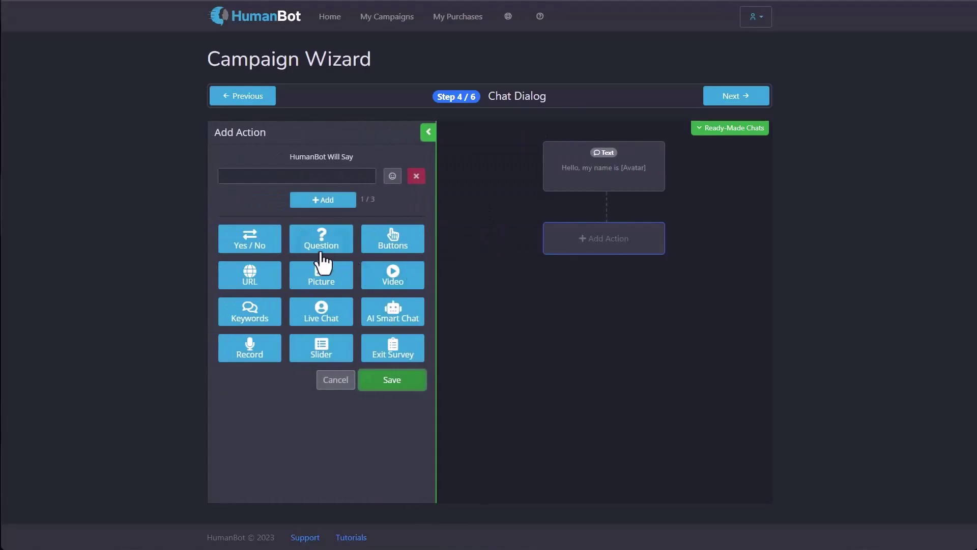
pyautogui.click(317, 248)
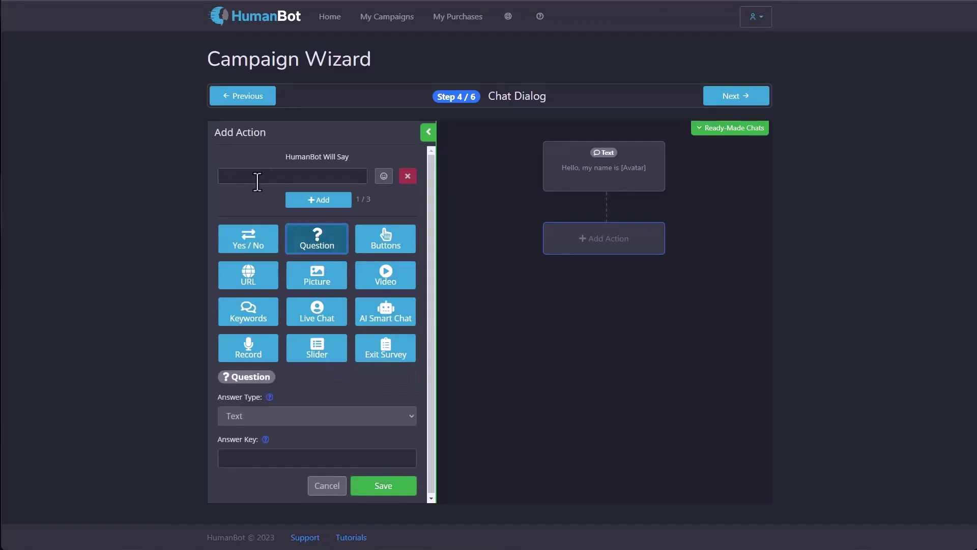
pyautogui.write('What is your name?')
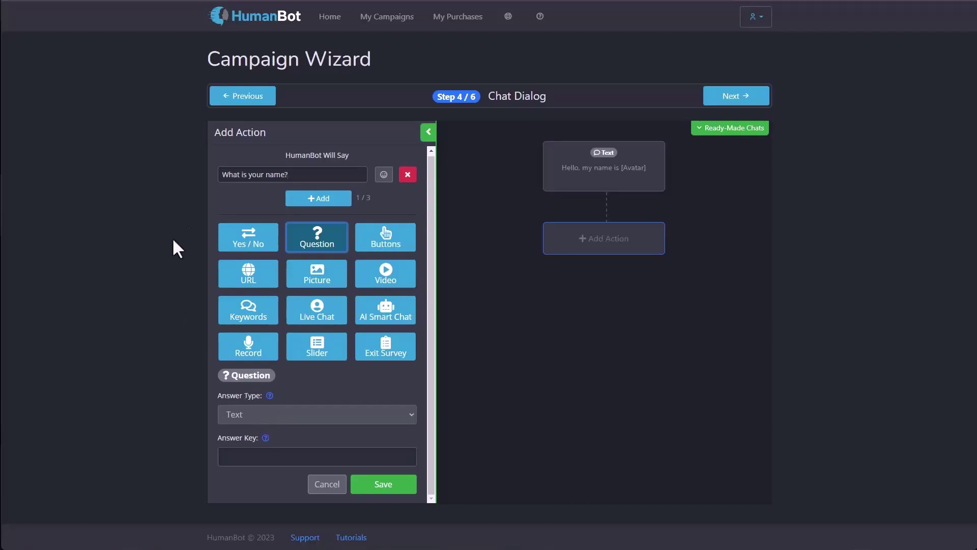
pyautogui.click(237, 449)
pyautogui.write('foo')
pyautogui.press('BackSpace')
pyautogui.press('BackSpace')
pyautogui.press('BackSpace')
pyautogui.click(252, 413)
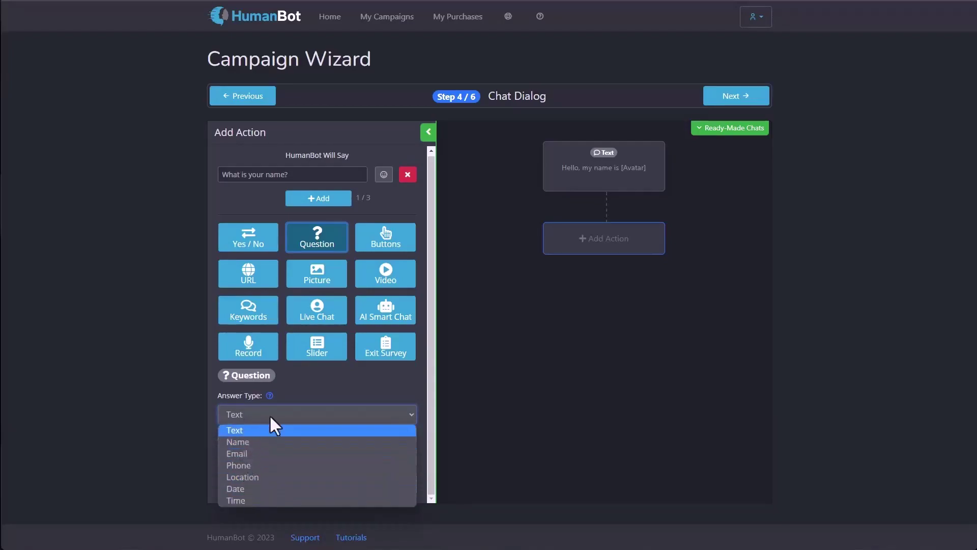
pyautogui.click(253, 441)
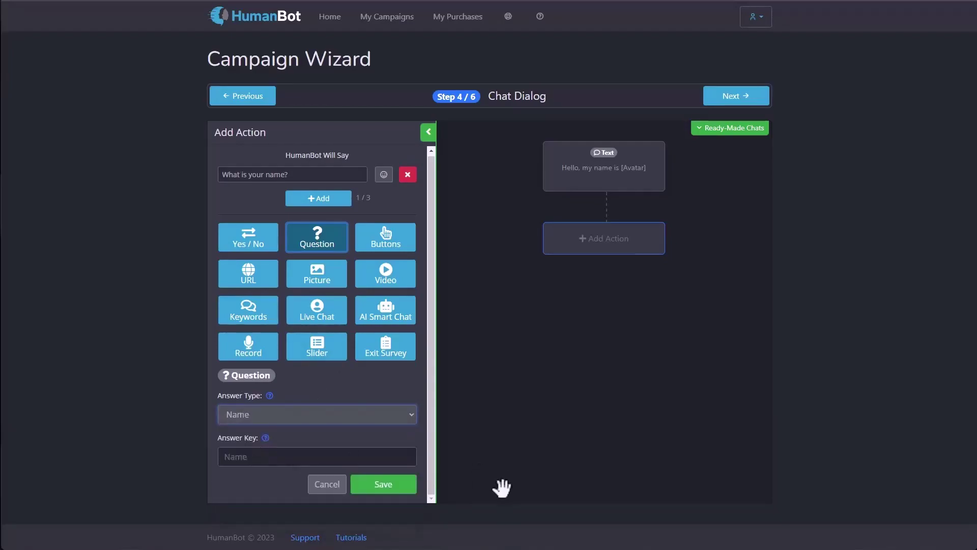
pyautogui.click(401, 488)
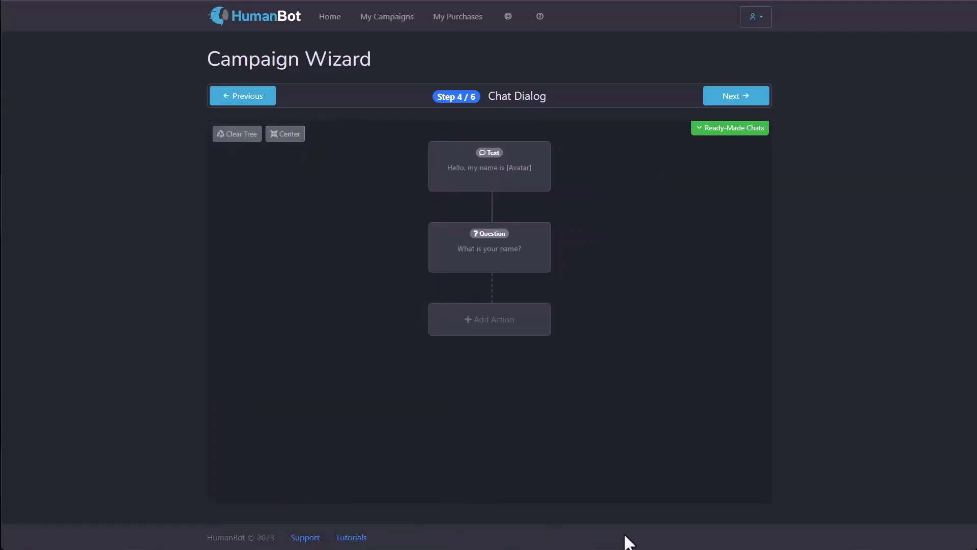
# Step: Start a Yes / No step with messages 'We'd like to give you a great deal!' and 'Is this something you'd like?'
pyautogui.click(512, 322)
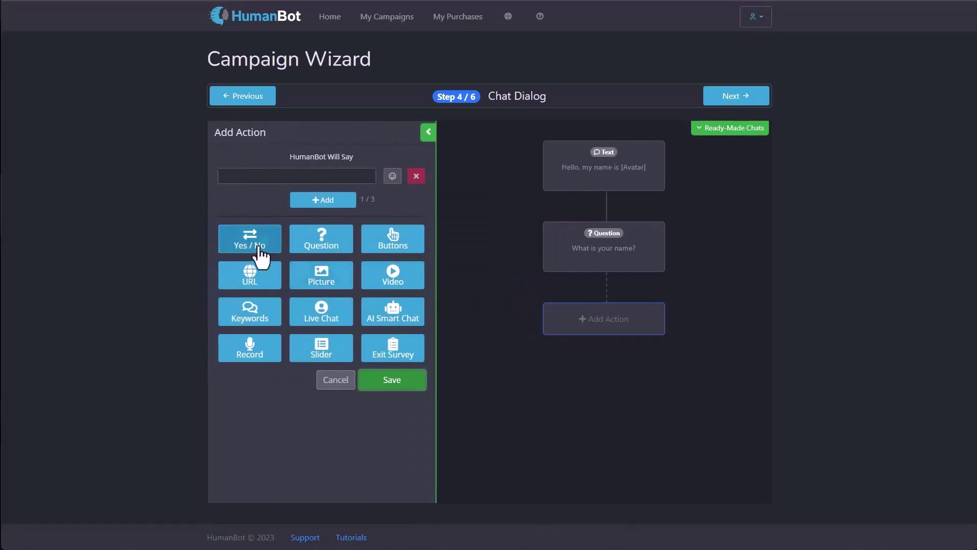
pyautogui.click(260, 250)
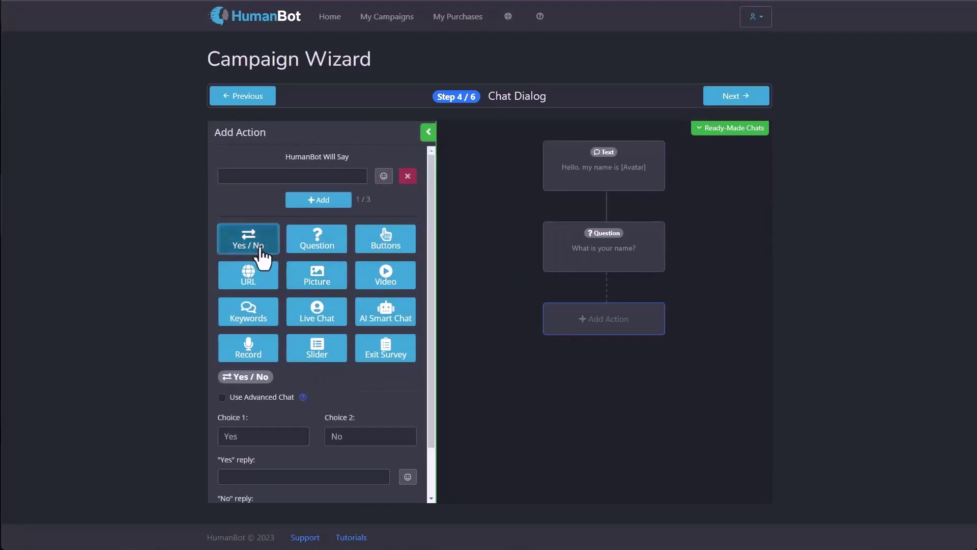
pyautogui.click(243, 176)
pyautogui.write("We'd like to give  you a great ")
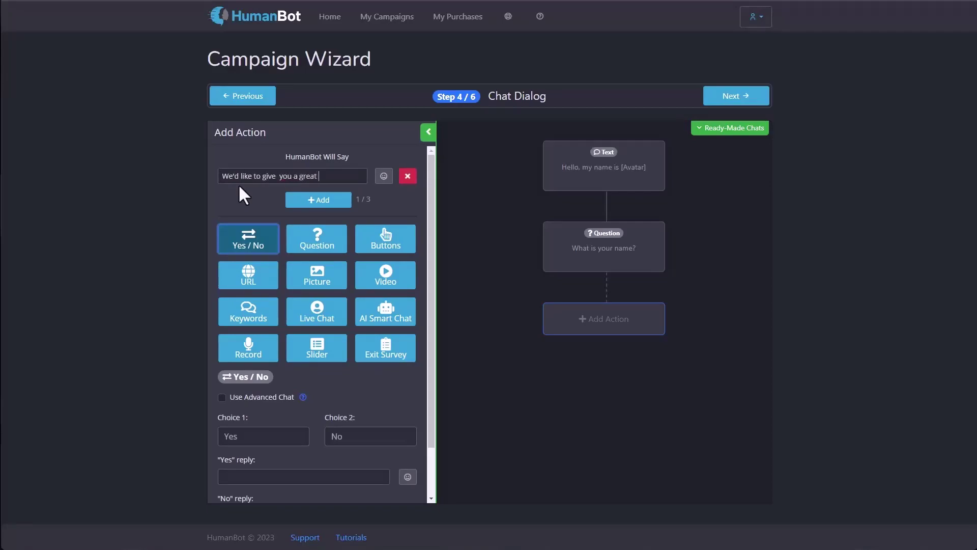
pyautogui.write('deal!')
pyautogui.click(298, 203)
pyautogui.write('Is this ')
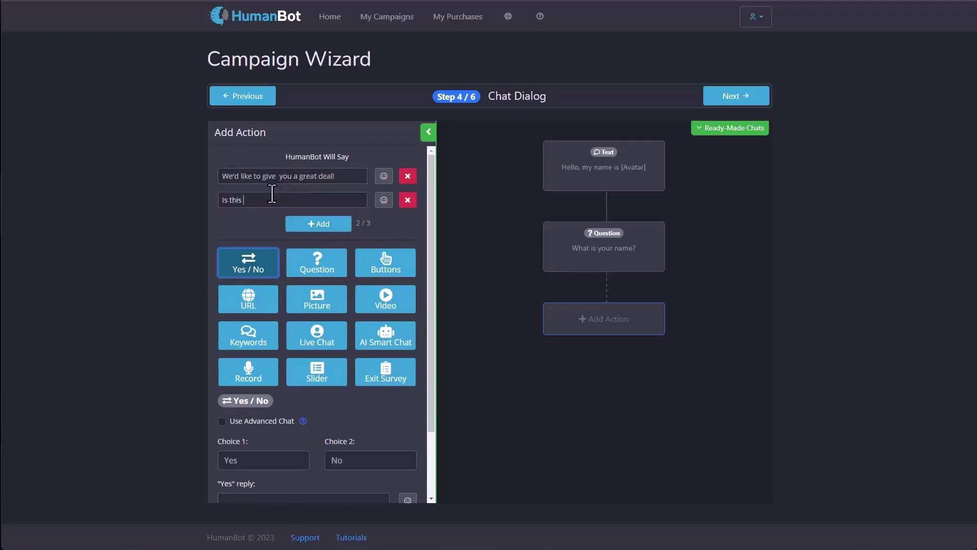
pyautogui.write("something you'd like?")
pyautogui.scroll(-2, 267, 180)
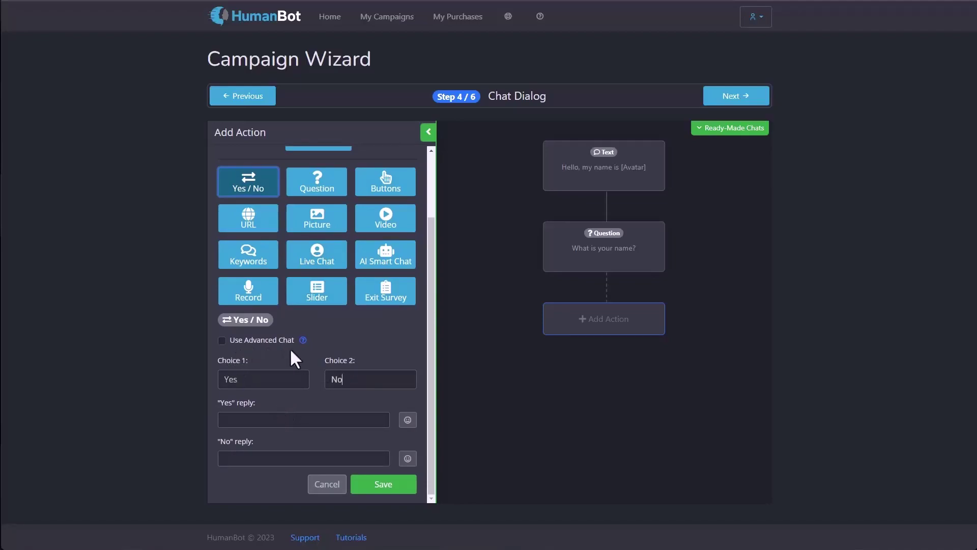
# Step: Set the Yes reply to 'Great!' and the No reply to 'You really don't want to miss this!', then save
pyautogui.click(264, 419)
pyautogui.write('Great!')
pyautogui.click(268, 459)
pyautogui.write("You really don't want to miss this!")
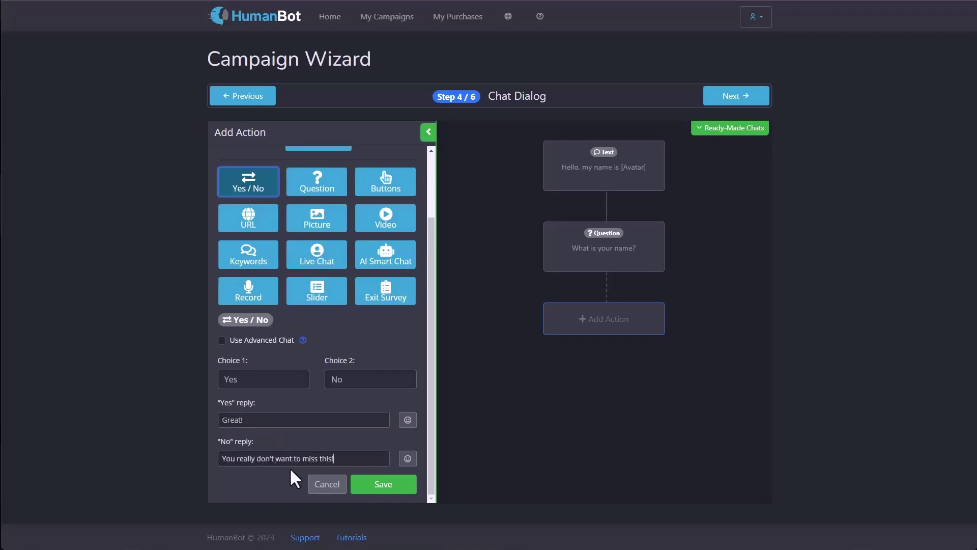
pyautogui.click(375, 482)
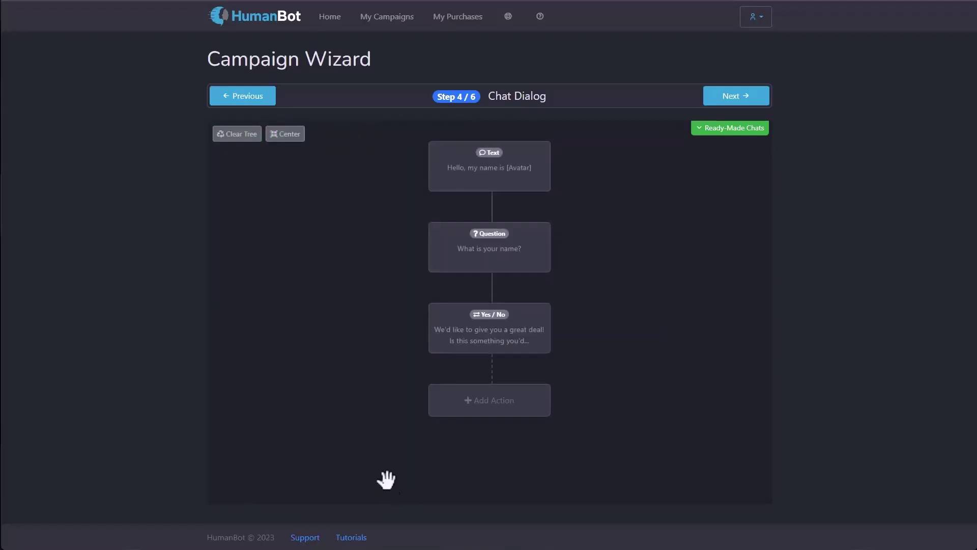
# Step: Add a Question step "What's your email?" with answer type Email after the great-deal step
pyautogui.click(497, 412)
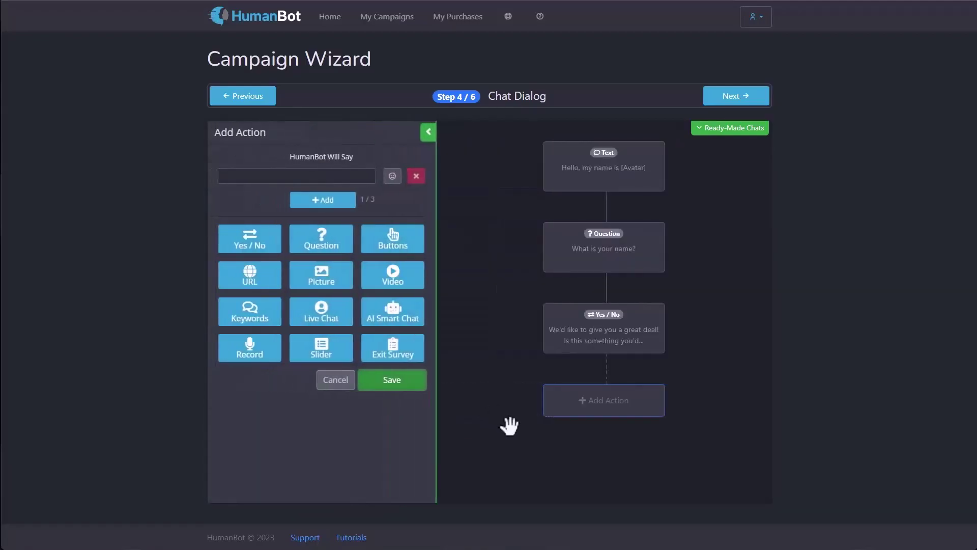
pyautogui.click(325, 250)
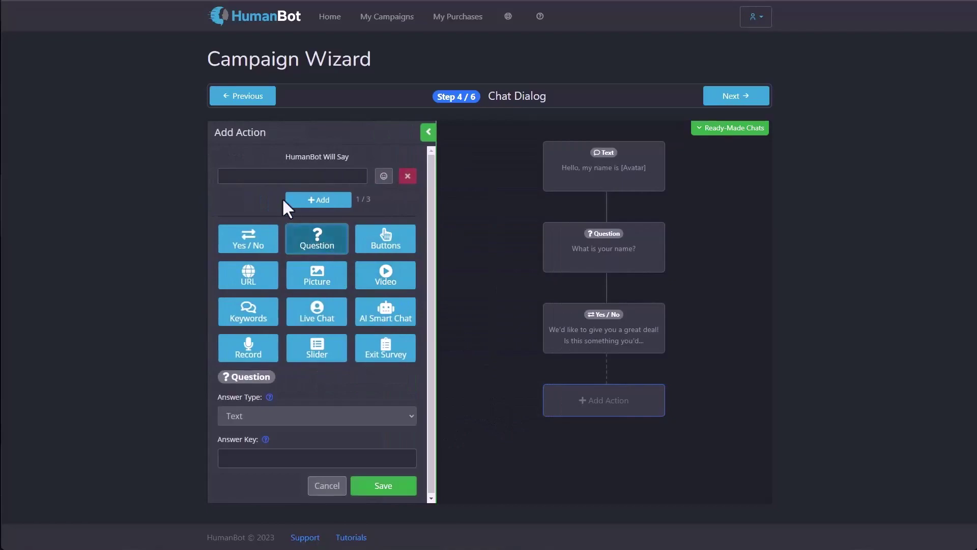
pyautogui.write("What's your email?")
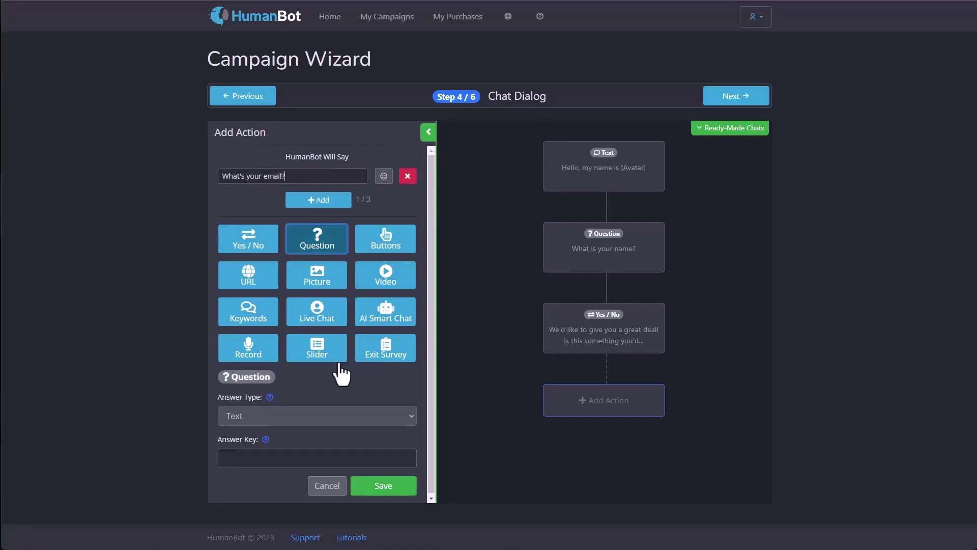
pyautogui.click(301, 416)
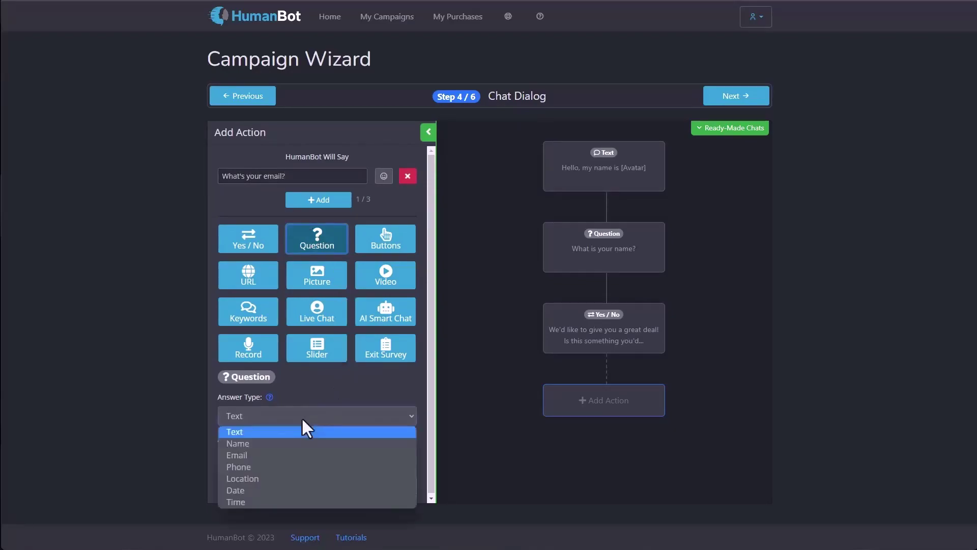
pyautogui.click(276, 456)
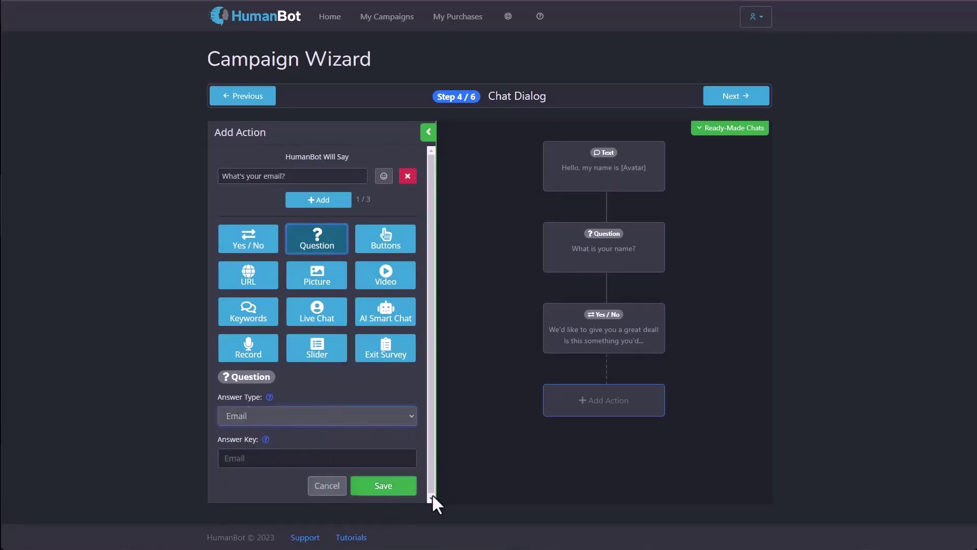
pyautogui.click(392, 489)
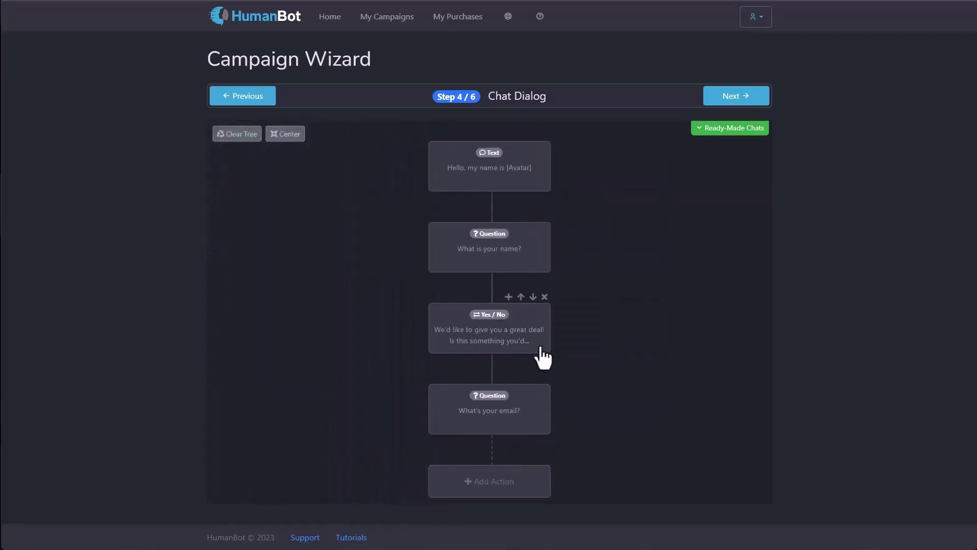
# Step: Turn on Use Advanced Chat for the great-deal Yes/No step, clear both replies, and save
pyautogui.click(538, 347)
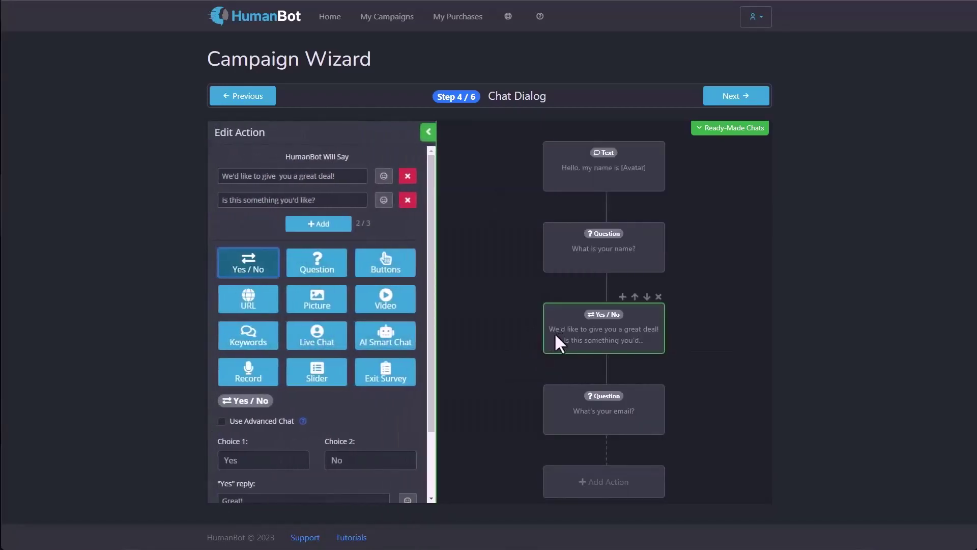
pyautogui.moveTo(607, 314)
pyautogui.scroll(-3, 315, 387)
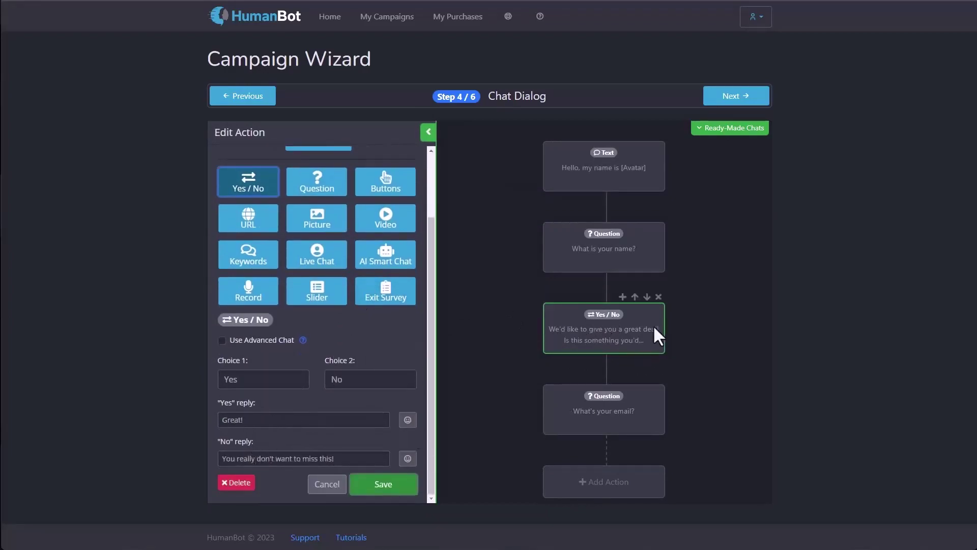
pyautogui.moveTo(602, 351)
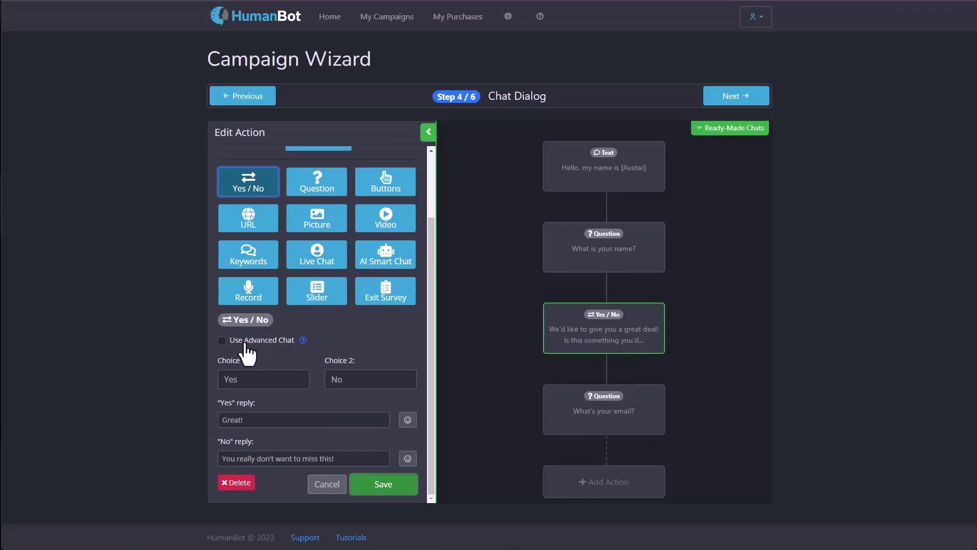
pyautogui.click(246, 344)
pyautogui.tripleClick(298, 418)
pyautogui.press('BackSpace')
pyautogui.press('Tab')
pyautogui.press('BackSpace')
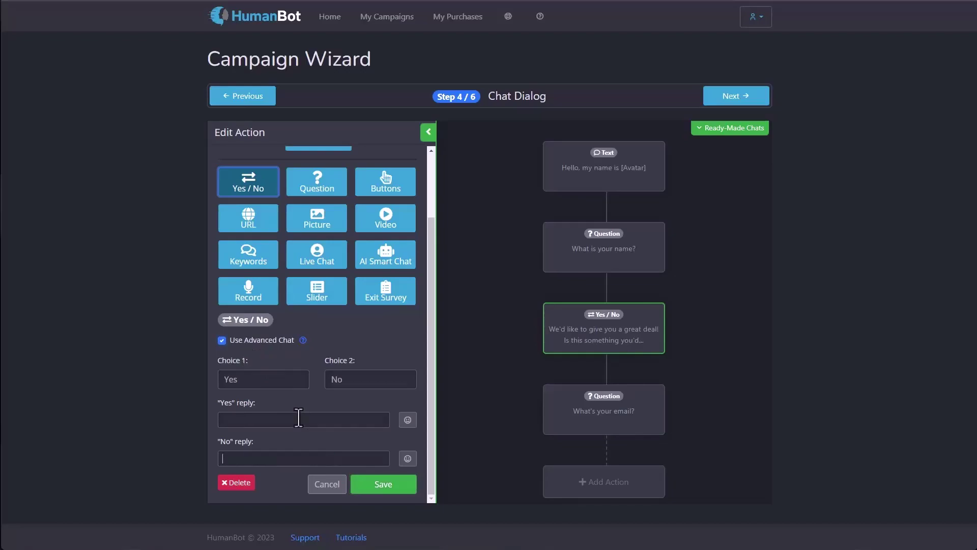
pyautogui.click(362, 486)
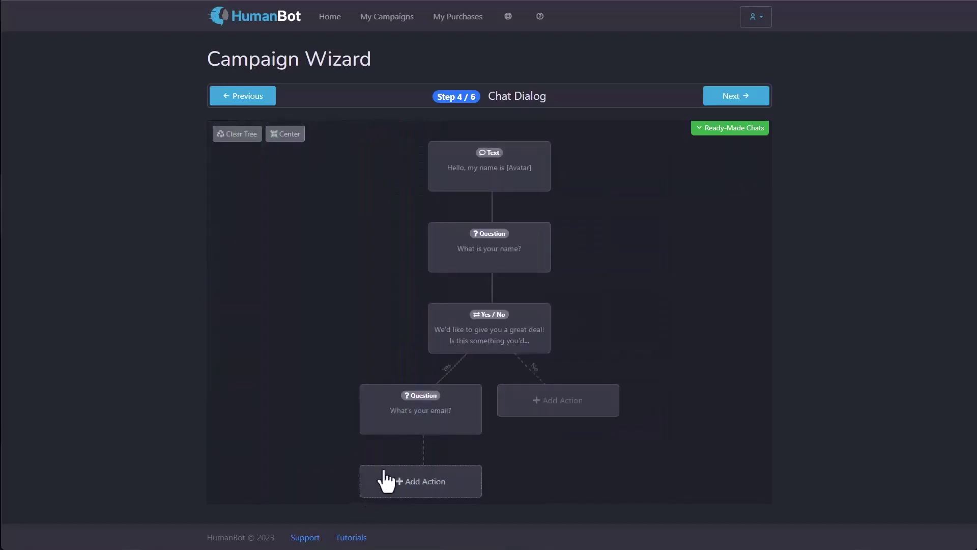
pyautogui.moveTo(472, 345)
pyautogui.moveTo(410, 393)
# Step: On the No branch, add a Yes / No step 'Do you prefer cats or dogs?' with choices Cats and Dogs
pyautogui.click(576, 409)
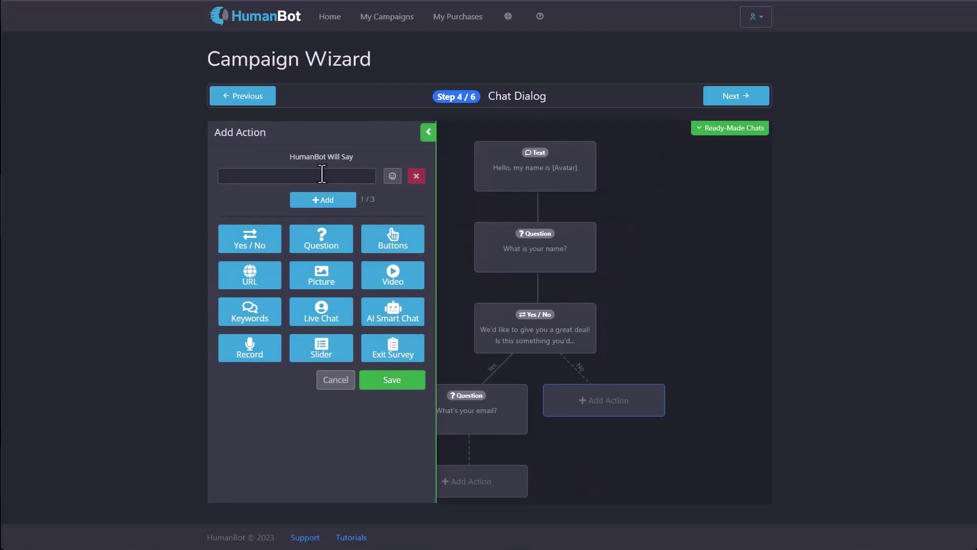
pyautogui.write('Do you prefer cats or dogs?')
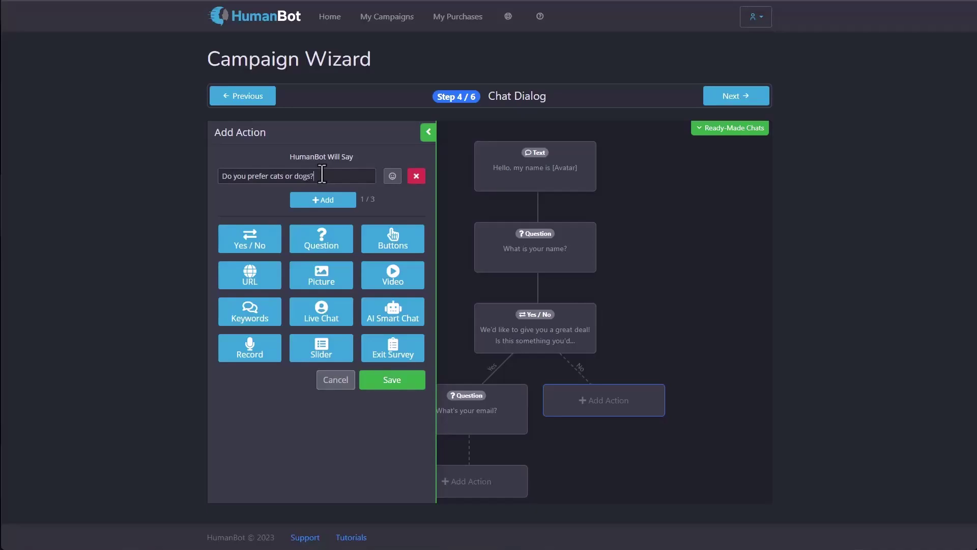
pyautogui.click(251, 241)
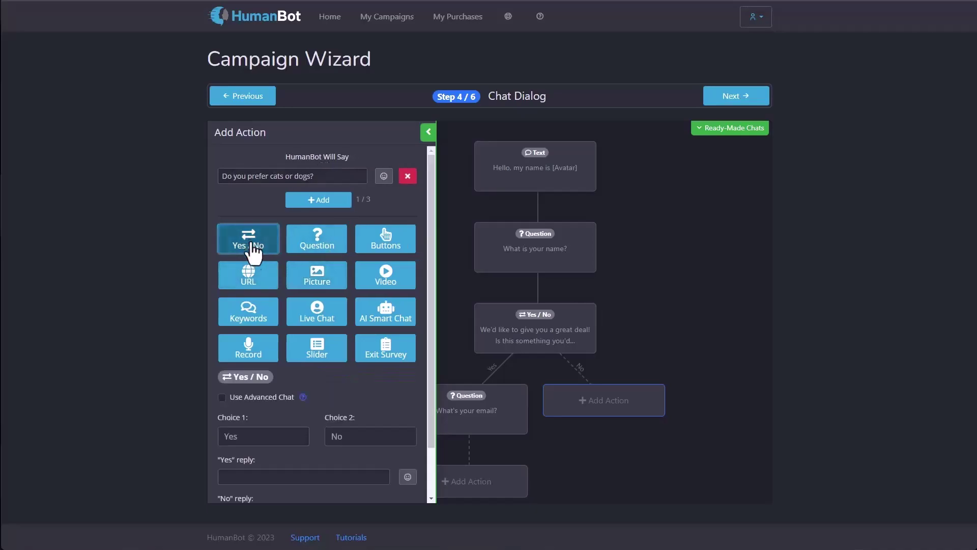
pyautogui.doubleClick(246, 436)
pyautogui.write('Cats')
pyautogui.doubleClick(344, 436)
pyautogui.write('Dogs')
pyautogui.scroll(-1, 328, 420)
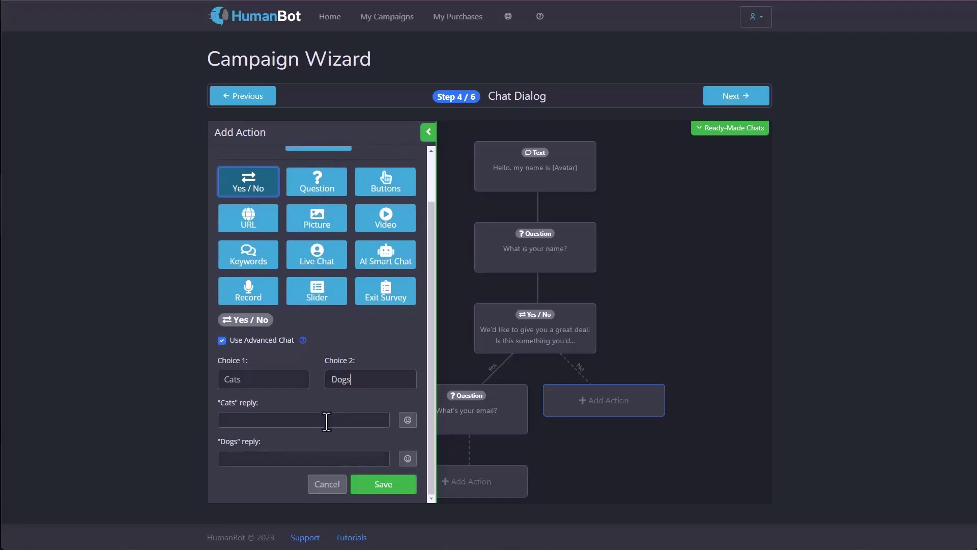
pyautogui.click(375, 491)
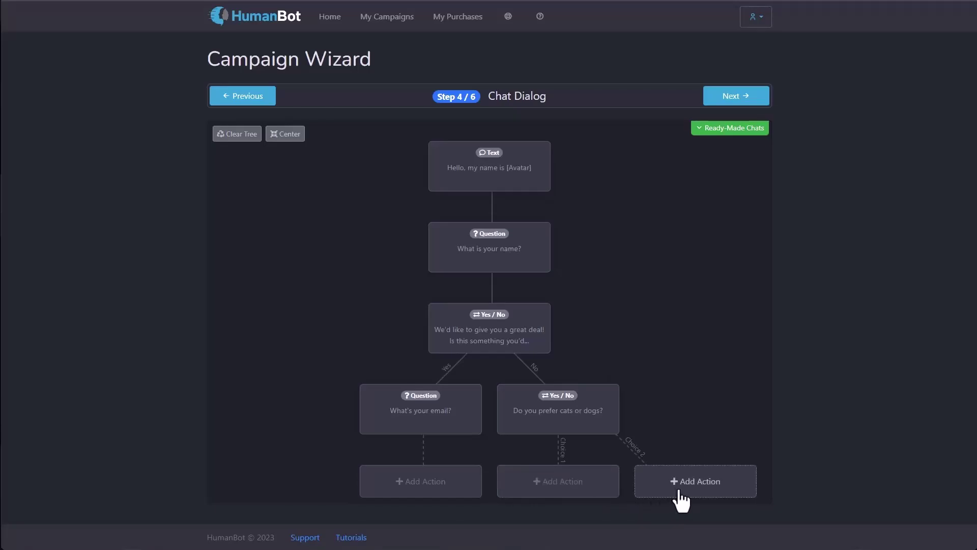
pyautogui.moveTo(683, 425); pyautogui.dragTo(645, 312)
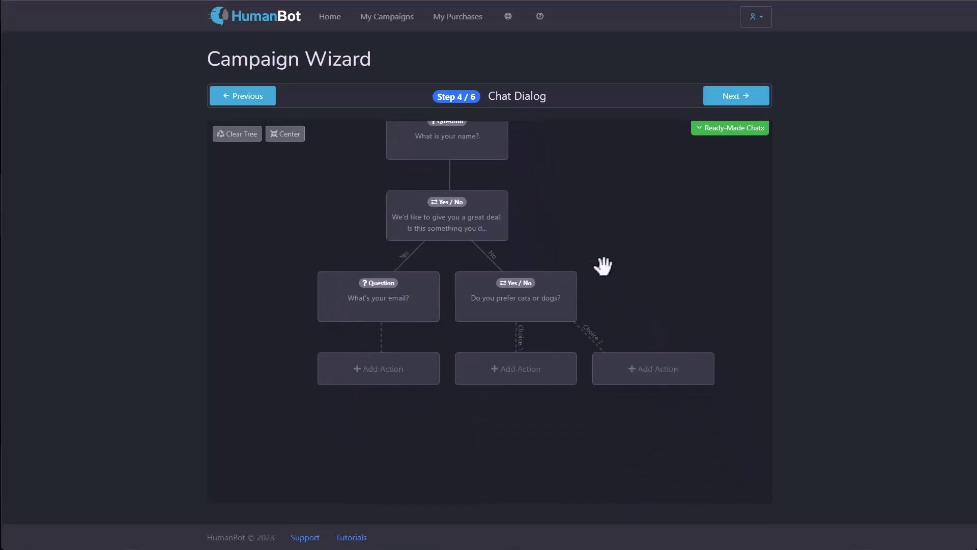
pyautogui.moveTo(584, 216); pyautogui.dragTo(609, 319)
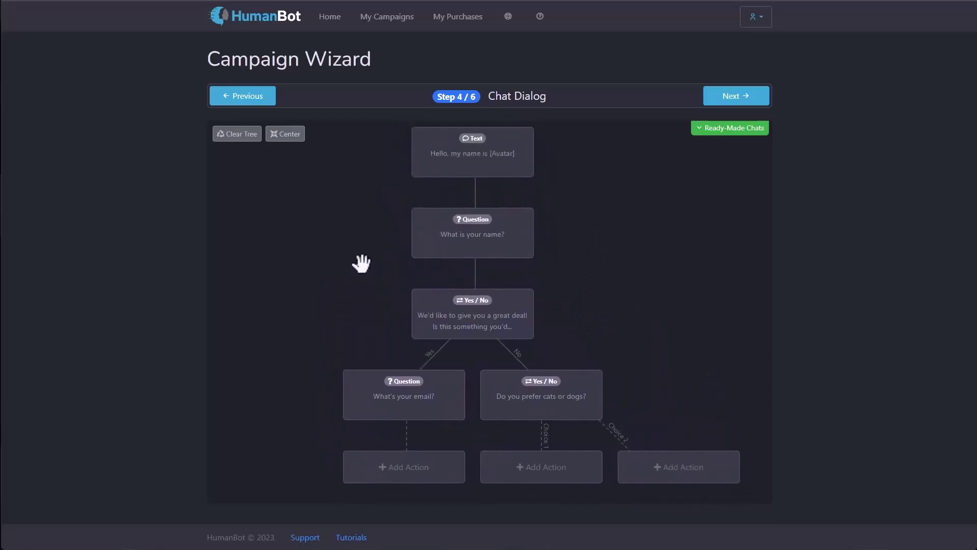
# Step: Create a Buttons step under the Cats choice asking 'What is your favorite color?'
pyautogui.click(532, 479)
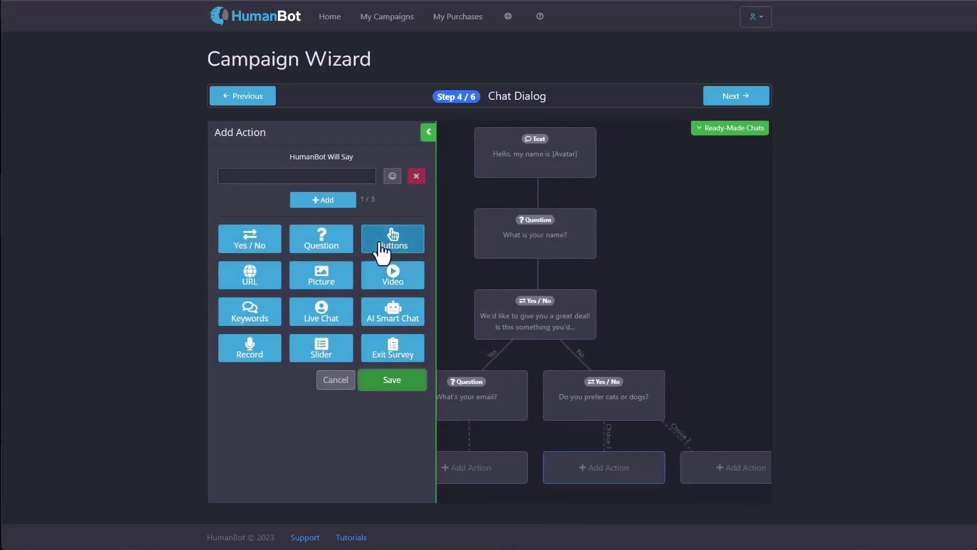
pyautogui.click(383, 253)
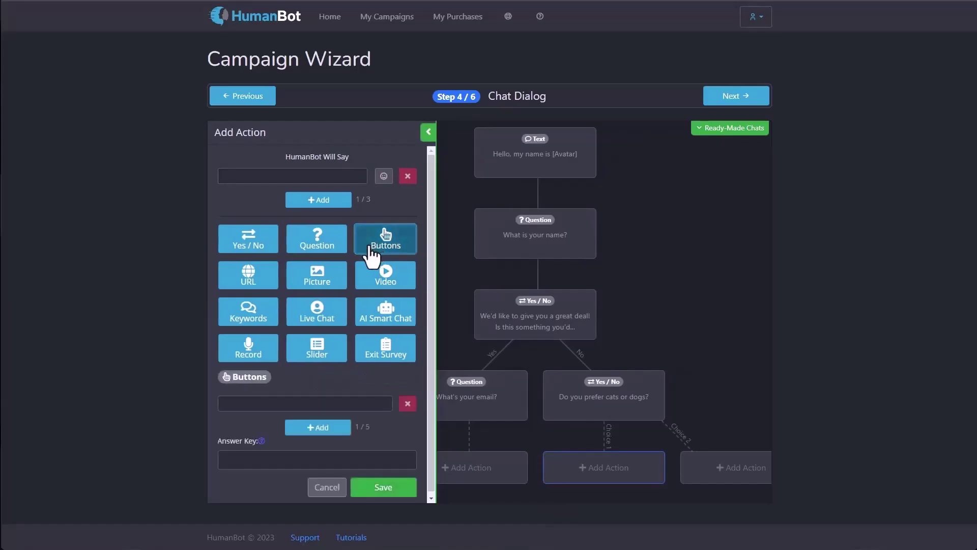
pyautogui.click(287, 173)
pyautogui.write('What is  your favorite color?')
pyautogui.scroll(-1, 338, 375)
# Step: Add the answer options Red, Green, Blue, Purple and Yellow
pyautogui.click(294, 399)
pyautogui.write('Red')
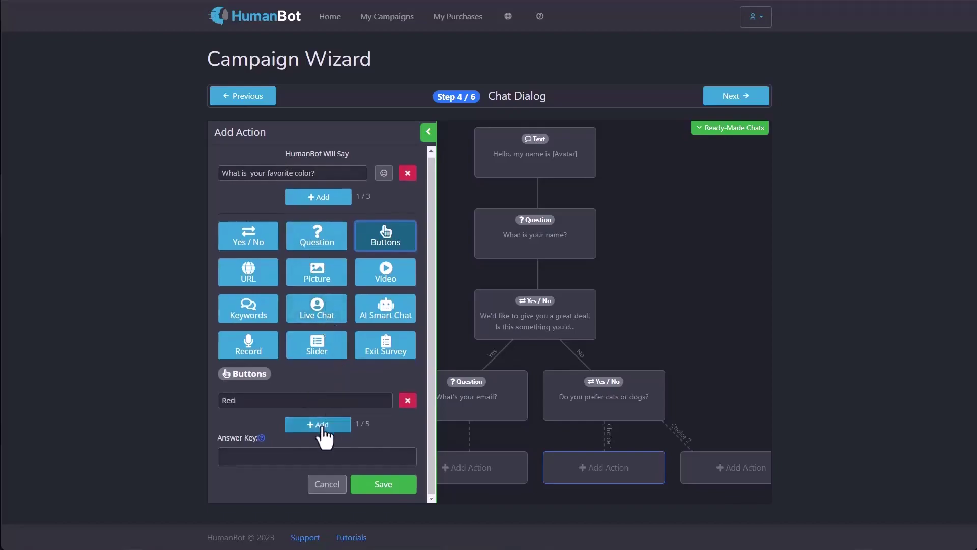
pyautogui.click(320, 424)
pyautogui.click(284, 429)
pyautogui.write('Green')
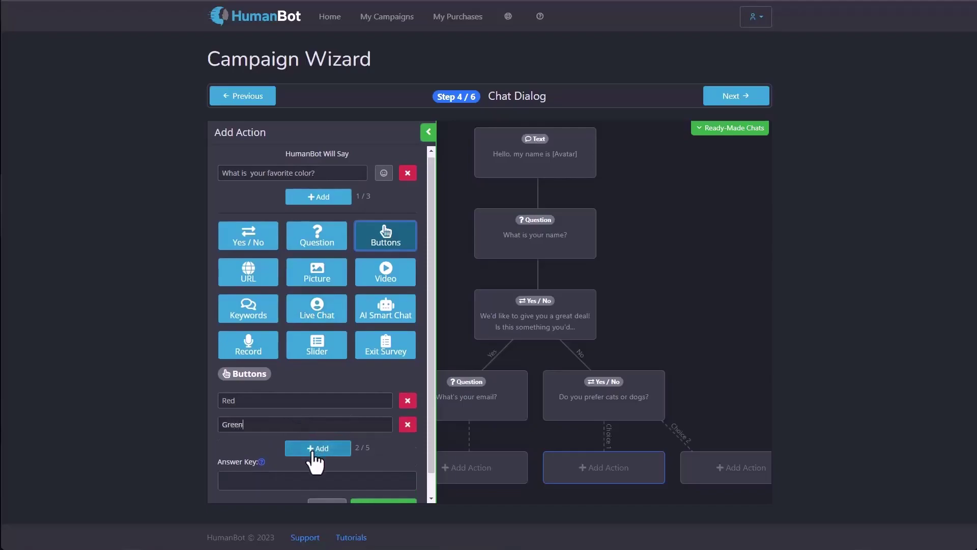
pyautogui.click(312, 453)
pyautogui.click(299, 444)
pyautogui.write('Blue')
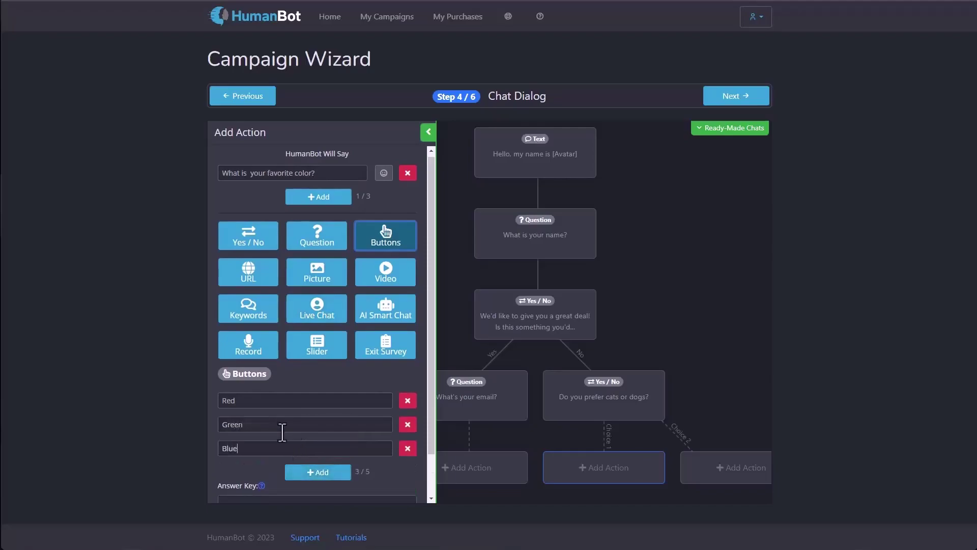
pyautogui.click(304, 473)
pyautogui.click(285, 460)
pyautogui.write('P')
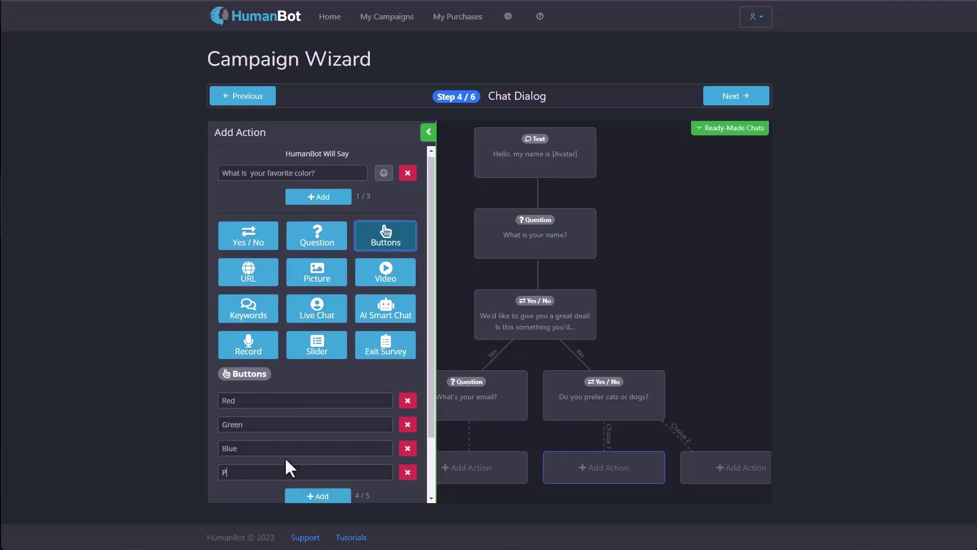
pyautogui.write('urple')
pyautogui.click(311, 493)
pyautogui.click(312, 494)
pyautogui.write('Yellow')
# Step: Set the answer key to color
pyautogui.scroll(-2, 336, 473)
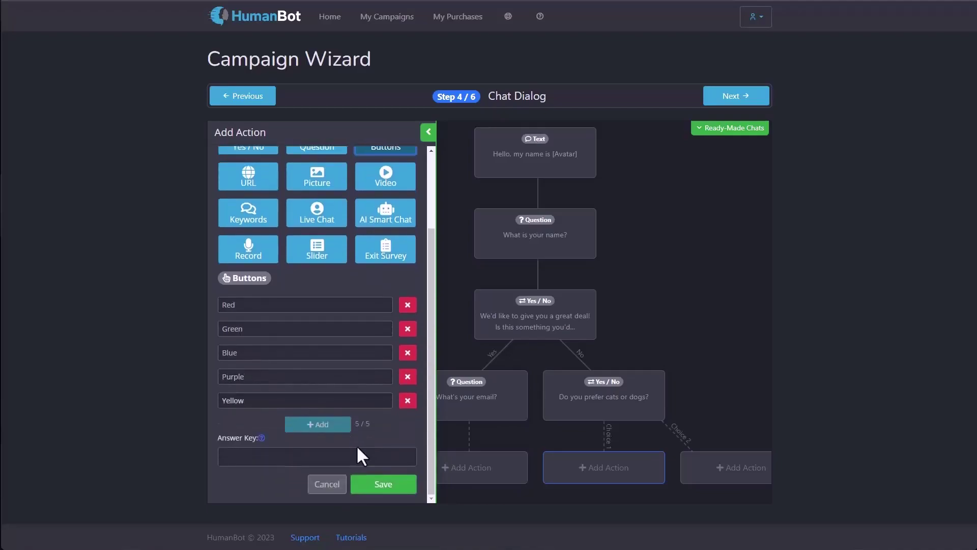
pyautogui.click(324, 456)
pyautogui.write('color')
pyautogui.click(382, 489)
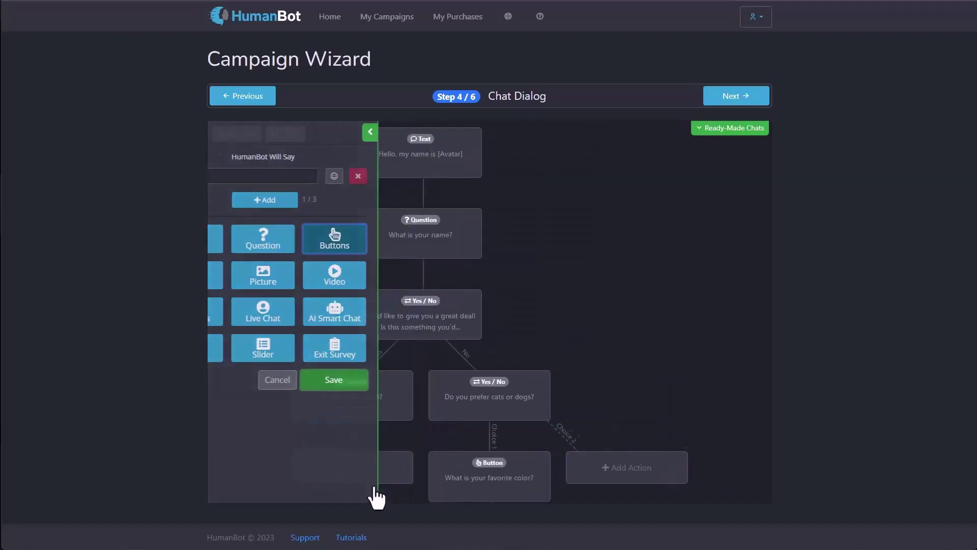
pyautogui.click(533, 479)
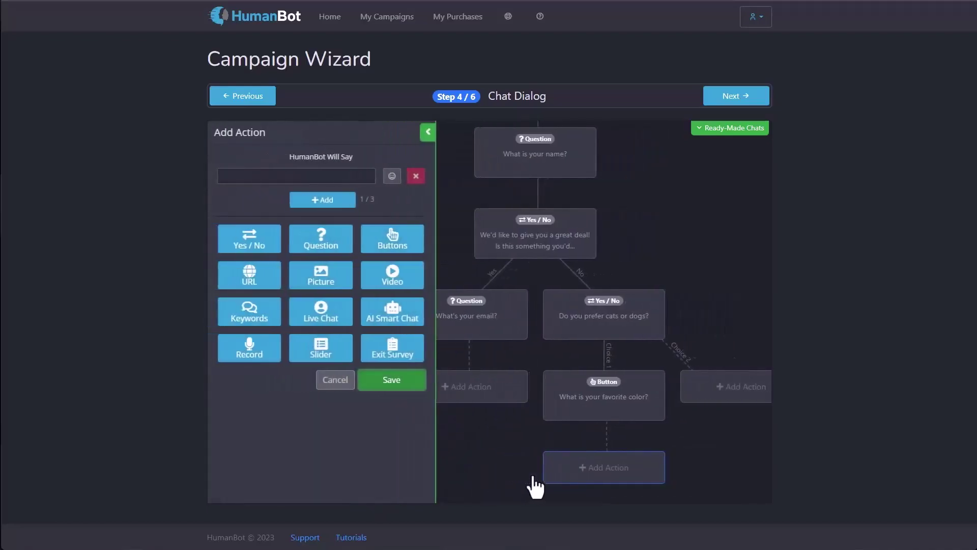
pyautogui.click(258, 285)
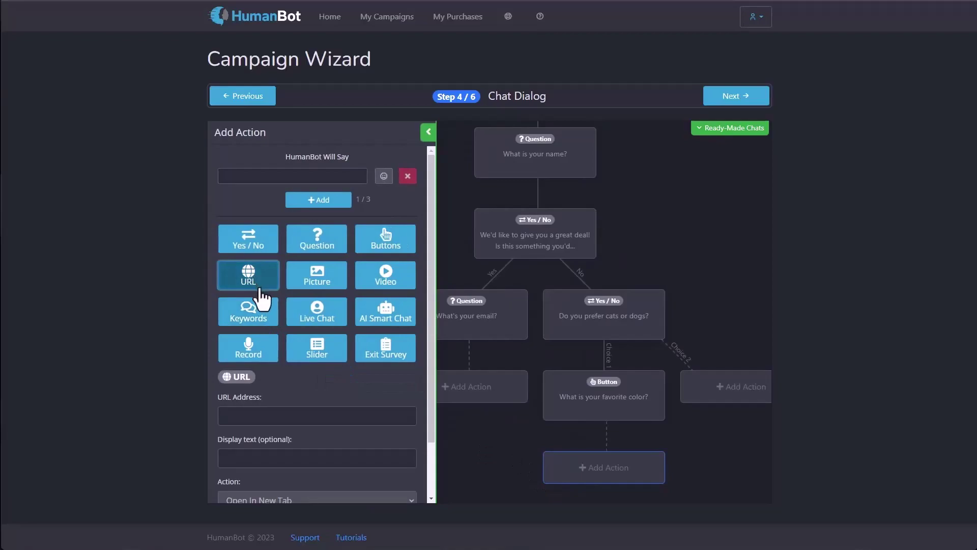
pyautogui.scroll(-1, 295, 354)
pyautogui.click(276, 369)
pyautogui.write('http://www.google.com')
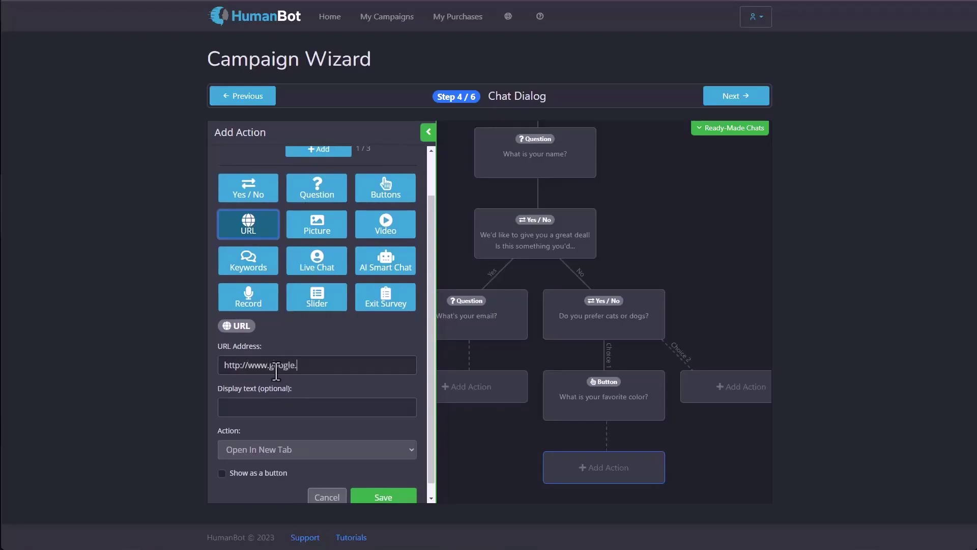
# Step: Give the link display text Google, open it in a new tab, show it as a button, and save
pyautogui.click(276, 409)
pyautogui.write('Google')
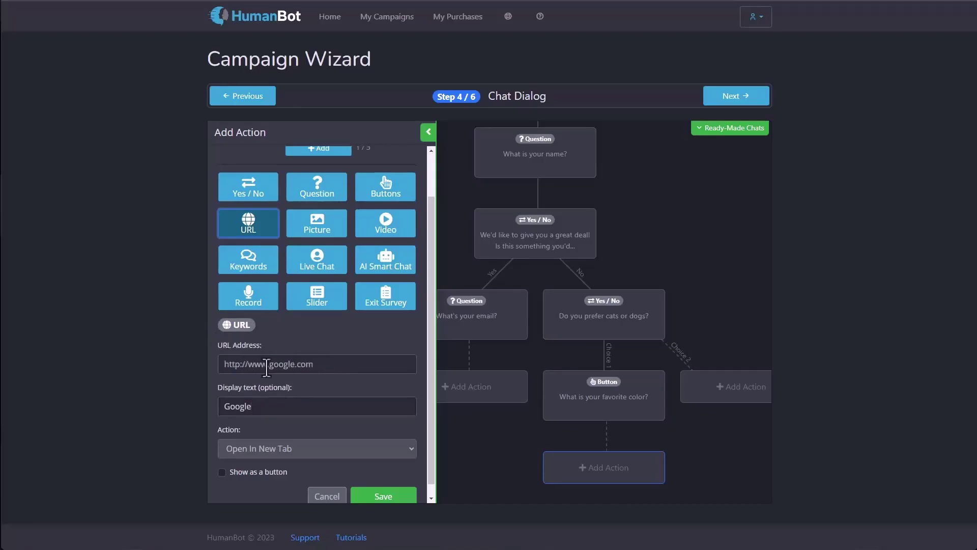
pyautogui.scroll(-1, 280, 397)
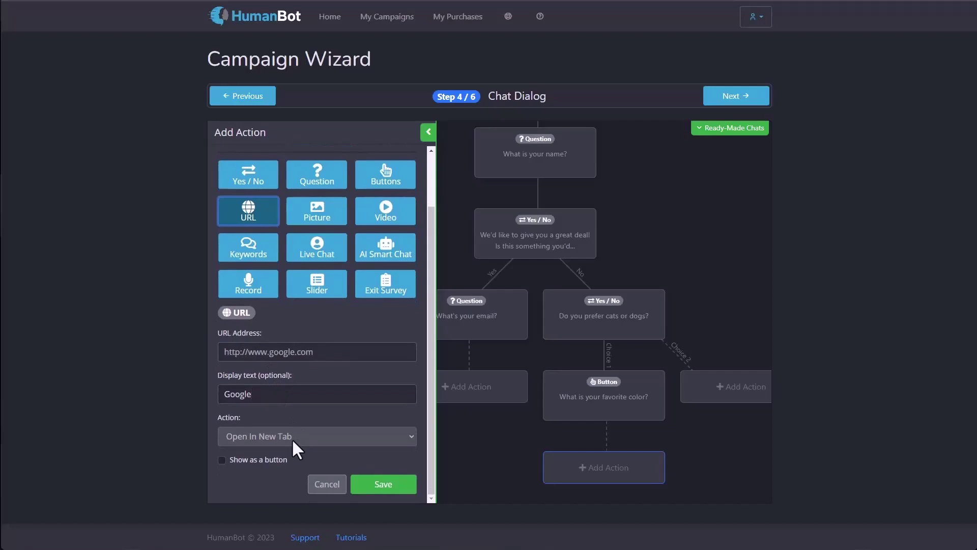
pyautogui.click(295, 437)
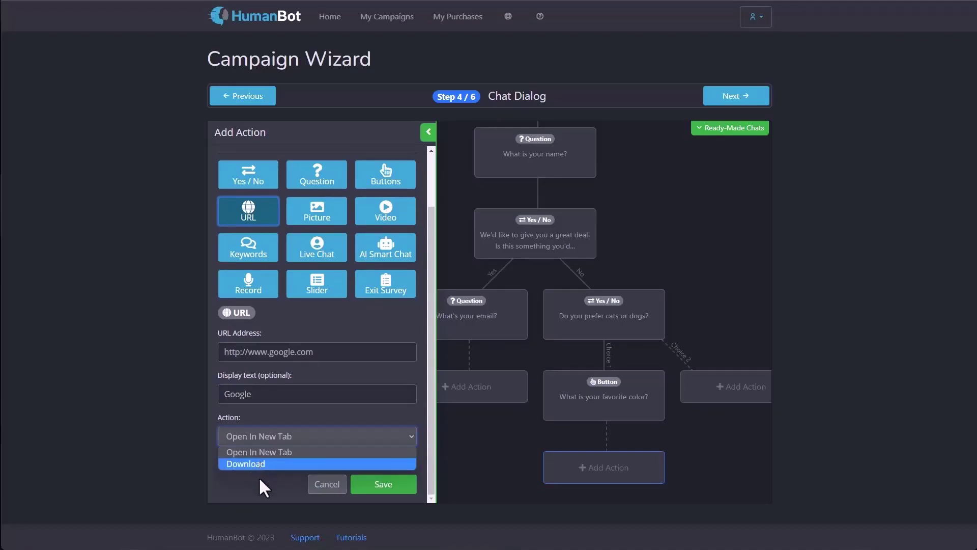
pyautogui.click(278, 481)
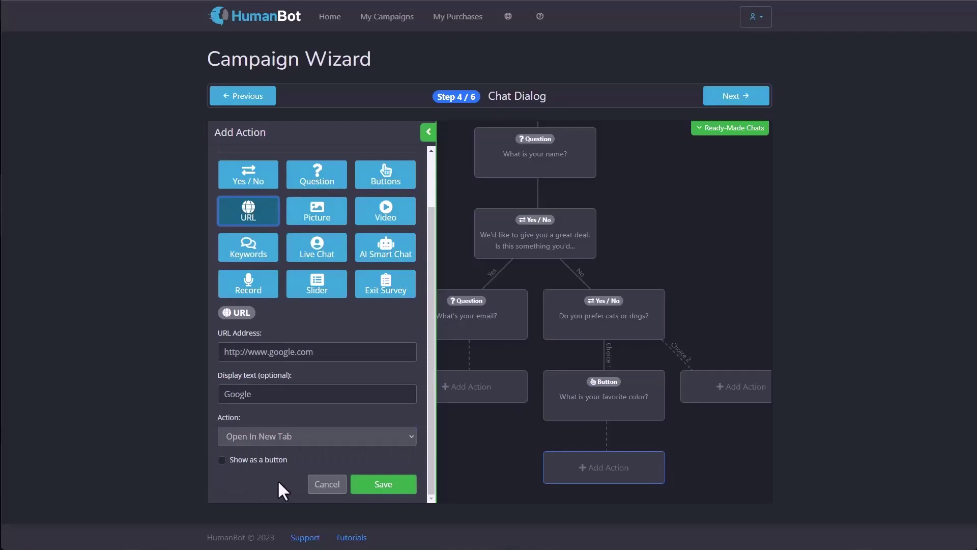
pyautogui.click(244, 462)
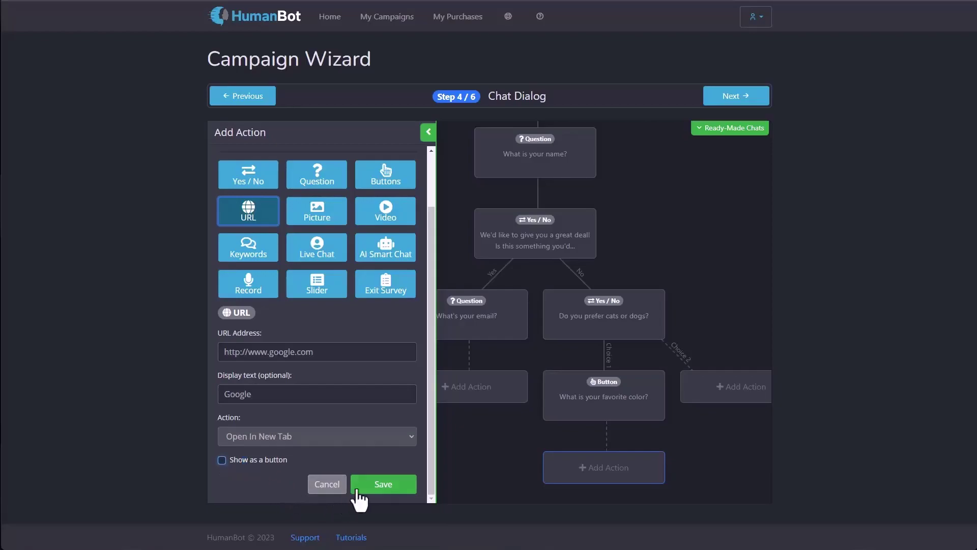
pyautogui.click(381, 486)
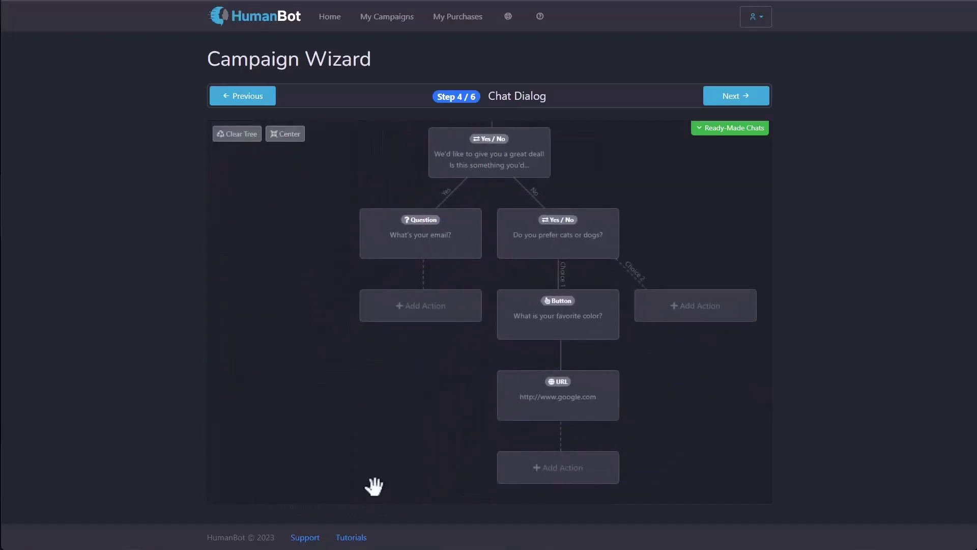
# Step: Add a Picture step reading 'Look at this cat picture!' with kittens.jpg uploaded
pyautogui.click(541, 487)
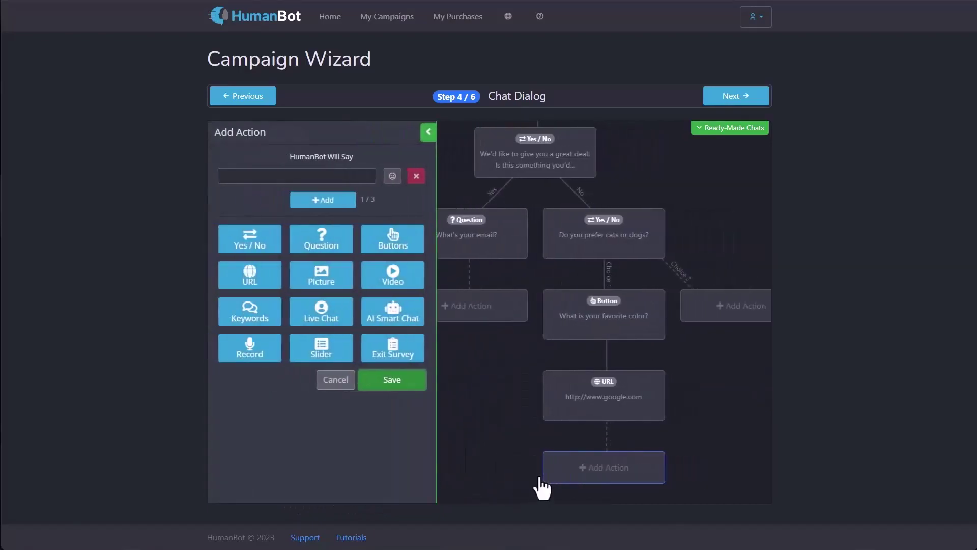
pyautogui.click(322, 287)
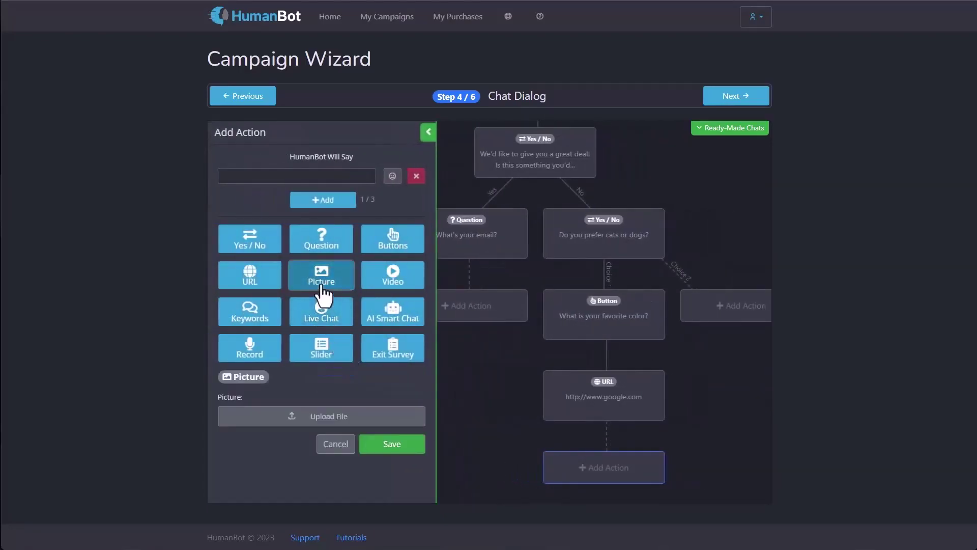
pyautogui.click(226, 176)
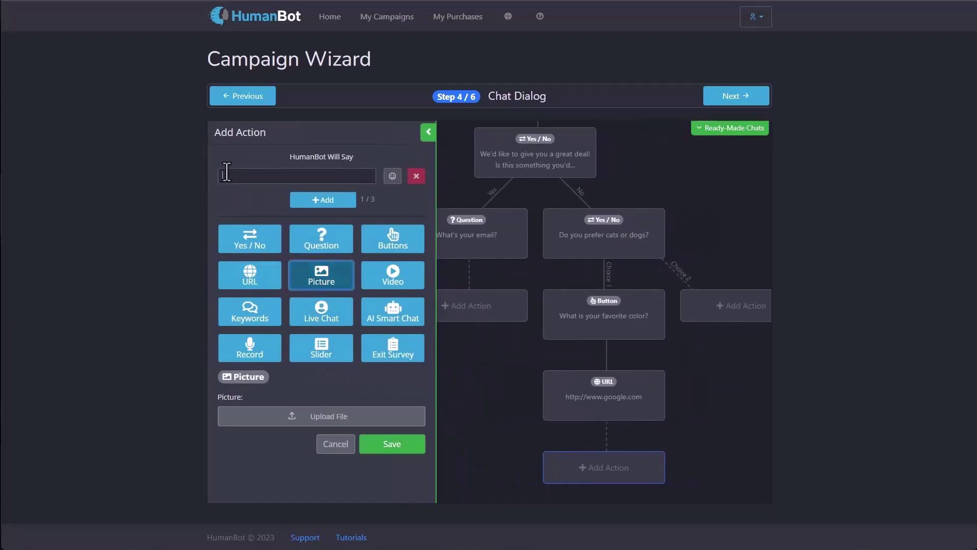
pyautogui.write('Look at this cat picture')
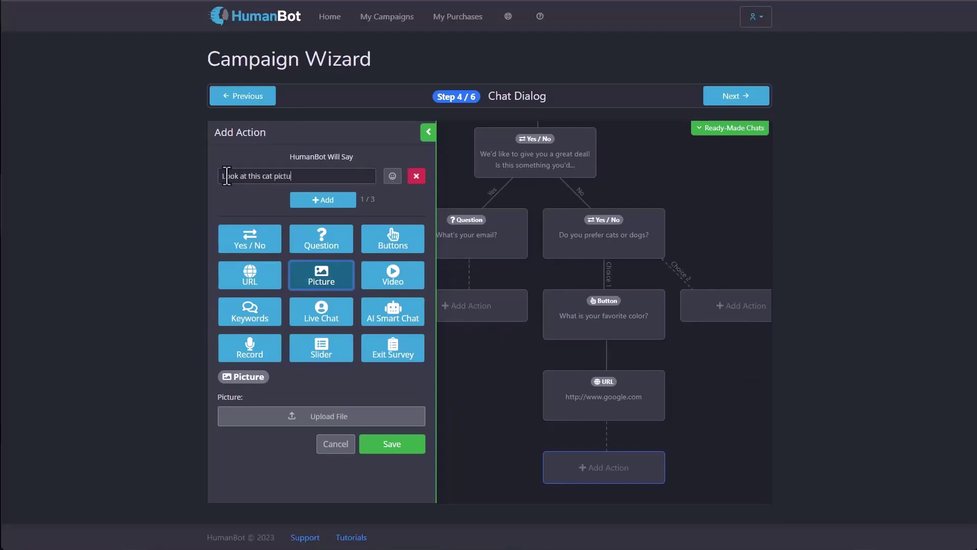
pyautogui.click(311, 415)
pyautogui.doubleClick(356, 65)
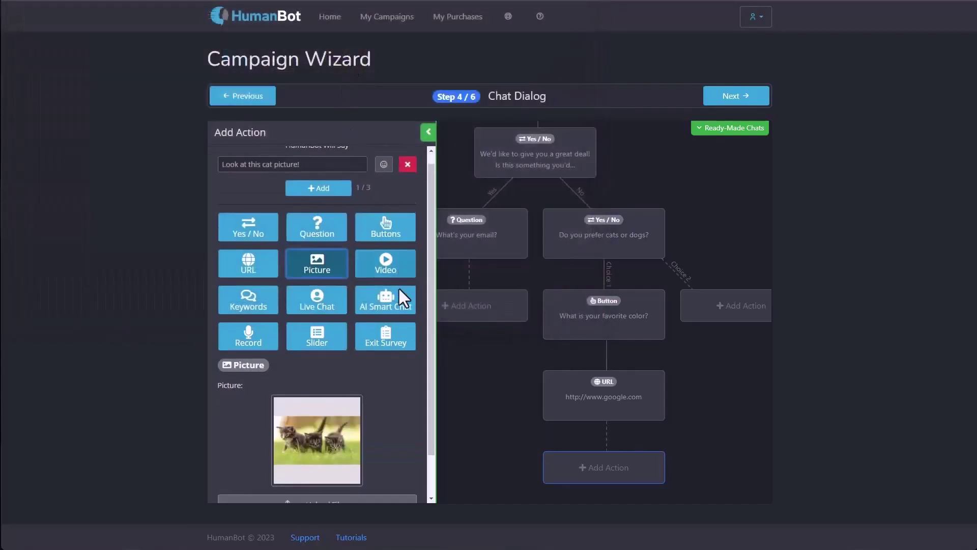
pyautogui.scroll(-1, 399, 288)
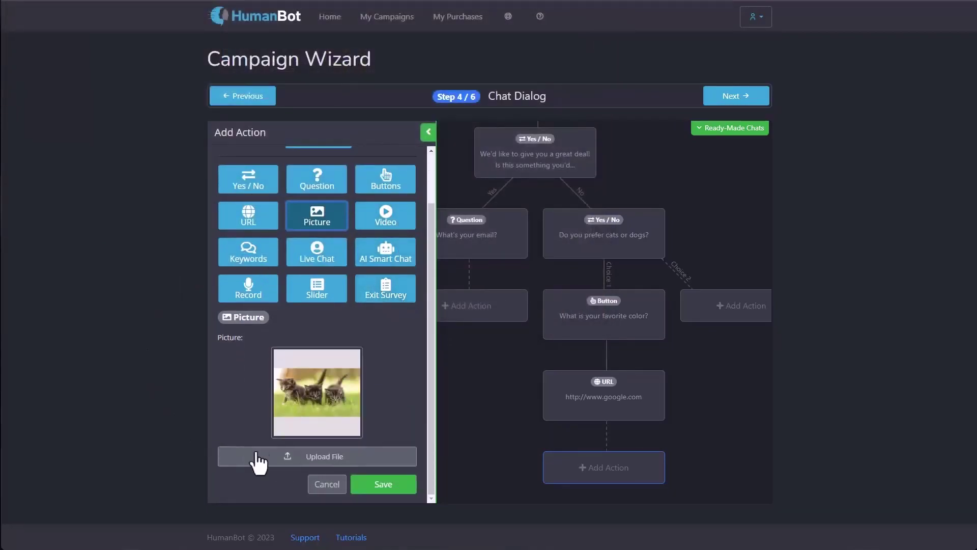
pyautogui.click(298, 456)
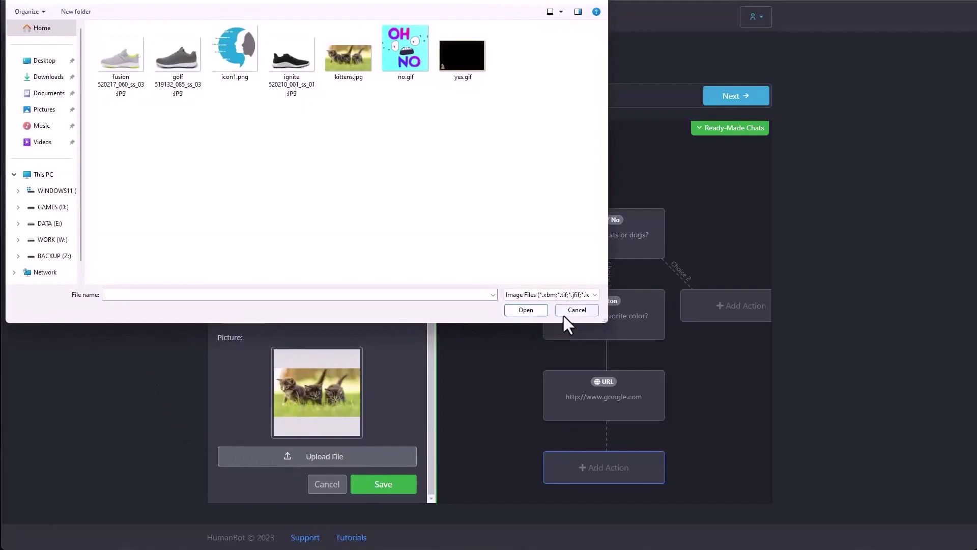
pyautogui.click(576, 309)
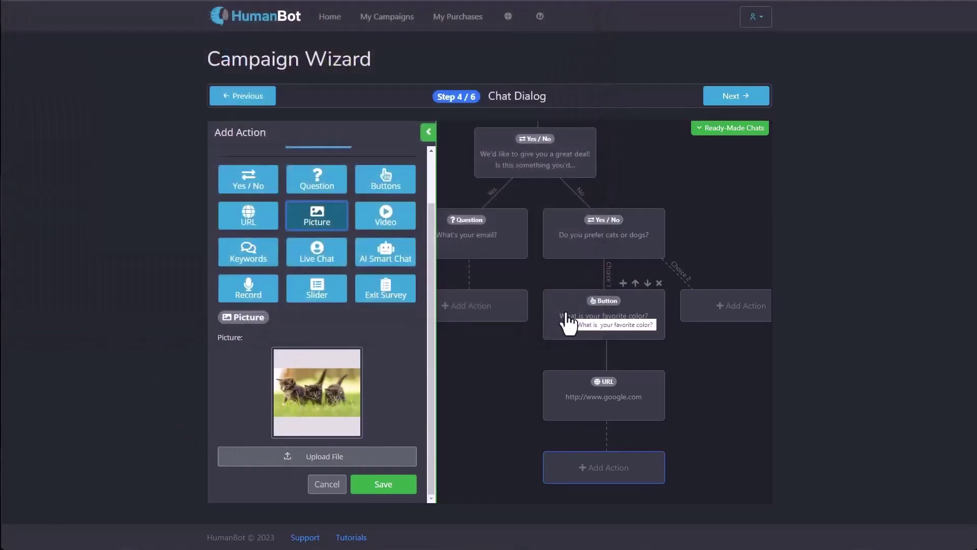
# Step: Save the picture step and start a Video step with the message 'Check out this video!'
pyautogui.click(382, 484)
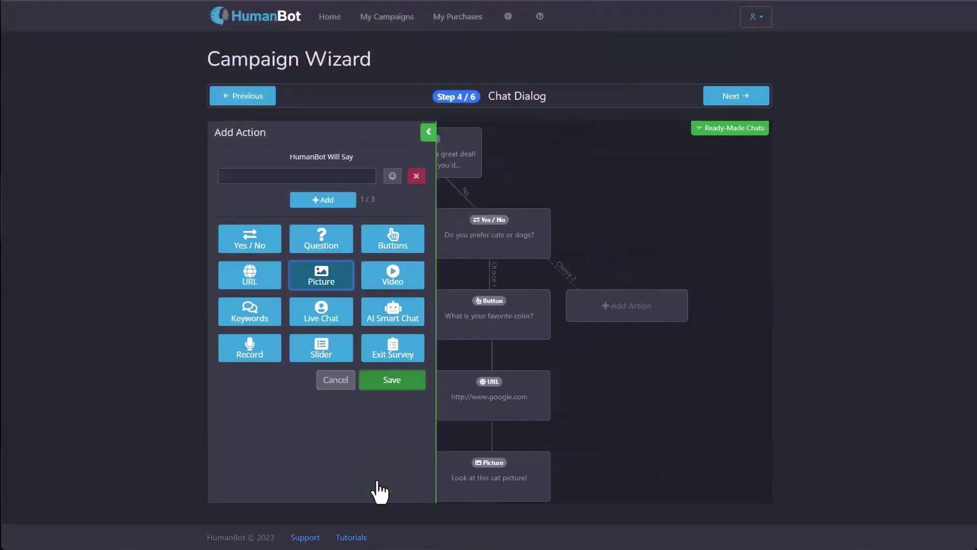
pyautogui.click(544, 466)
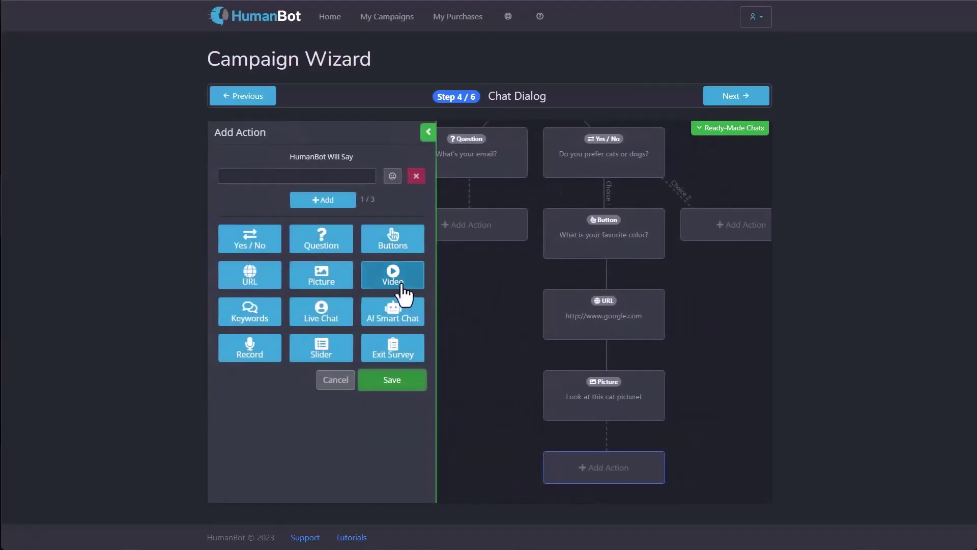
pyautogui.click(404, 293)
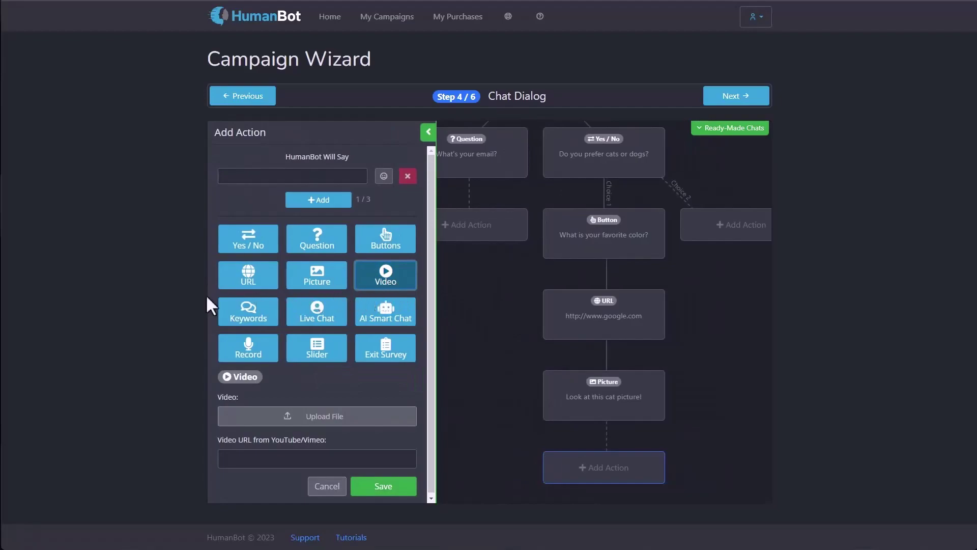
pyautogui.click(278, 178)
pyautogui.write('Ceecki')
pyautogui.press('BackSpace')
pyautogui.press('BackSpace')
pyautogui.write('k out this video!')
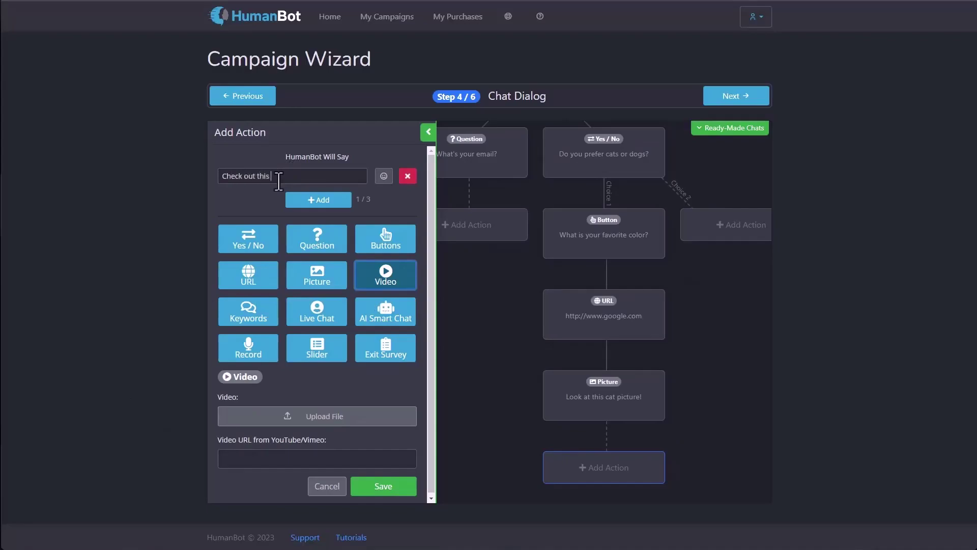
# Step: Upload mp4.mp4 as the clip and save the video step
pyautogui.click(326, 408)
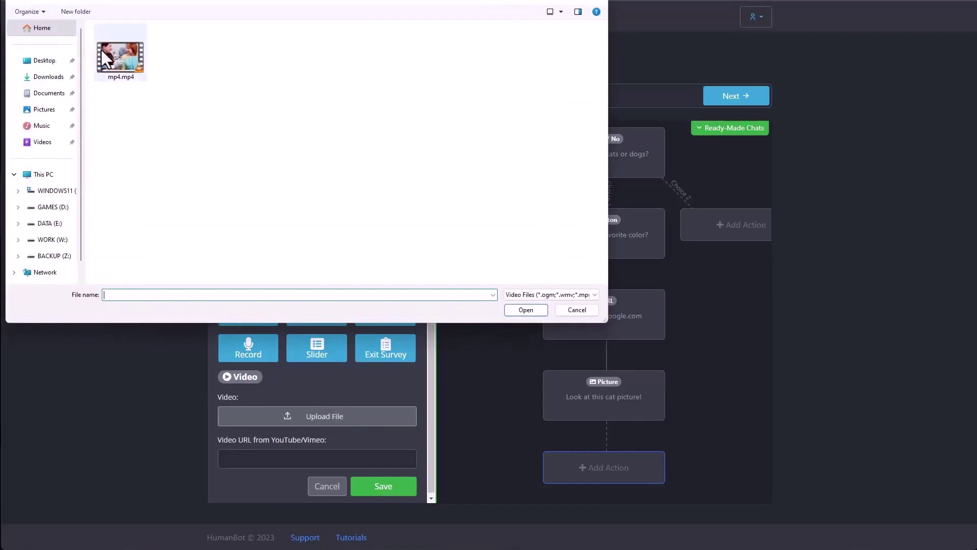
pyautogui.click(594, 308)
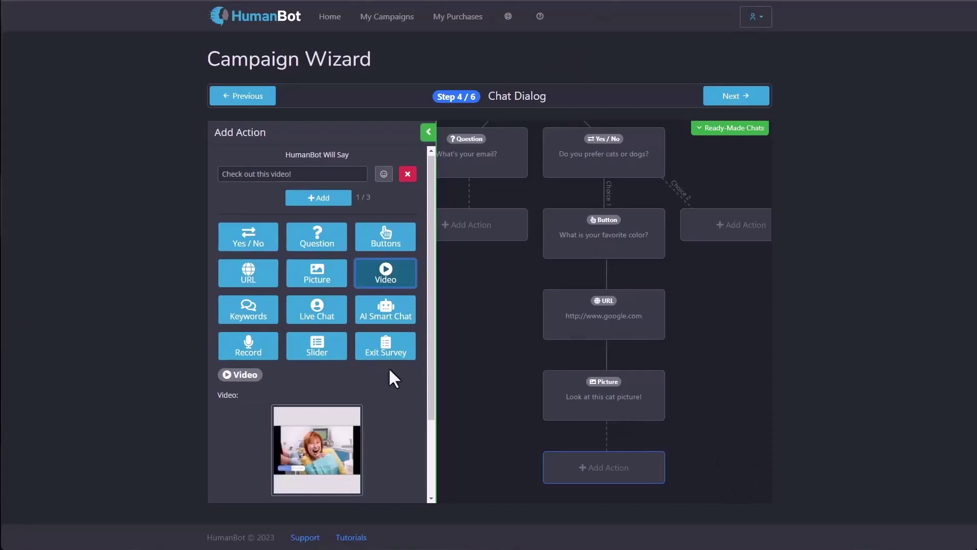
pyautogui.scroll(-2, 388, 367)
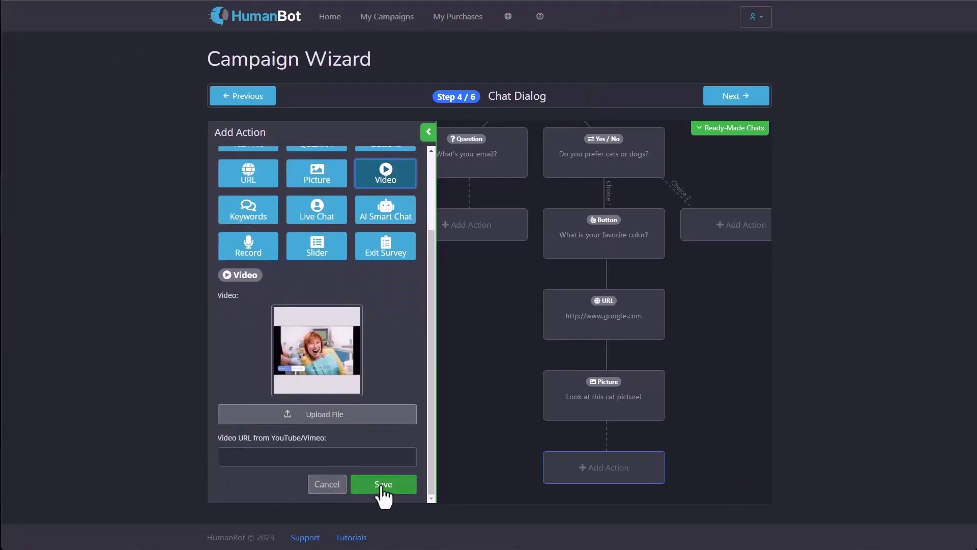
pyautogui.click(383, 490)
pyautogui.click(589, 478)
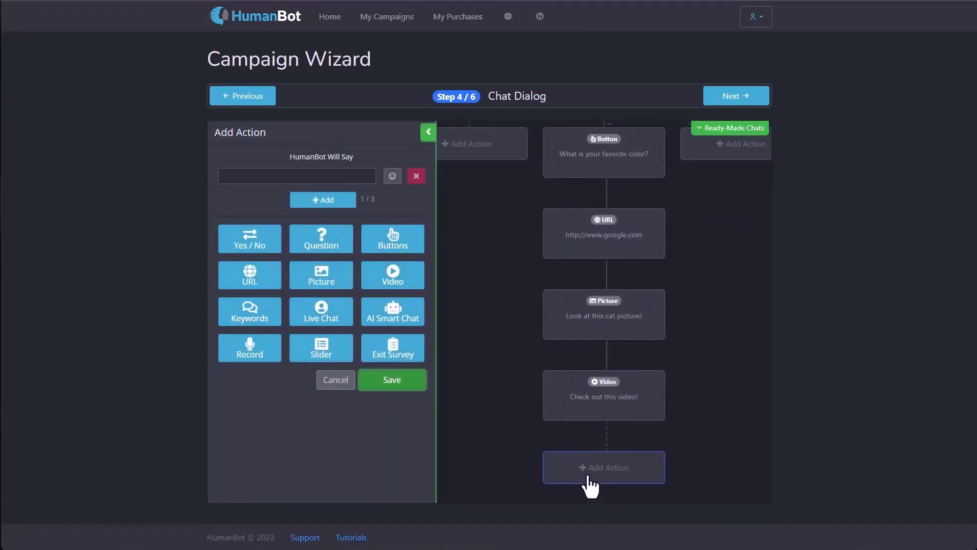
# Step: Start a Keywords step answering 'schedule, when, what time' with 'Monday at 7pm'
pyautogui.click(255, 321)
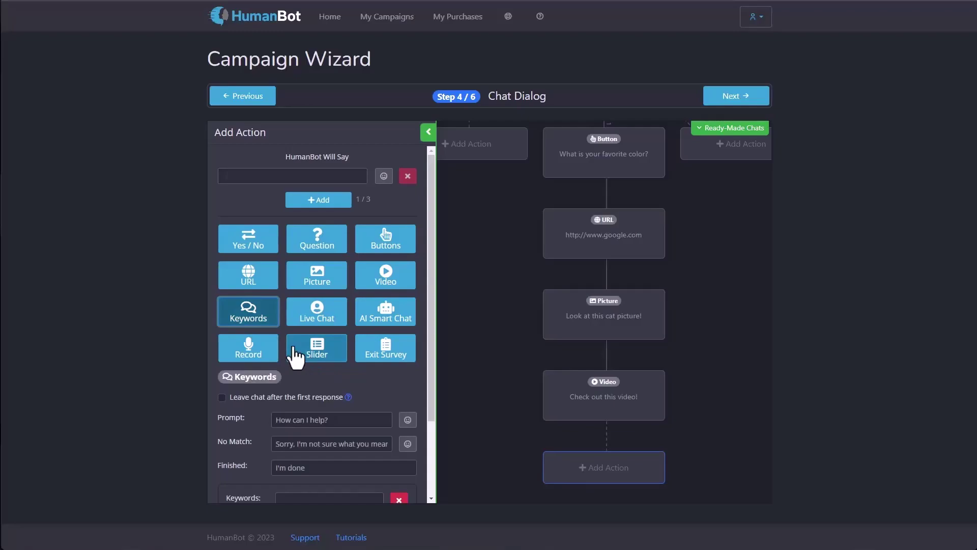
pyautogui.scroll(-2, 295, 356)
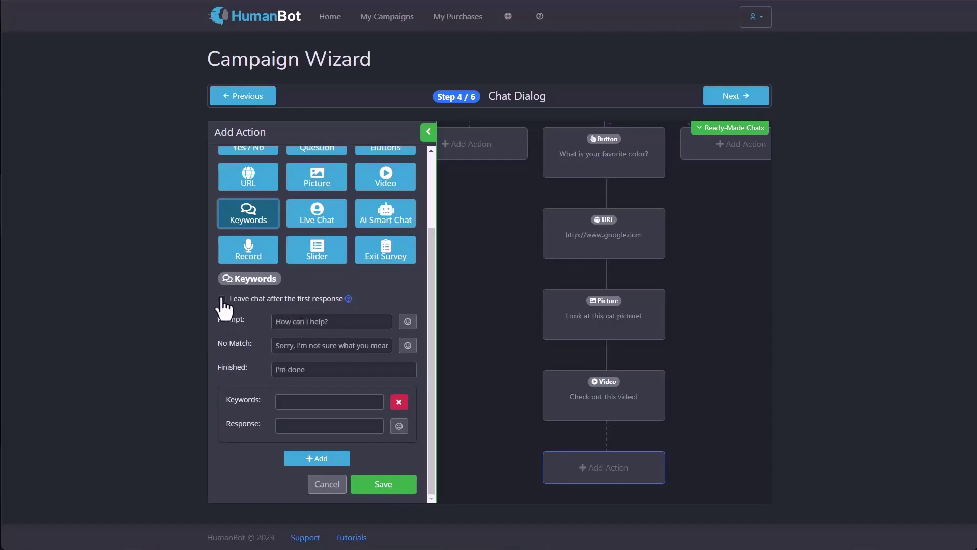
pyautogui.click(338, 399)
pyautogui.write('schedule')
pyautogui.write(',when,what time')
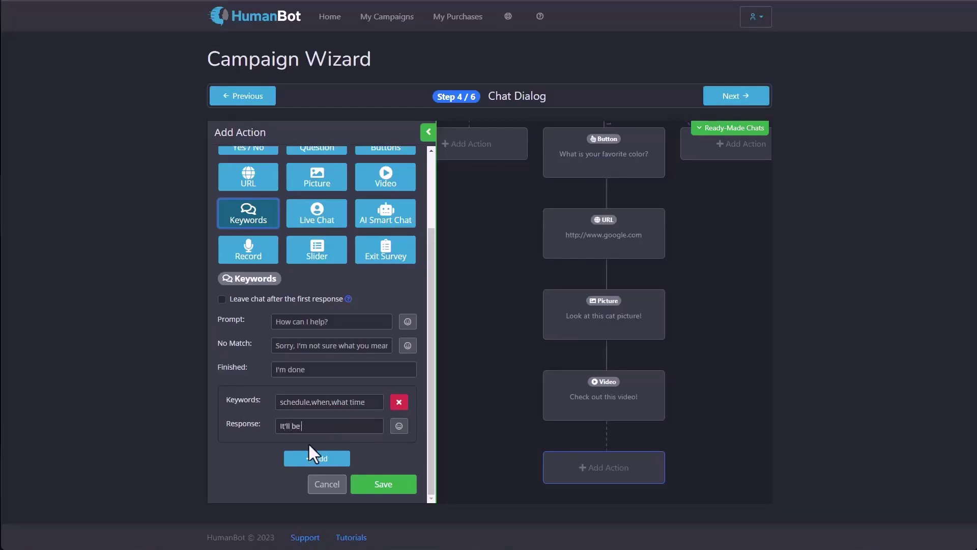
pyautogui.write('onday at 7pm')
# Step: Add a second pair answering 'how much, cost, money' with 'It will cost $25 to register', then save
pyautogui.click(336, 461)
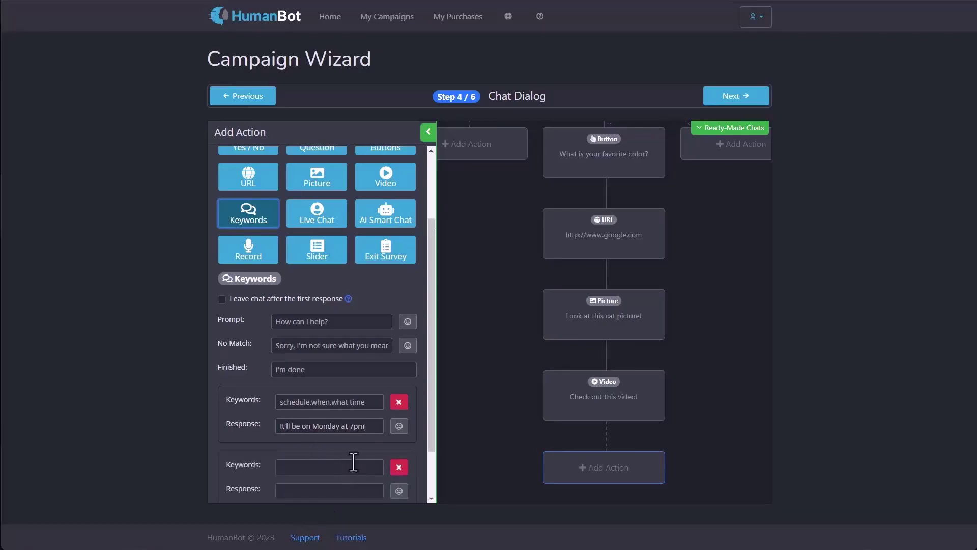
pyautogui.scroll(-1, 414, 460)
pyautogui.click(294, 416)
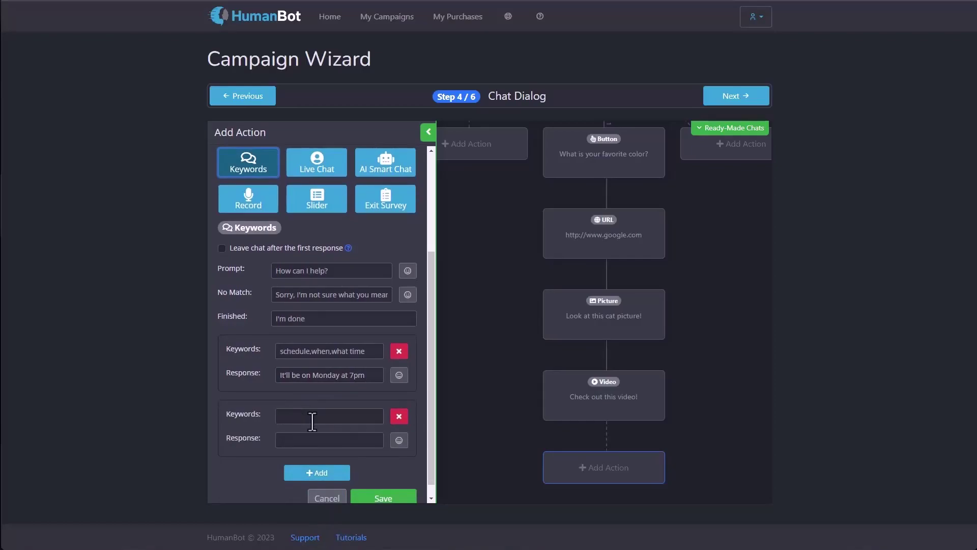
pyautogui.write('how much, co')
pyautogui.write('st, money')
pyautogui.write('It will cost ')
pyautogui.write('$25 to re')
pyautogui.write('gister')
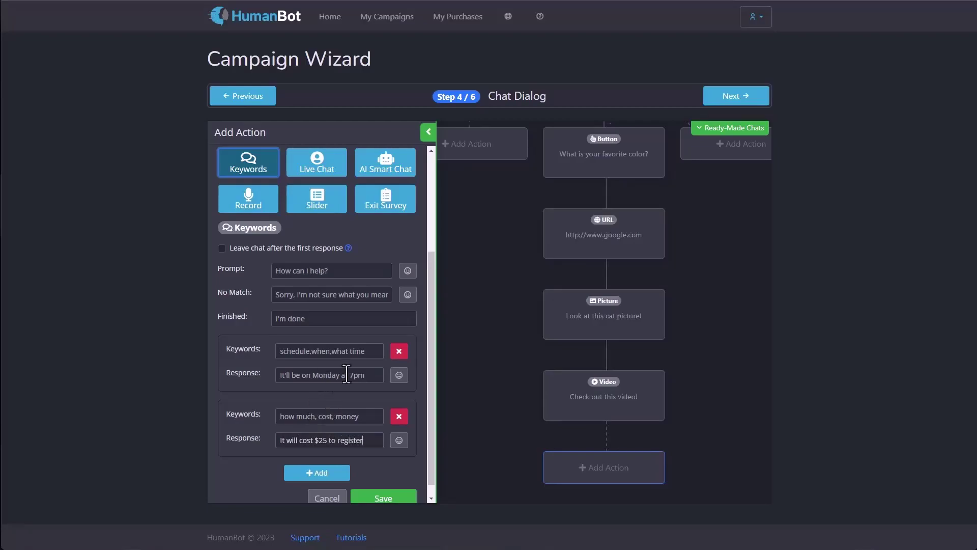
pyautogui.moveTo(372, 351); pyautogui.dragTo(282, 351)
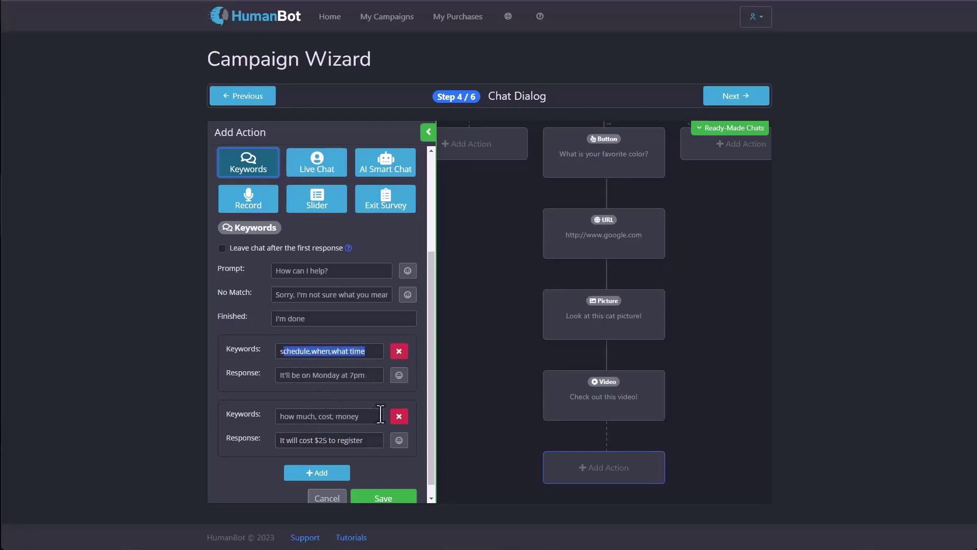
pyautogui.moveTo(380, 413); pyautogui.dragTo(241, 411)
pyautogui.moveTo(365, 376); pyautogui.dragTo(224, 372)
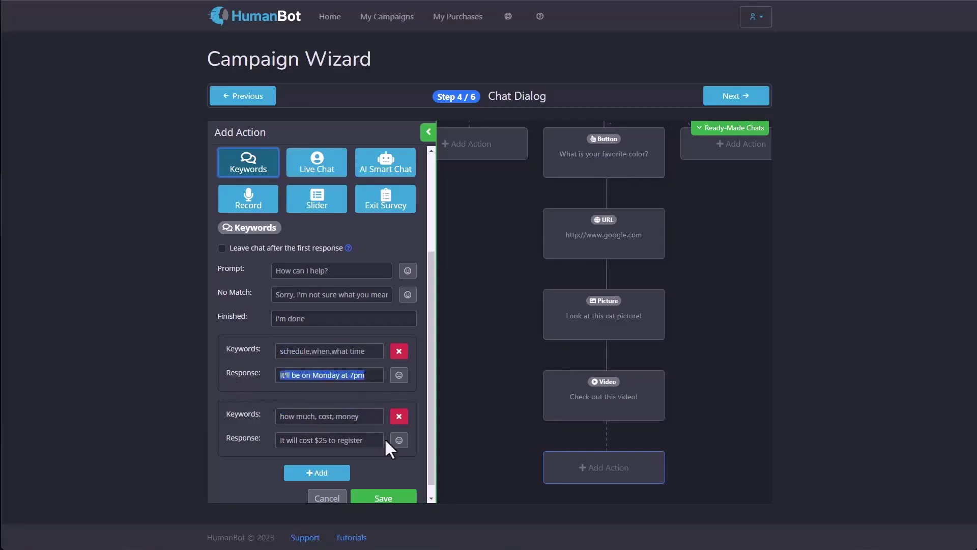
pyautogui.moveTo(384, 440); pyautogui.dragTo(213, 439)
pyautogui.click(368, 439)
pyautogui.scroll(-1, 368, 434)
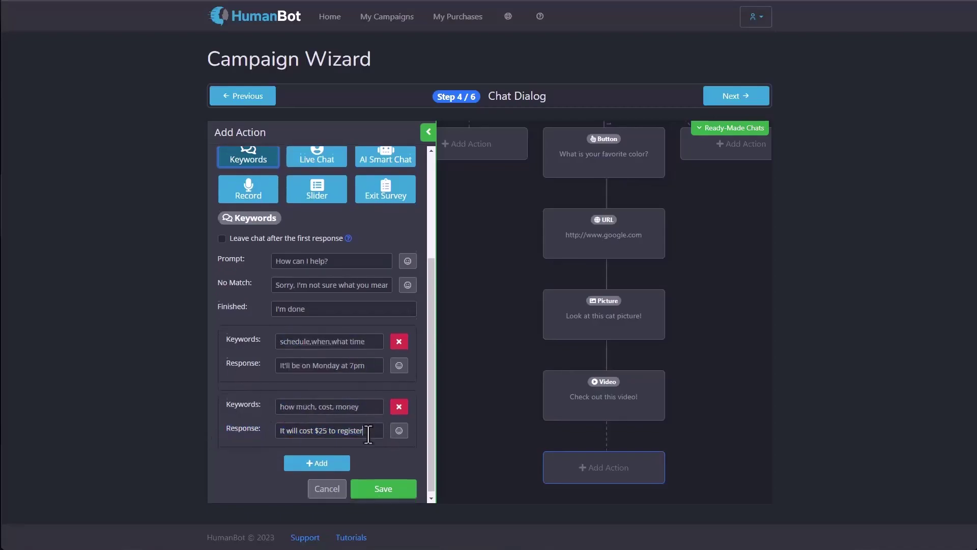
pyautogui.click(384, 486)
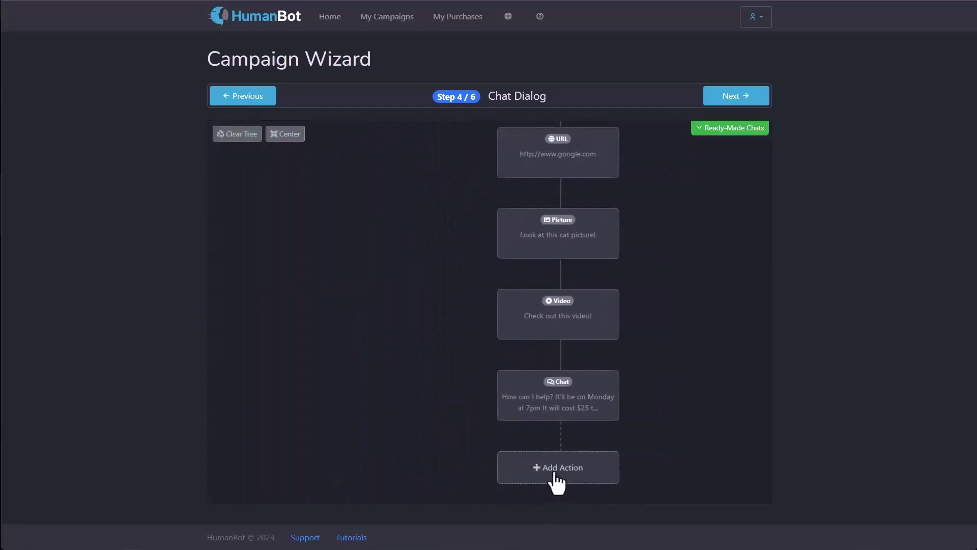
# Step: Add an AI Smart Chat step answering keywords email and support with the support e-mail address
pyautogui.click(557, 478)
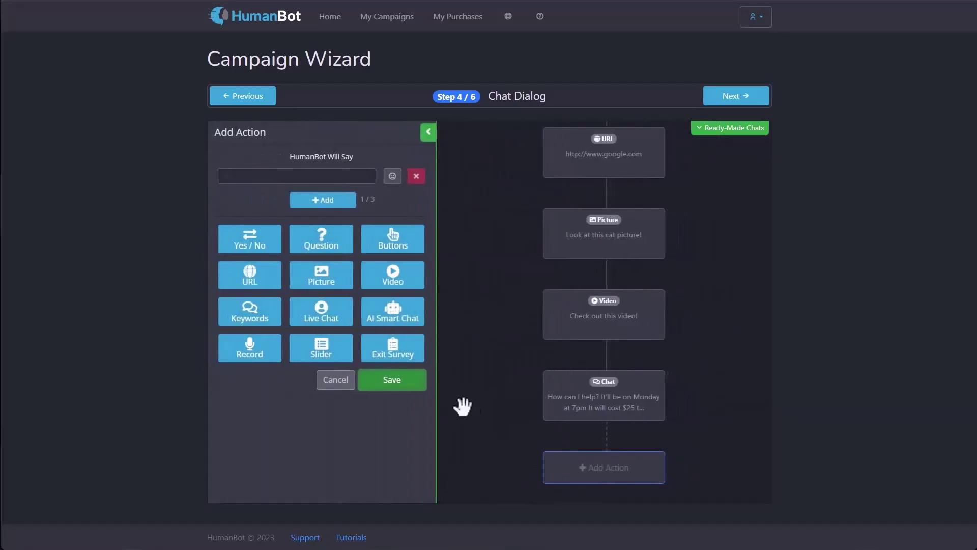
pyautogui.click(393, 317)
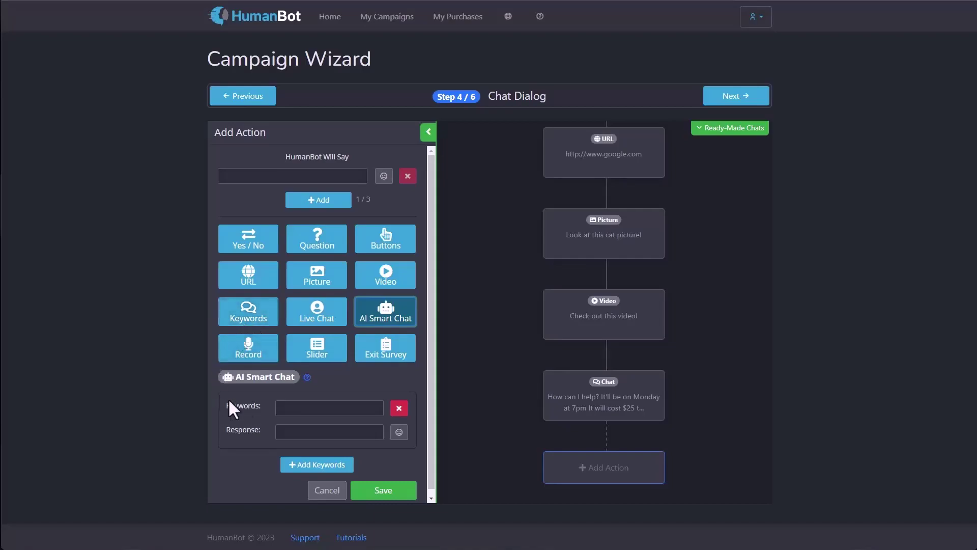
pyautogui.click(298, 408)
pyautogui.click(335, 414)
pyautogui.write(', support')
pyautogui.press('Tab')
pyautogui.write('You ca')
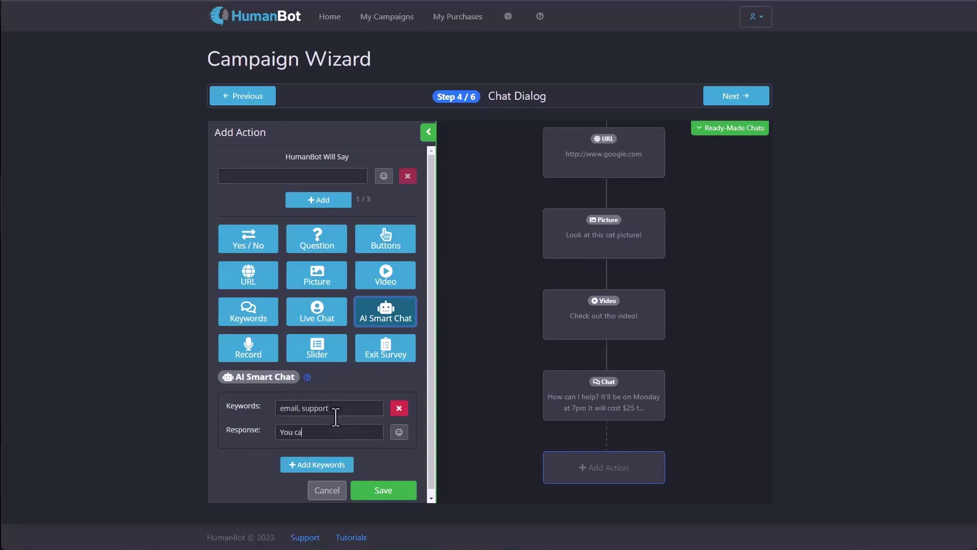
pyautogui.write('n email us a support@site.com')
pyautogui.click(374, 494)
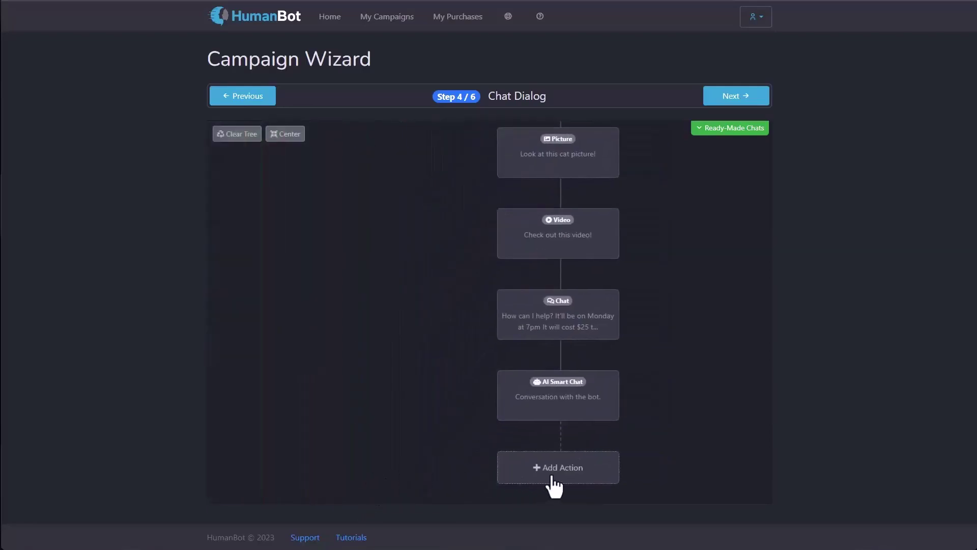
# Step: Add a new action below the AI Smart Chat node, trying Live Chat and Record before settling on Slider
pyautogui.click(554, 483)
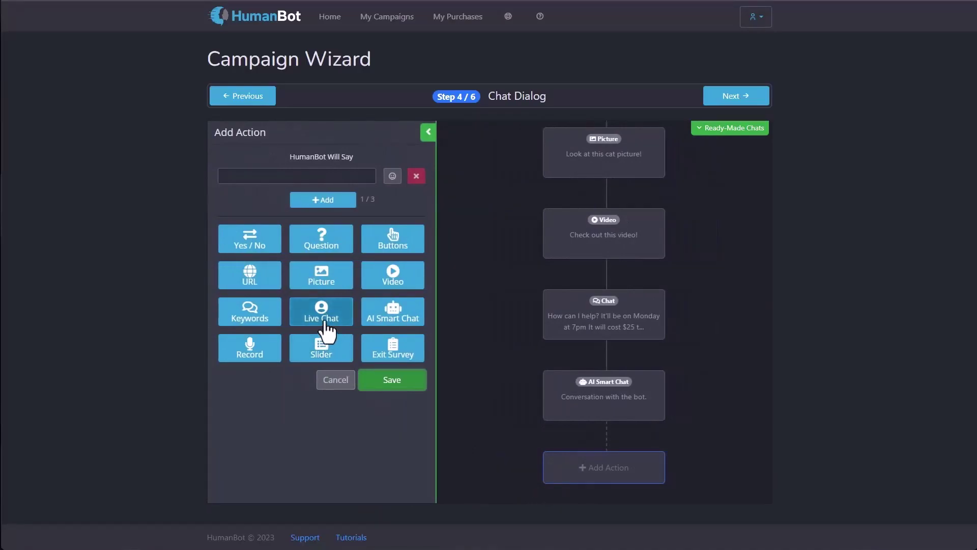
pyautogui.click(324, 325)
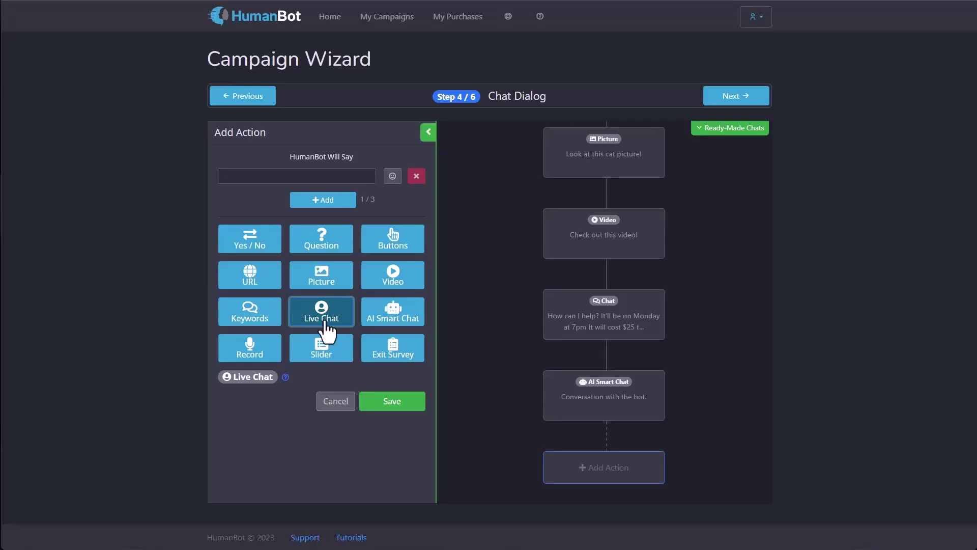
pyautogui.click(251, 358)
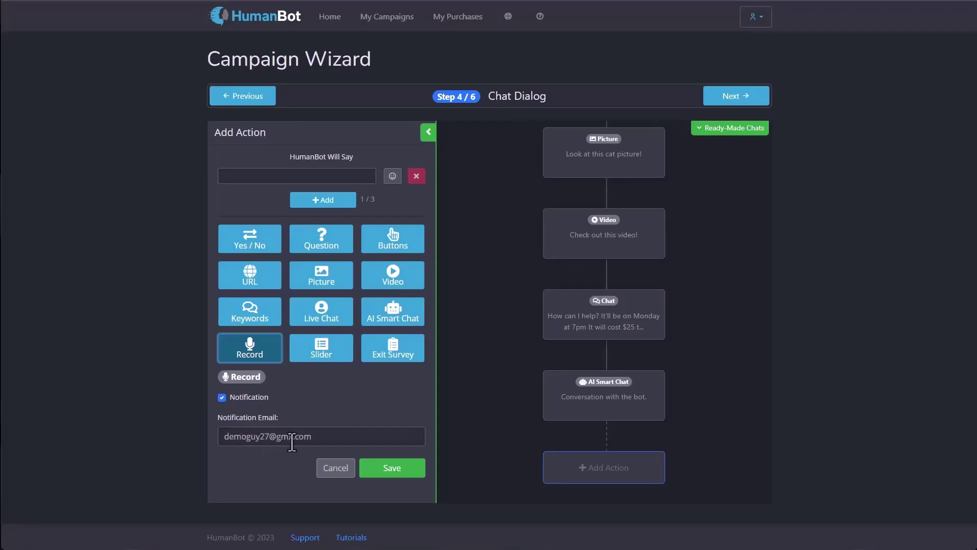
pyautogui.click(323, 356)
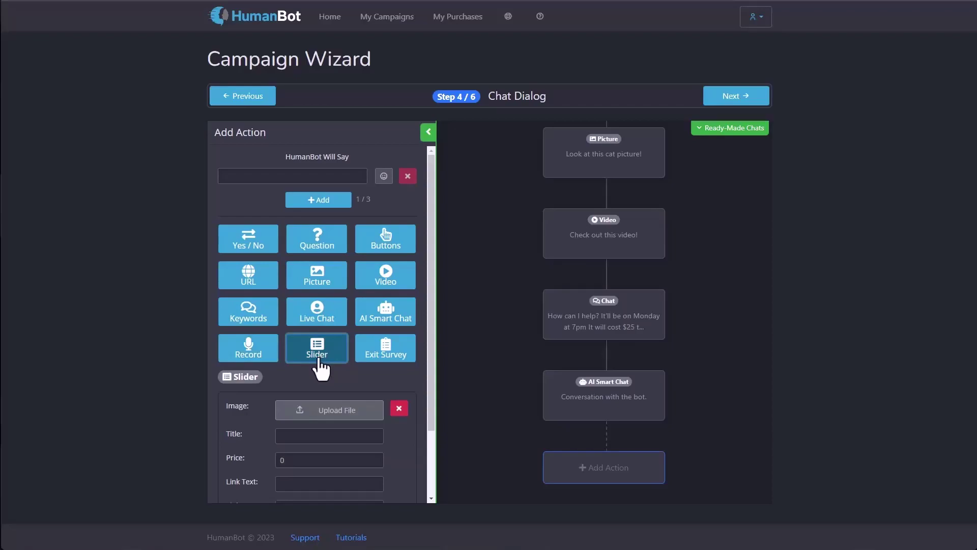
pyautogui.scroll(-2, 320, 366)
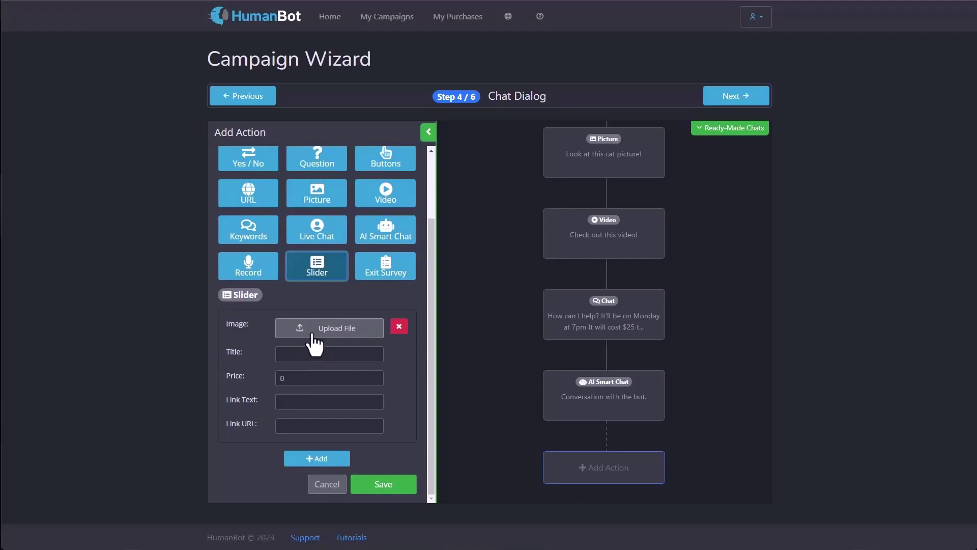
pyautogui.click(313, 332)
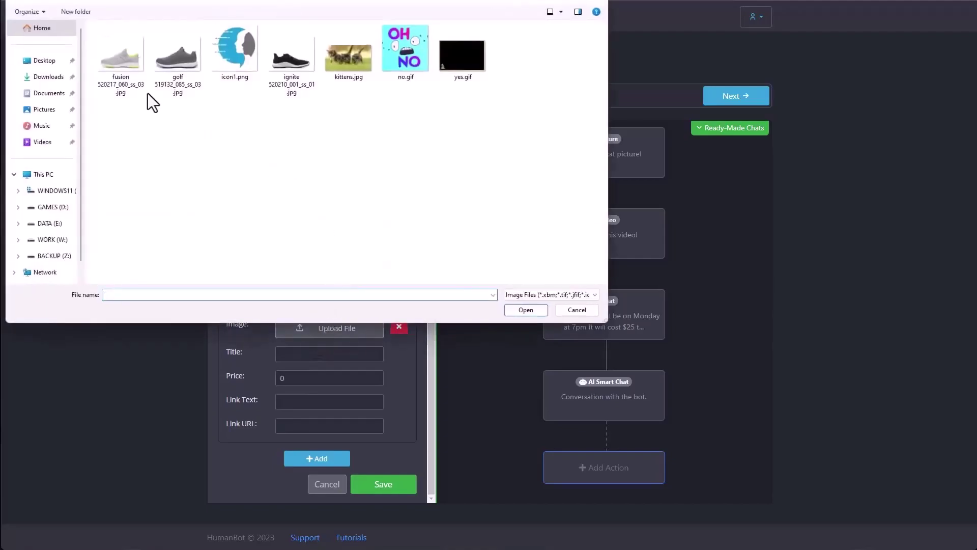
pyautogui.doubleClick(108, 64)
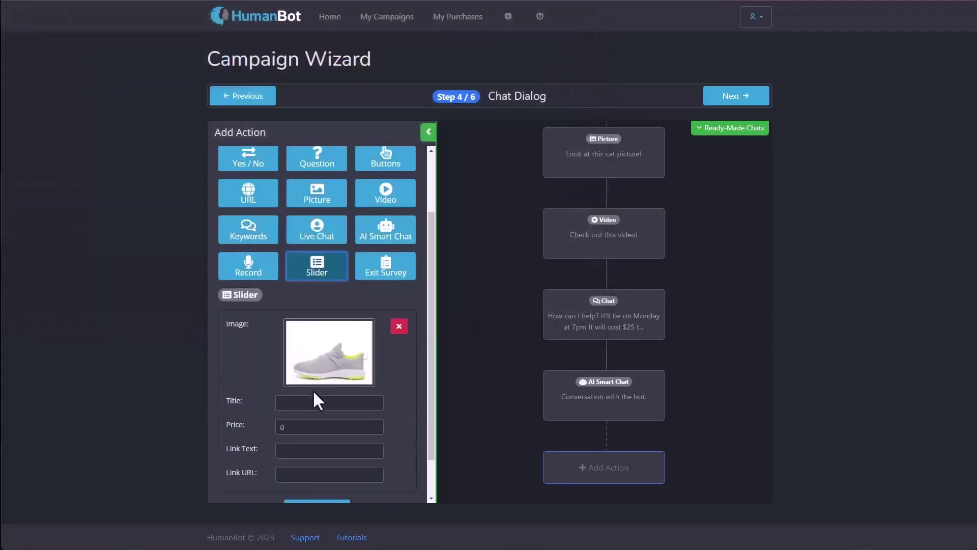
pyautogui.click(306, 403)
pyautogui.write('Product 1')
pyautogui.press('Tab')
pyautogui.write('$25')
pyautogui.write('Buy')
pyautogui.press('Tab')
pyautogui.write('htttp')
pyautogui.press('BackSpace')
pyautogui.press('BackSpace')
pyautogui.write('p://www.mysite.com/product1')
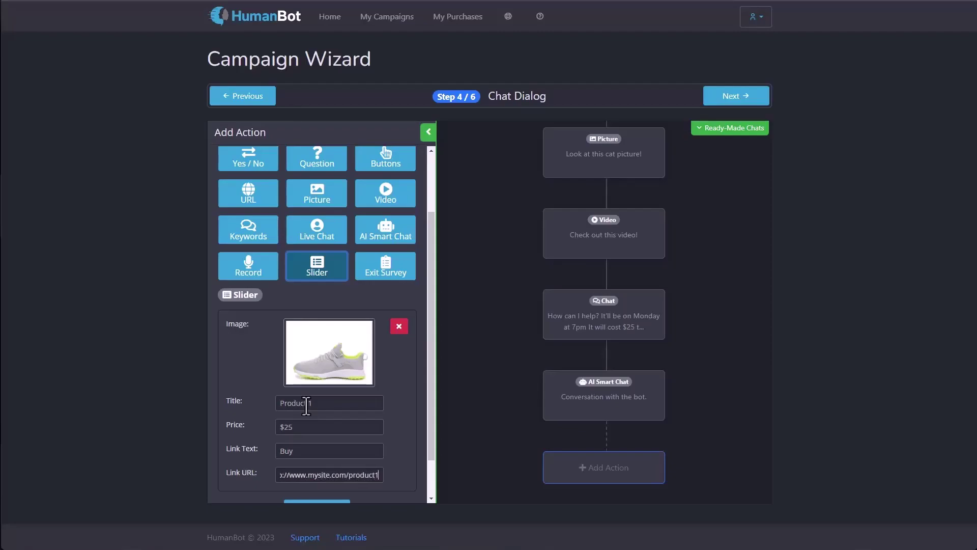
pyautogui.scroll(-1, 305, 400)
pyautogui.click(316, 459)
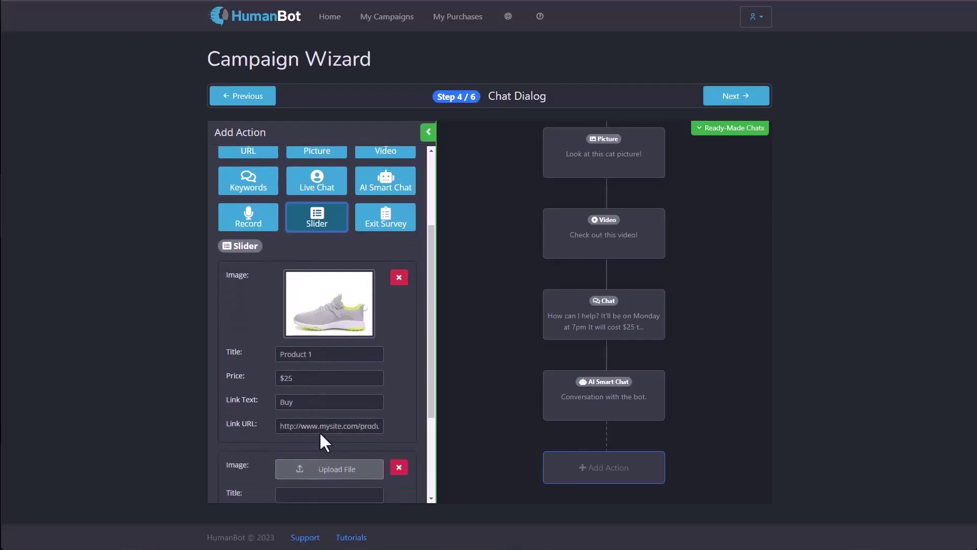
pyautogui.scroll(-1, 304, 356)
pyautogui.click(322, 421)
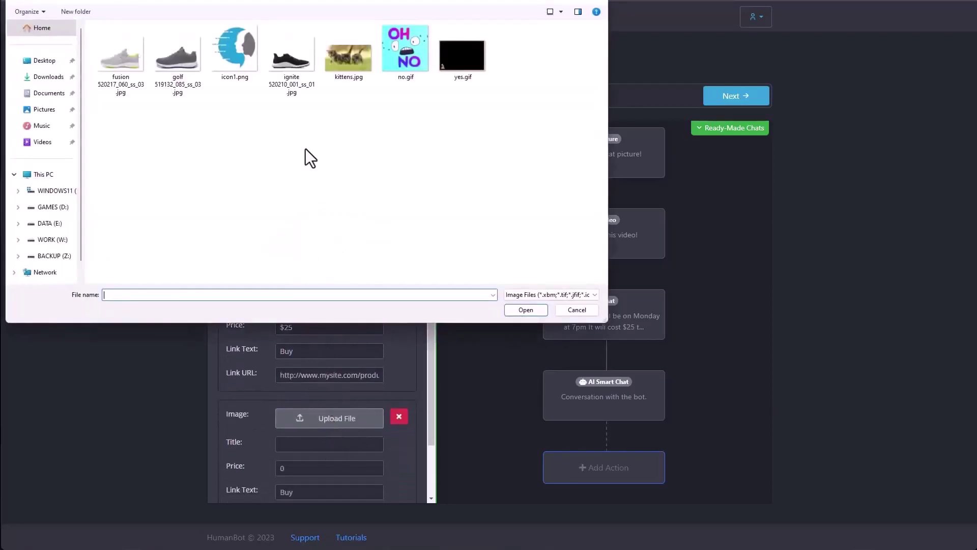
pyautogui.doubleClick(283, 73)
pyautogui.click(331, 489)
pyautogui.write('Product 2')
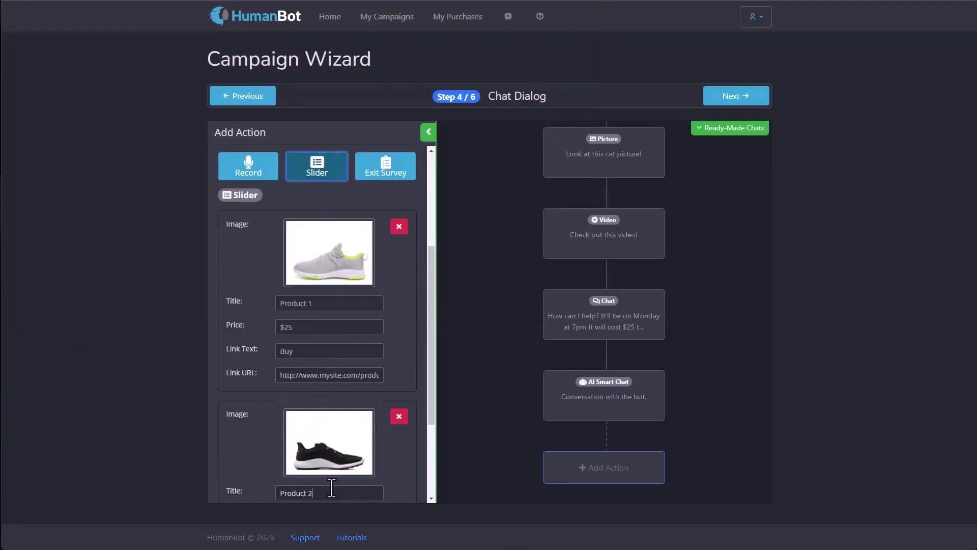
pyautogui.scroll(-3, 356, 484)
pyautogui.click(313, 378)
pyautogui.hotkey('ctrl', 'a')
pyautogui.write('$50')
pyautogui.press('Tab')
pyautogui.press('Tab')
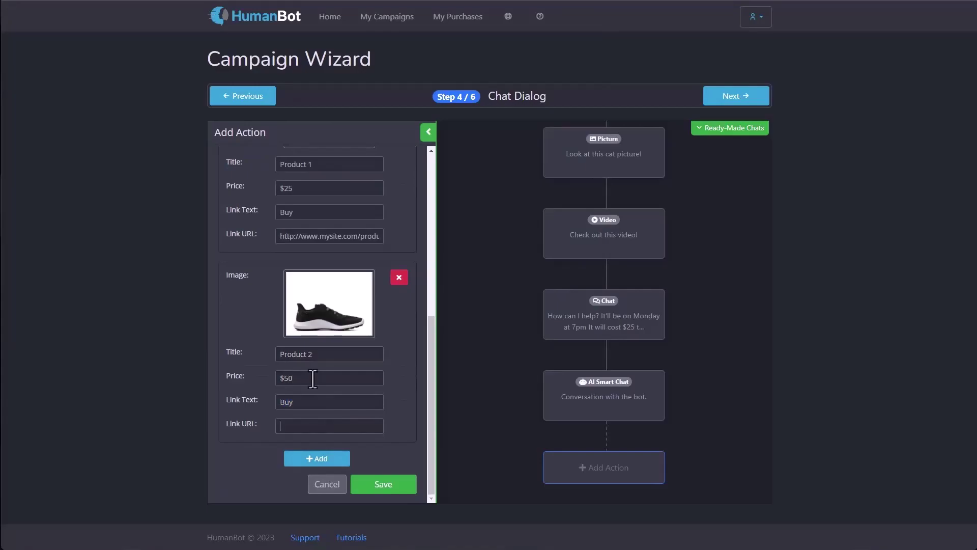
pyautogui.write('http://www.mysite.com/product2')
pyautogui.click(371, 487)
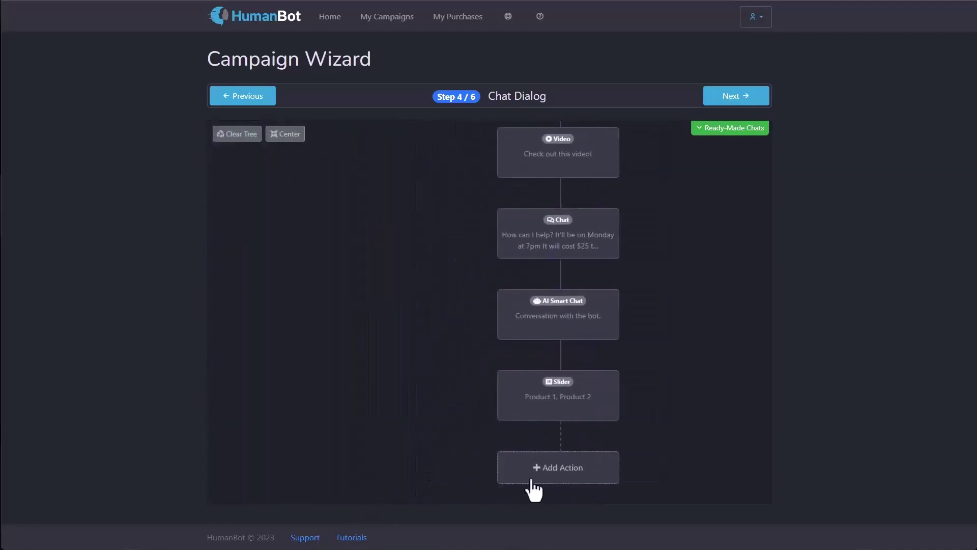
# Step: Add an Exit Survey action at the end of the tree, fill in the support e-mail address, and save
pyautogui.click(532, 481)
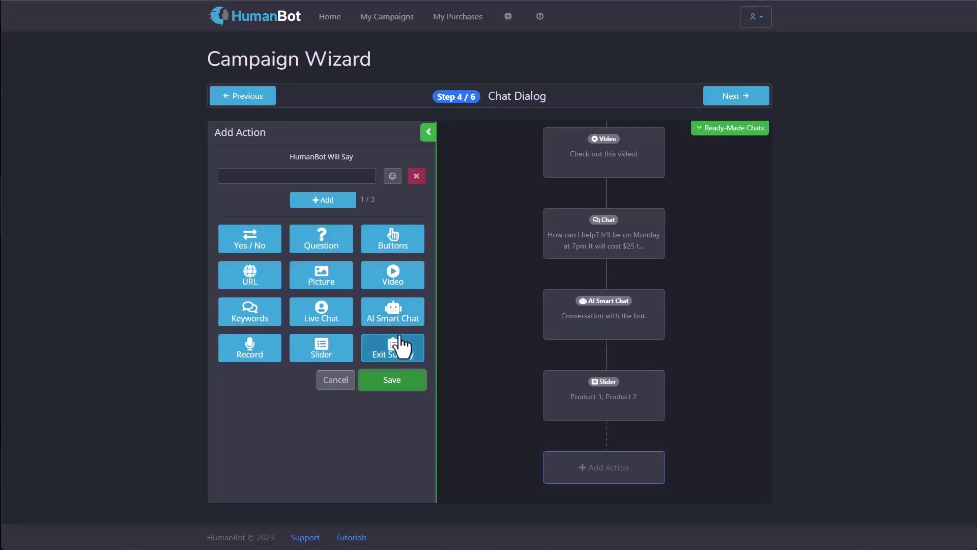
pyautogui.click(400, 346)
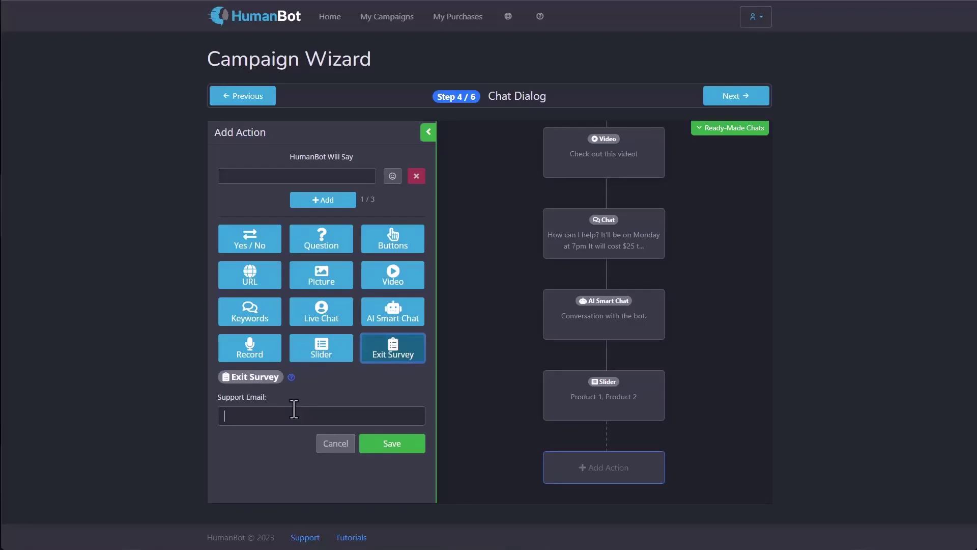
pyautogui.write('support@site.com')
pyautogui.click(379, 454)
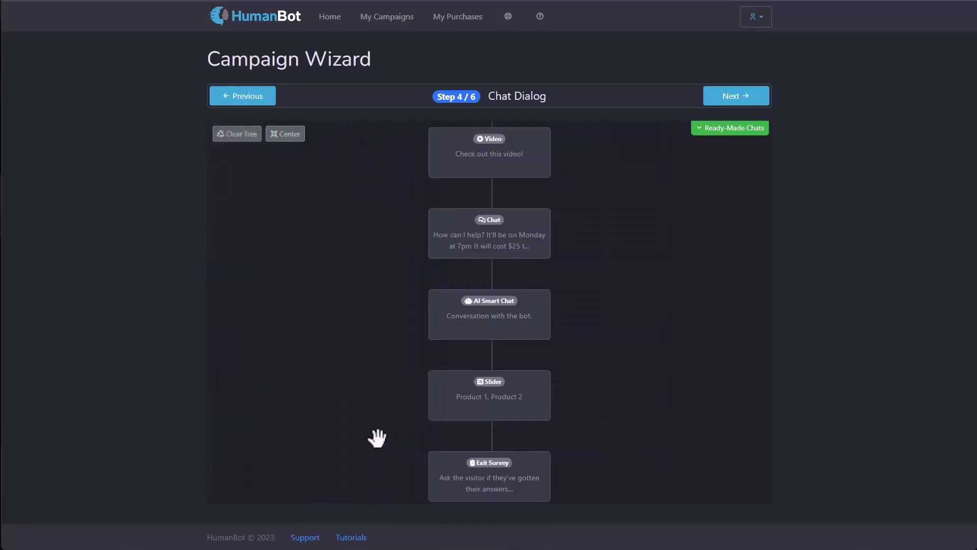
pyautogui.moveTo(371, 438); pyautogui.dragTo(331, 366)
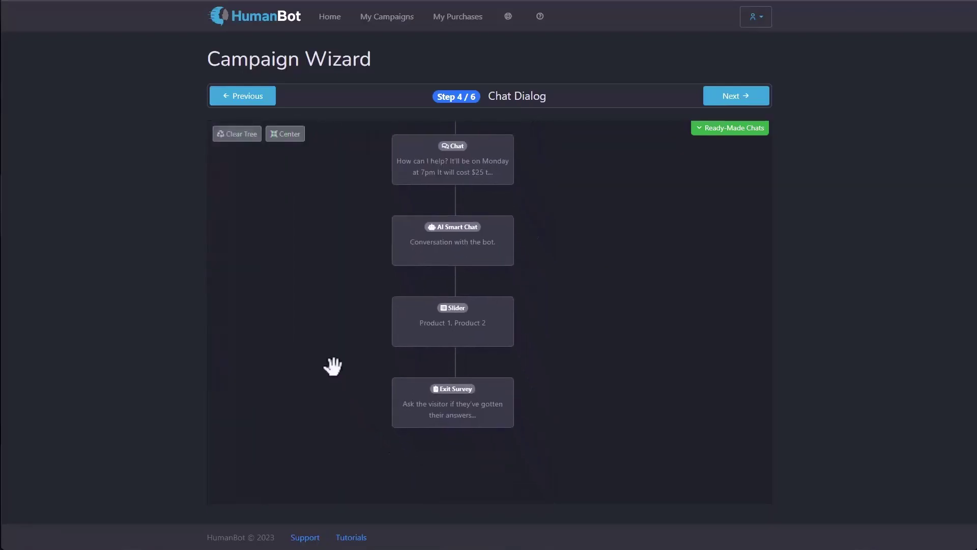
pyautogui.moveTo(429, 420); pyautogui.dragTo(591, 392)
pyautogui.moveTo(332, 429); pyautogui.dragTo(307, 216)
pyautogui.moveTo(382, 451); pyautogui.dragTo(369, 257)
pyautogui.moveTo(352, 358); pyautogui.dragTo(353, 243)
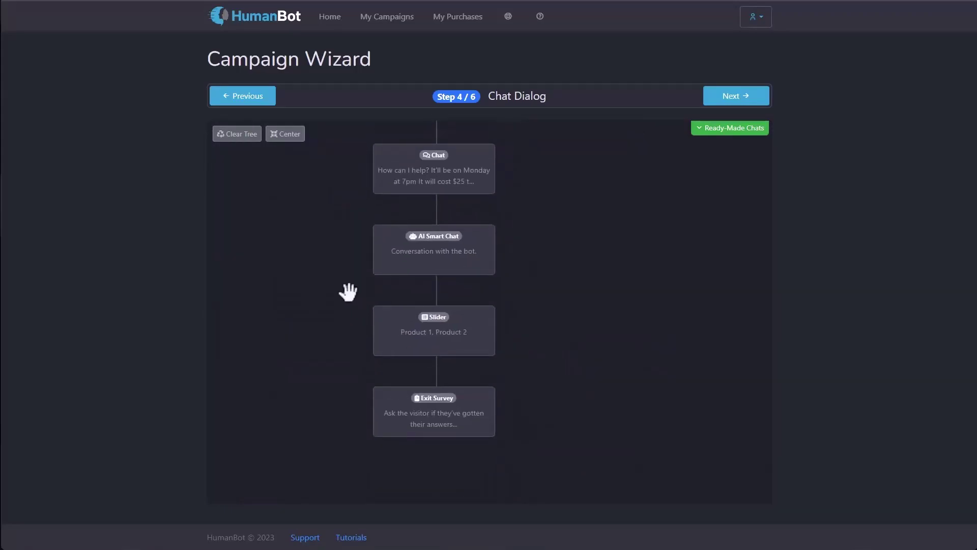
pyautogui.moveTo(299, 255); pyautogui.dragTo(338, 438)
pyautogui.moveTo(331, 295); pyautogui.dragTo(344, 419)
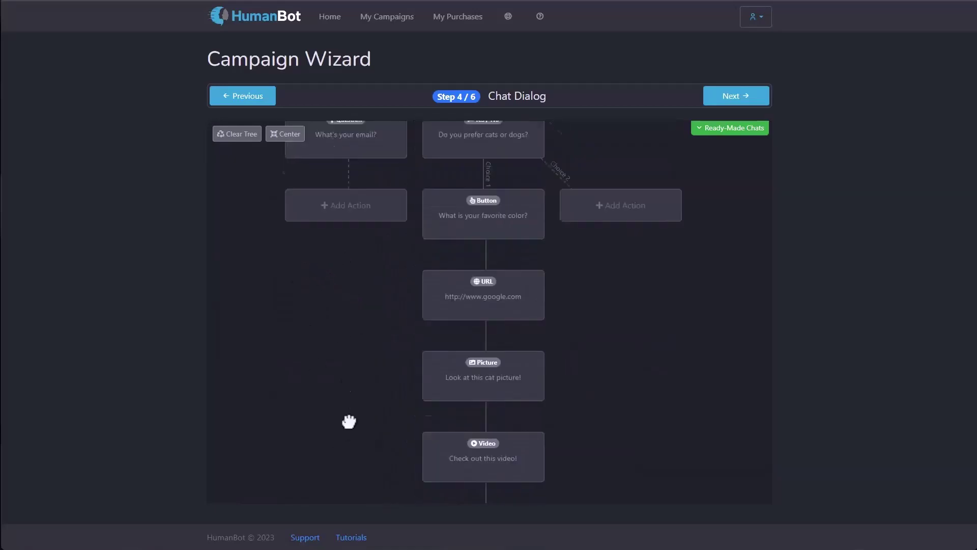
pyautogui.moveTo(336, 242); pyautogui.dragTo(332, 398)
pyautogui.moveTo(275, 283); pyautogui.dragTo(283, 399)
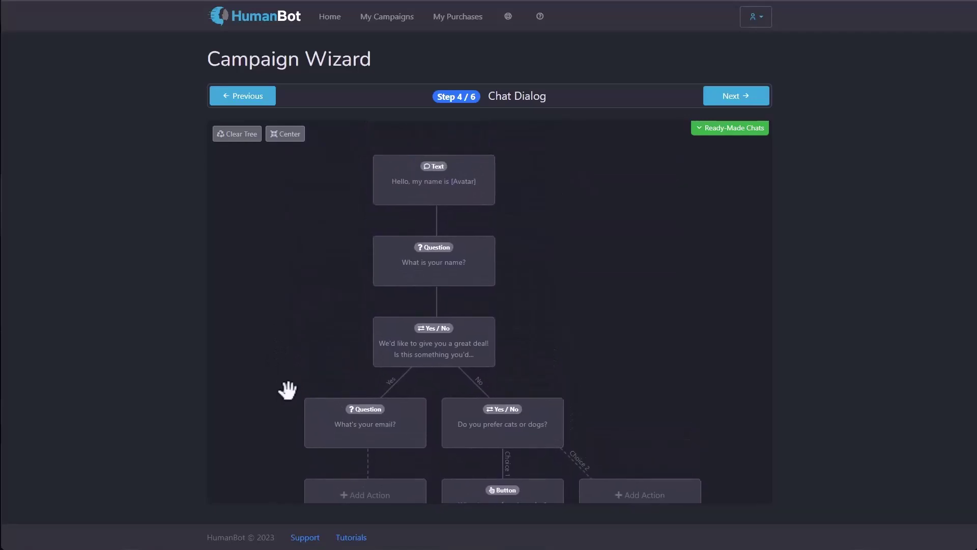
pyautogui.moveTo(505, 332); pyautogui.dragTo(584, 364)
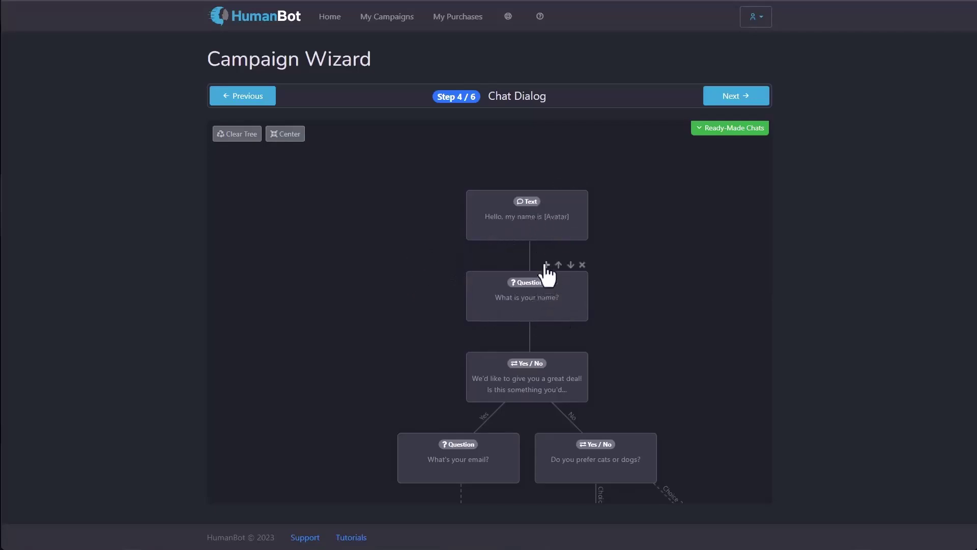
# Step: Insert a 'test' Text node between the greeting and name question, then delete it
pyautogui.click(546, 265)
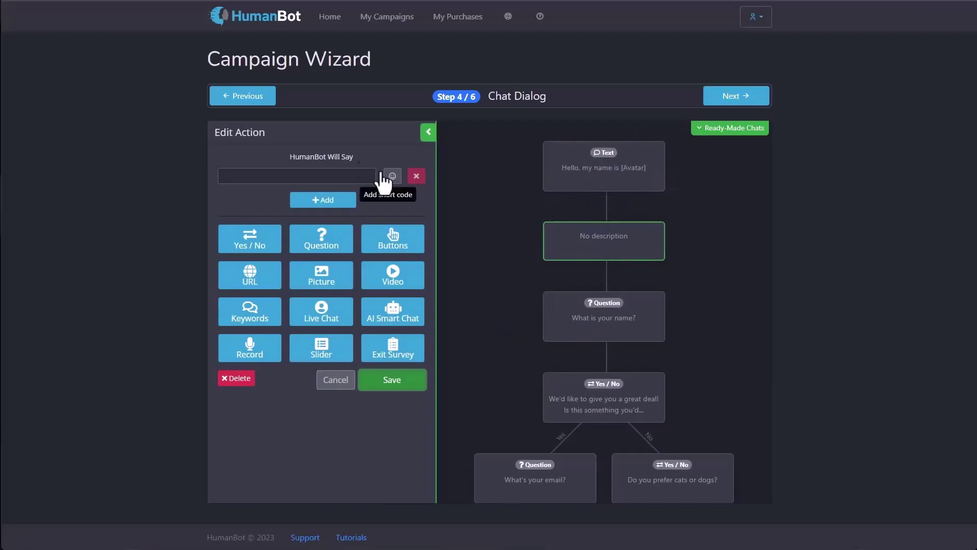
pyautogui.click(339, 174)
pyautogui.write('test')
pyautogui.click(415, 380)
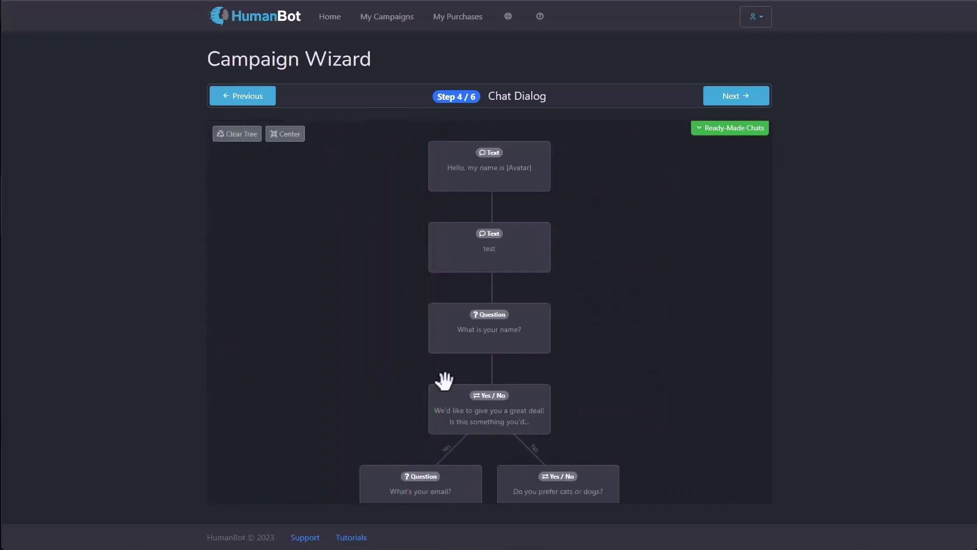
pyautogui.moveTo(536, 240)
pyautogui.click(544, 217)
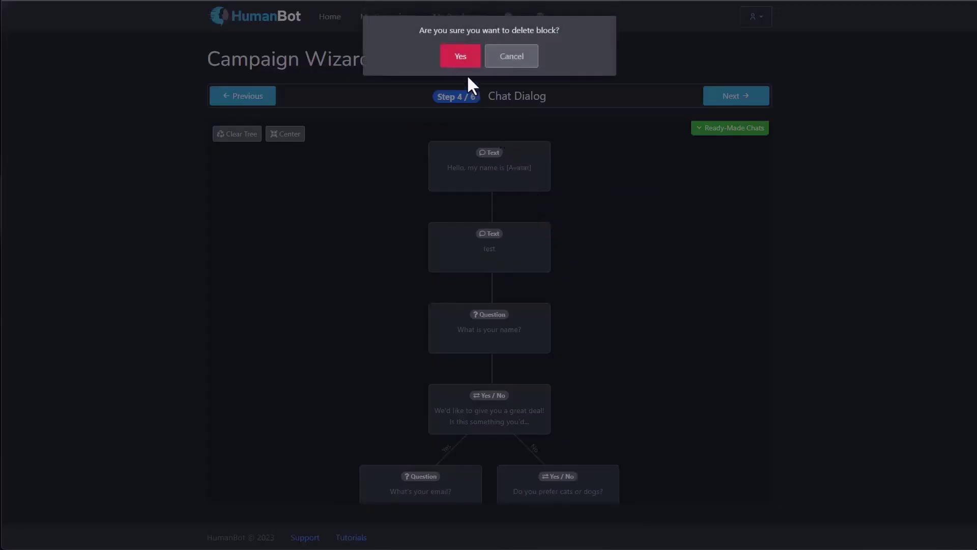
pyautogui.click(463, 63)
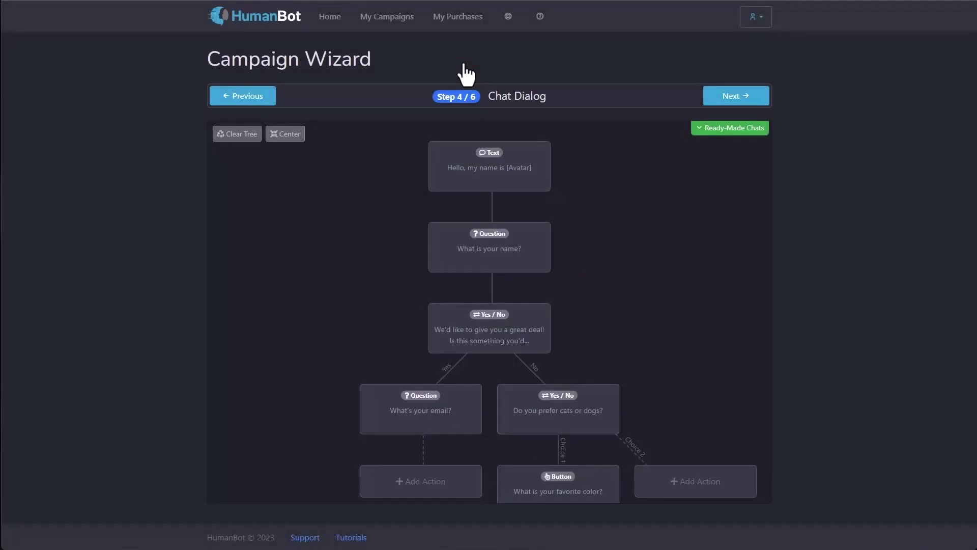
# Step: Swap the name question above the greeting and back, then advance the wizard to Player Options
pyautogui.moveTo(527, 270)
pyautogui.click(521, 216)
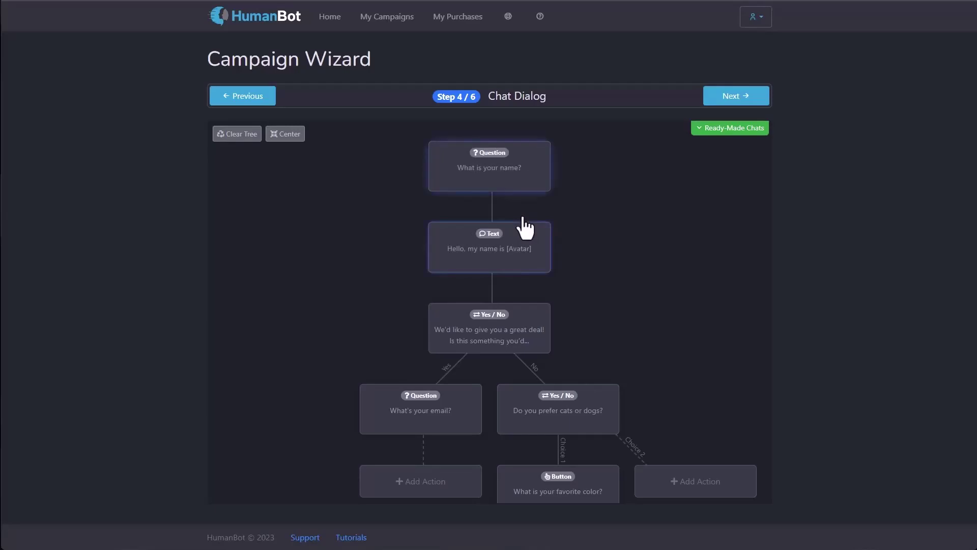
pyautogui.click(533, 135)
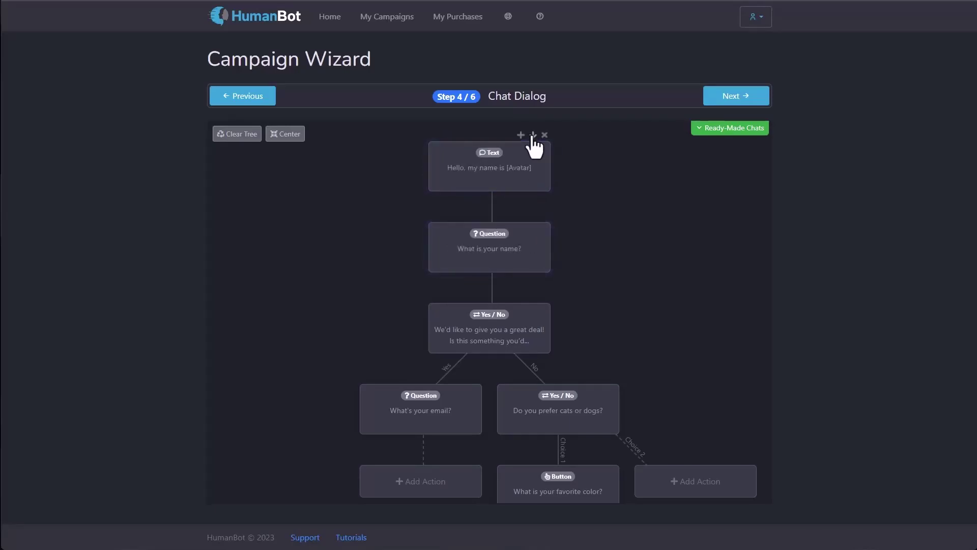
pyautogui.click(731, 98)
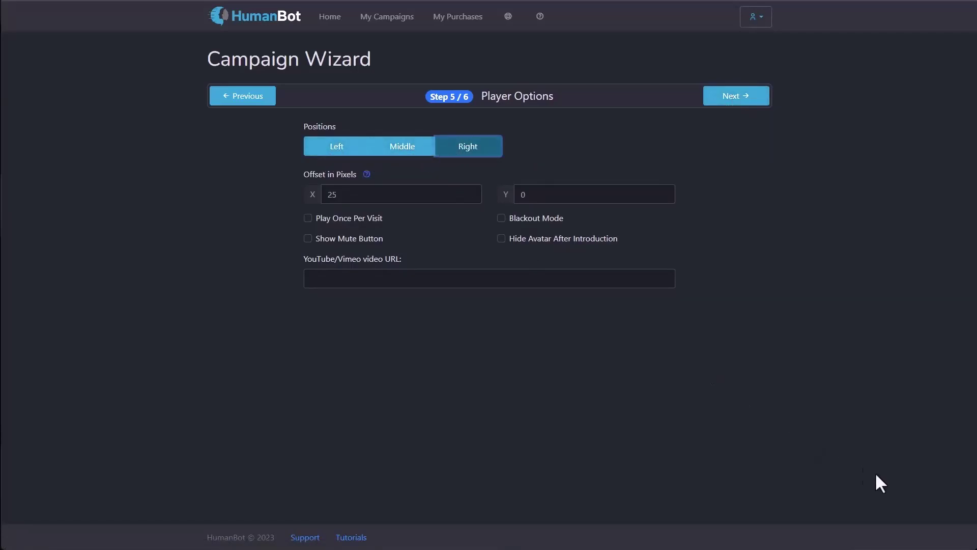
pyautogui.click(418, 148)
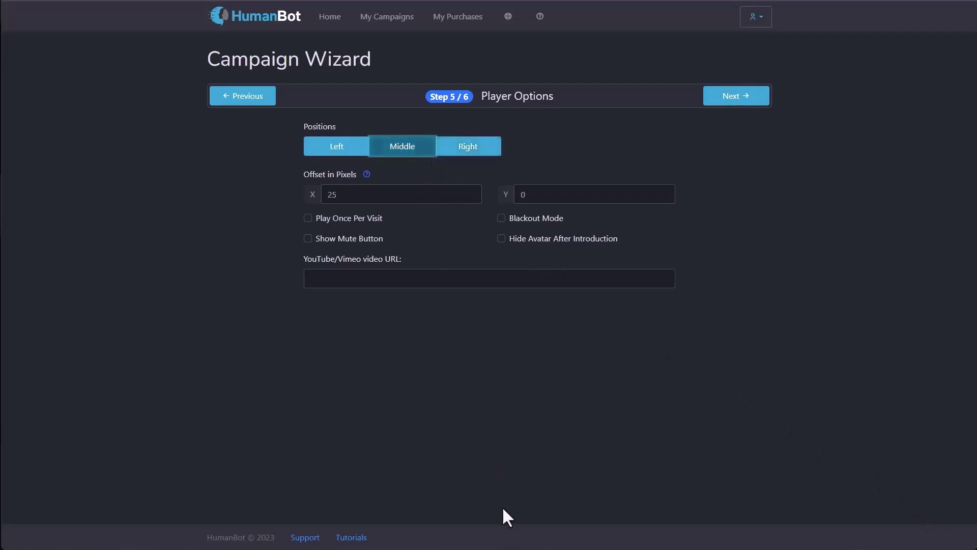
pyautogui.click(328, 148)
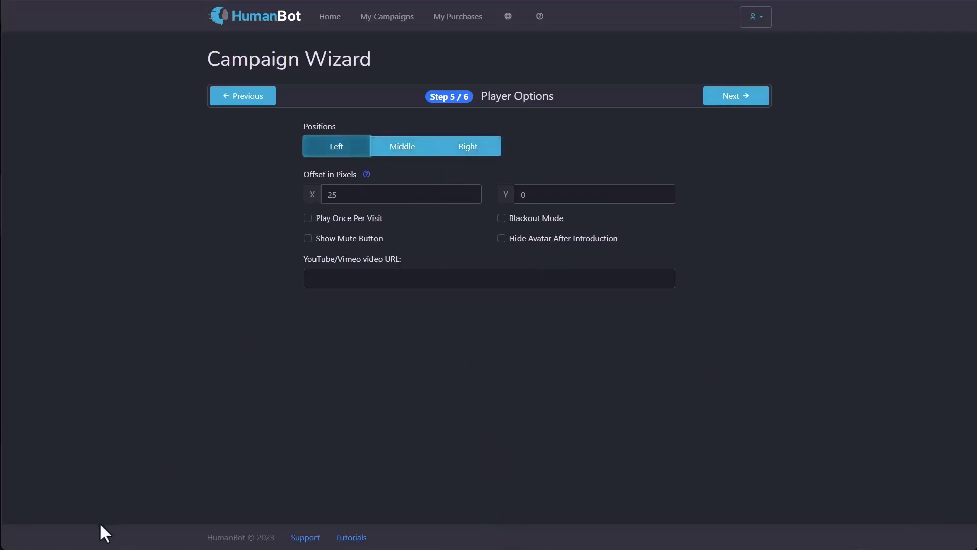
pyautogui.click(463, 151)
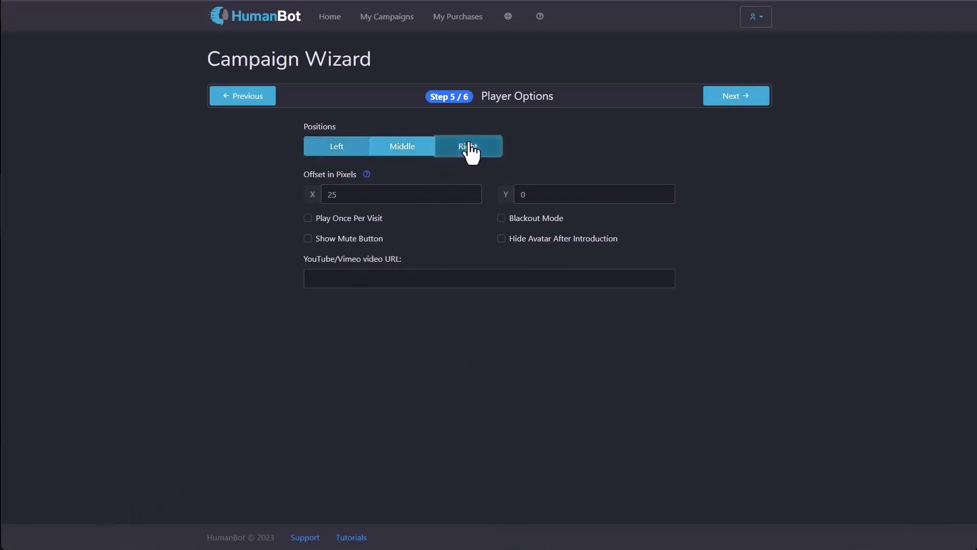
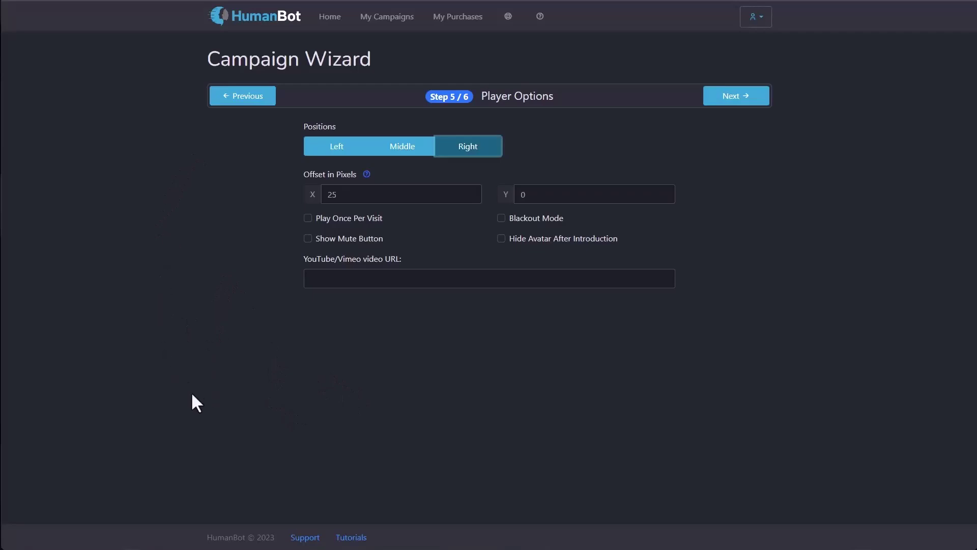
# Step: Advance from Step 5/6 Player Options to Step 6/6 Campaign Options
pyautogui.click(759, 97)
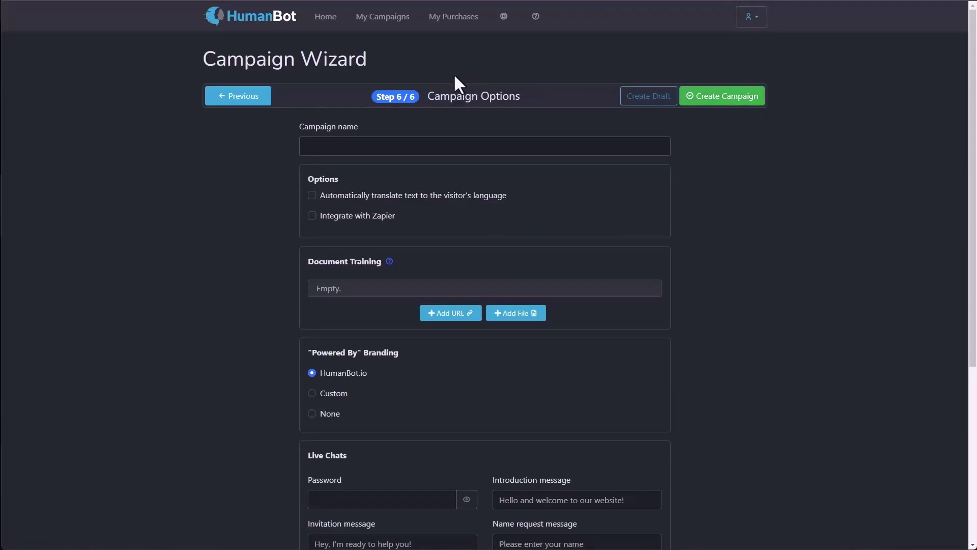
# Step: Name the campaign 'My Test Campaign' and enable automatic translation to the visitor's language
pyautogui.click(403, 146)
pyautogui.write('My Test Campaign')
pyautogui.click(312, 195)
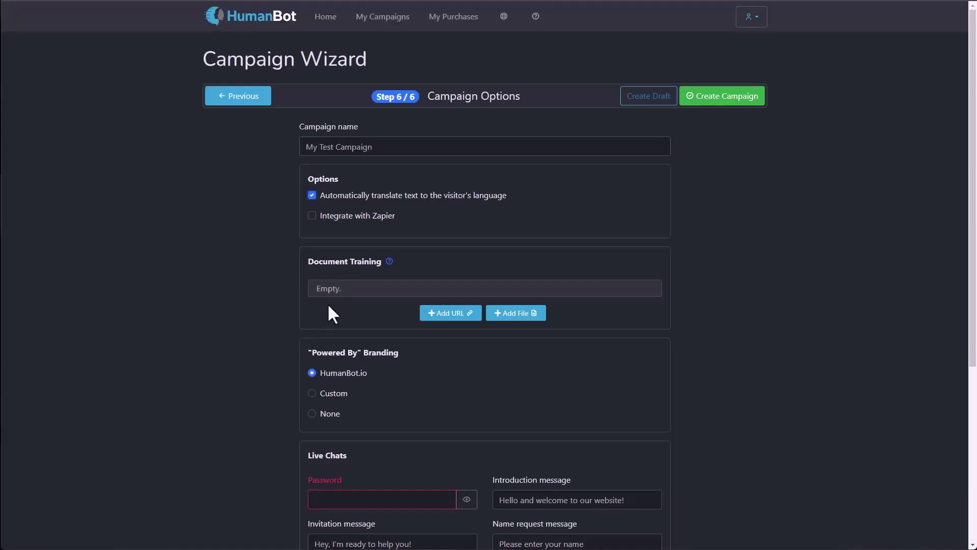
# Step: Add three Document Training URLs: the dental site's meet-the-team, services and contact pages
pyautogui.click(448, 314)
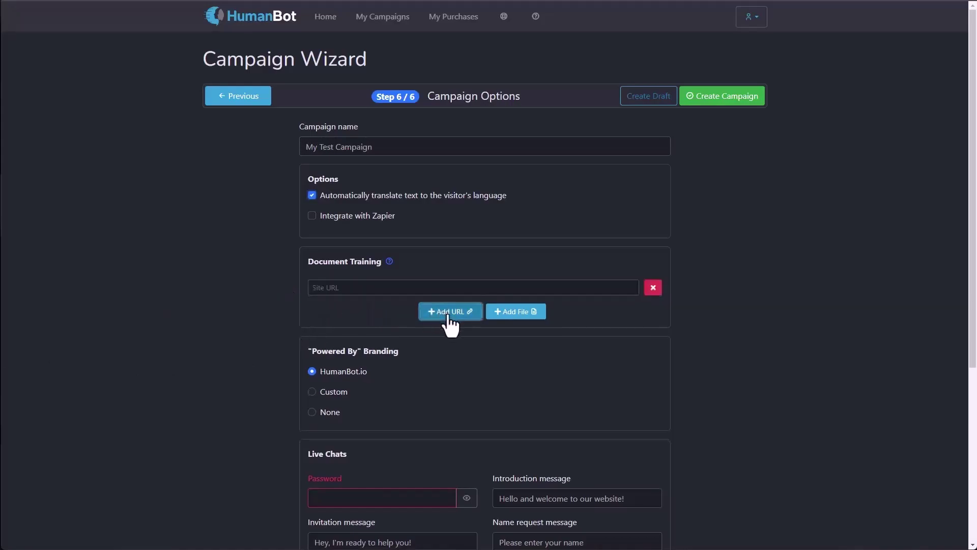
pyautogui.click(358, 290)
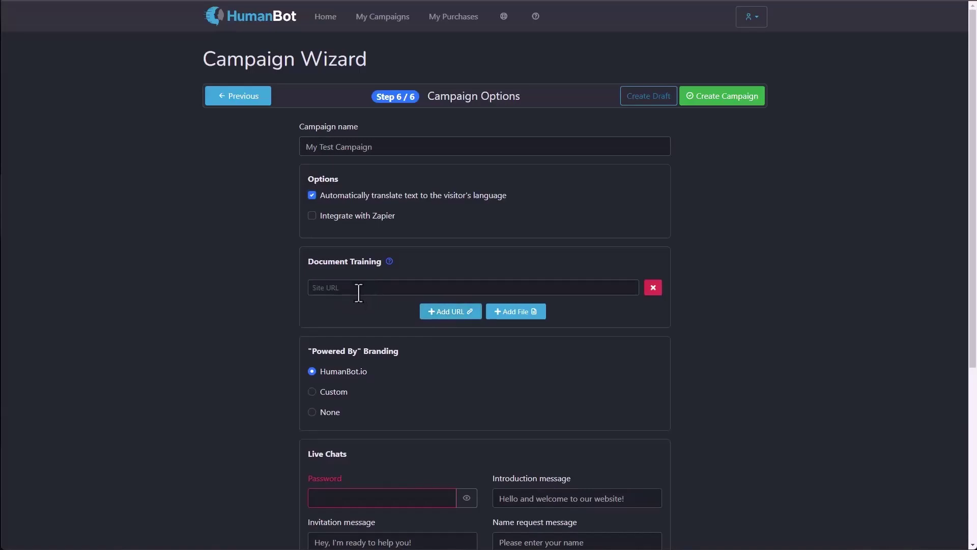
pyautogui.write('https://www.blackbeardentalwi.com/meet-the-team')
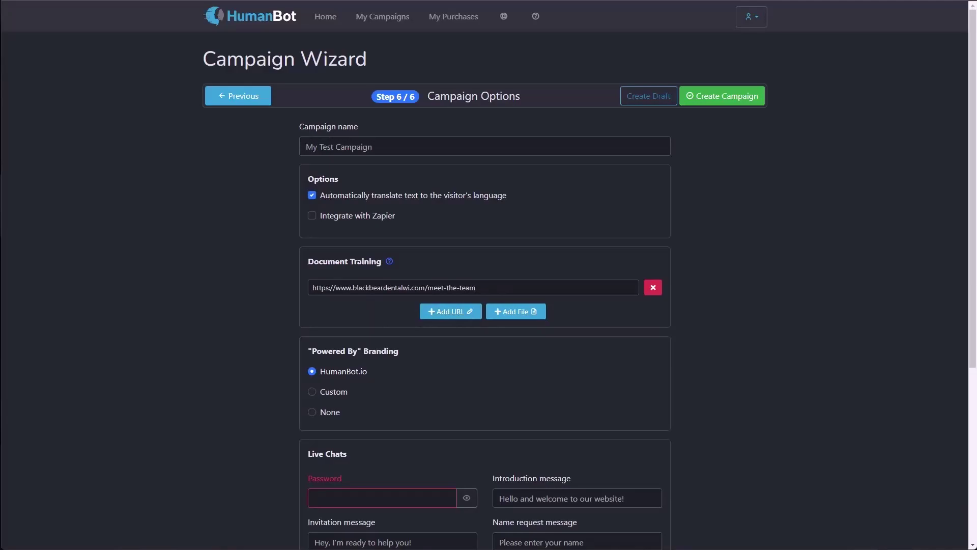
pyautogui.click(443, 313)
pyautogui.click(420, 309)
pyautogui.write('https://www.blackbeardentalwi.com/services')
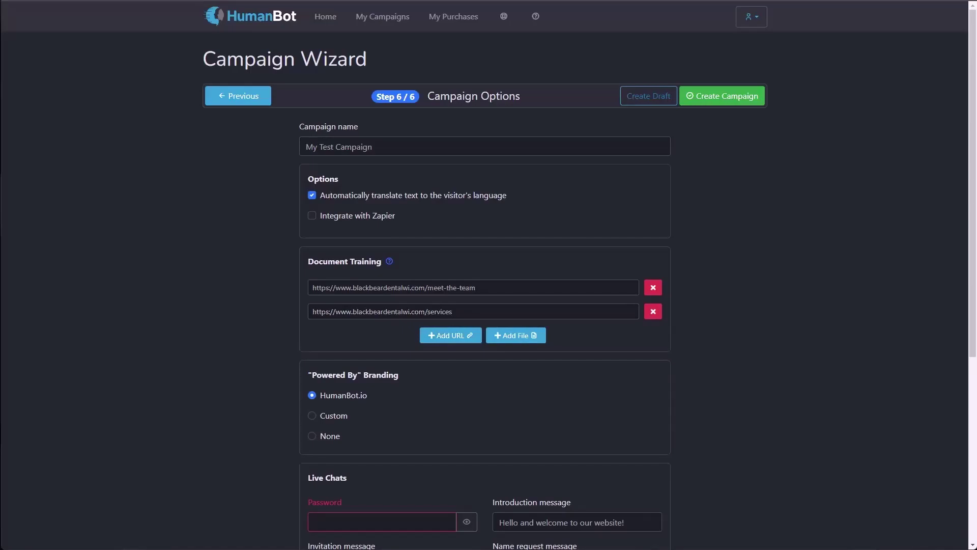
pyautogui.click(426, 335)
pyautogui.click(415, 337)
pyautogui.write('https://www.blackbeardentalwi.com/contact')
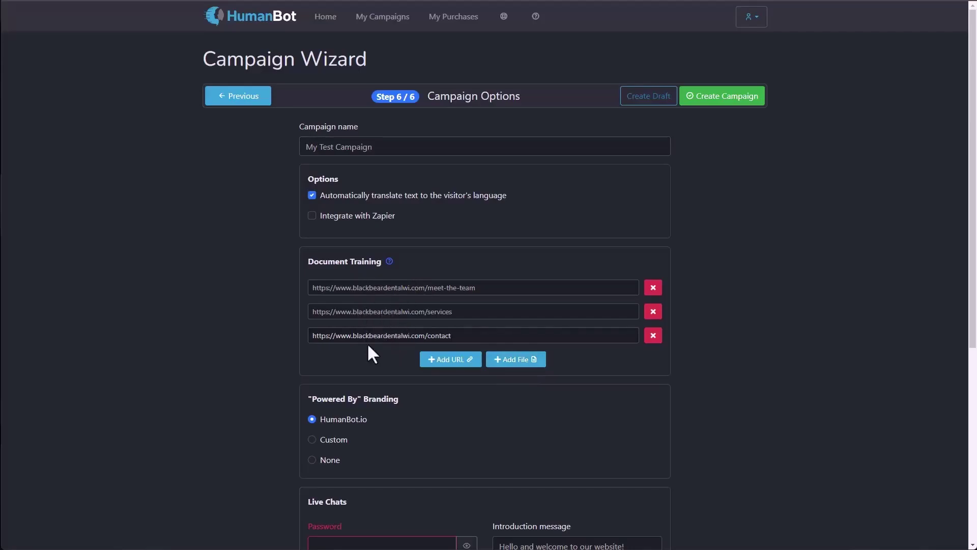
pyautogui.scroll(-3, 281, 316)
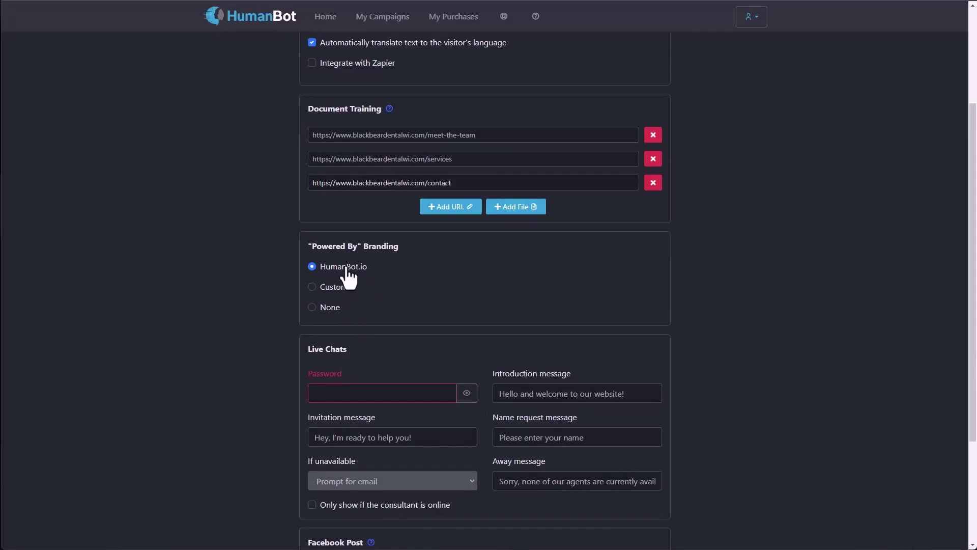
# Step: Set Powered By branding to None and enter a six-character Live Chats password
pyautogui.click(315, 287)
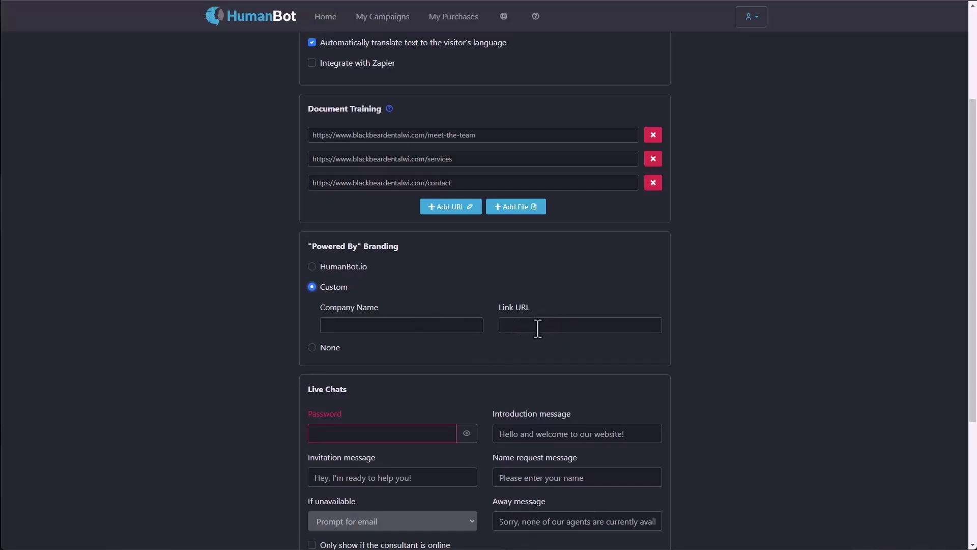
pyautogui.click(312, 348)
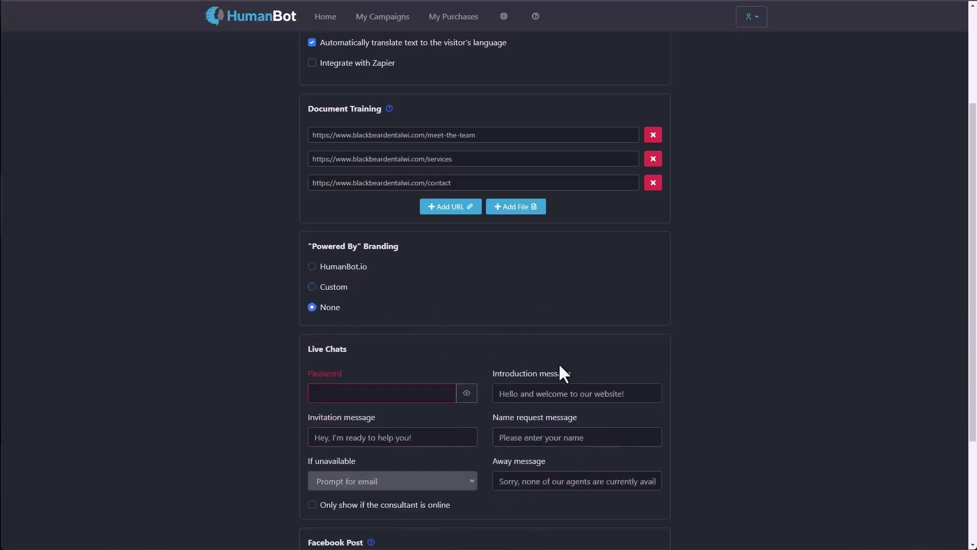
pyautogui.scroll(-3, 562, 373)
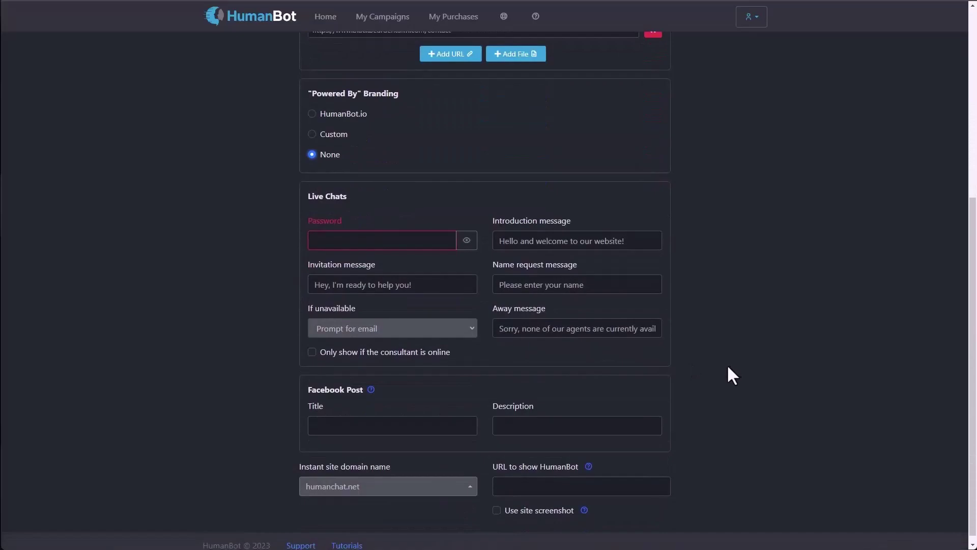
pyautogui.write('•••')
pyautogui.hotkey('ctrl', 'a')
pyautogui.write('••••••')
pyautogui.scroll(-1, 181, 318)
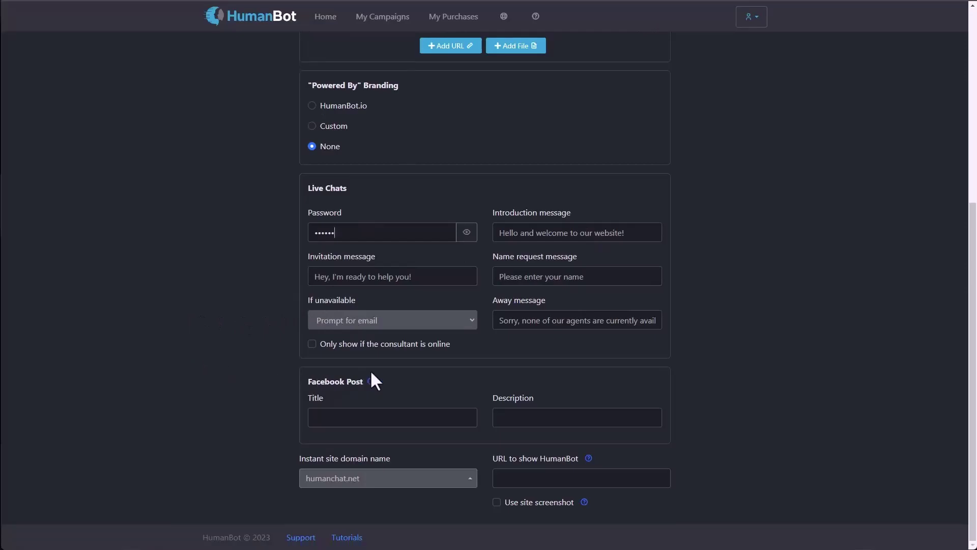
pyautogui.click(333, 418)
pyautogui.click(360, 481)
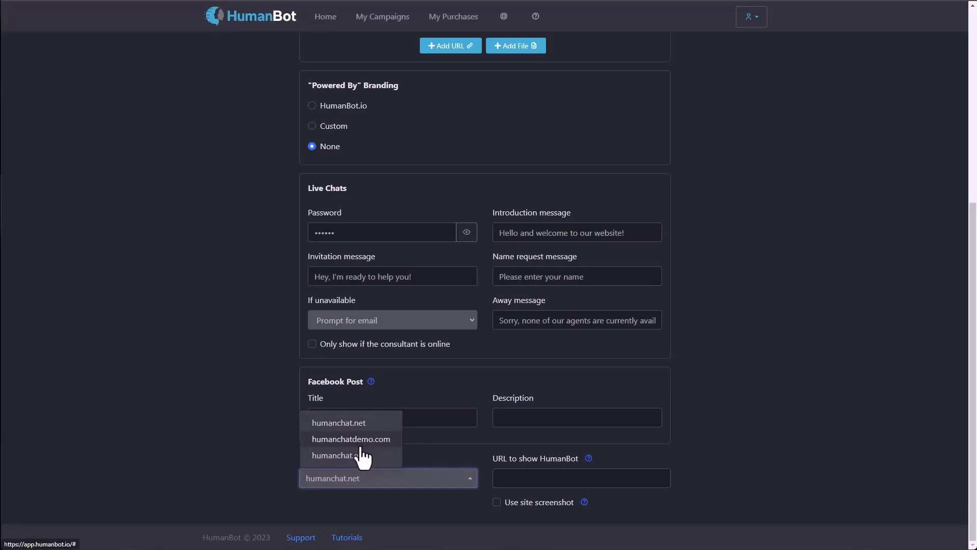
pyautogui.click(226, 457)
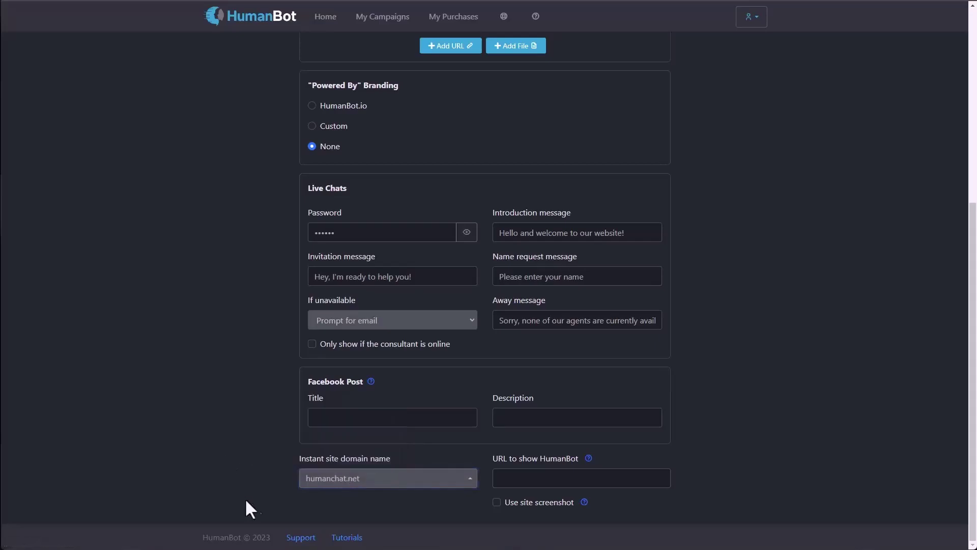
pyautogui.click(531, 482)
pyautogui.write('https://www.dentaloffice.com')
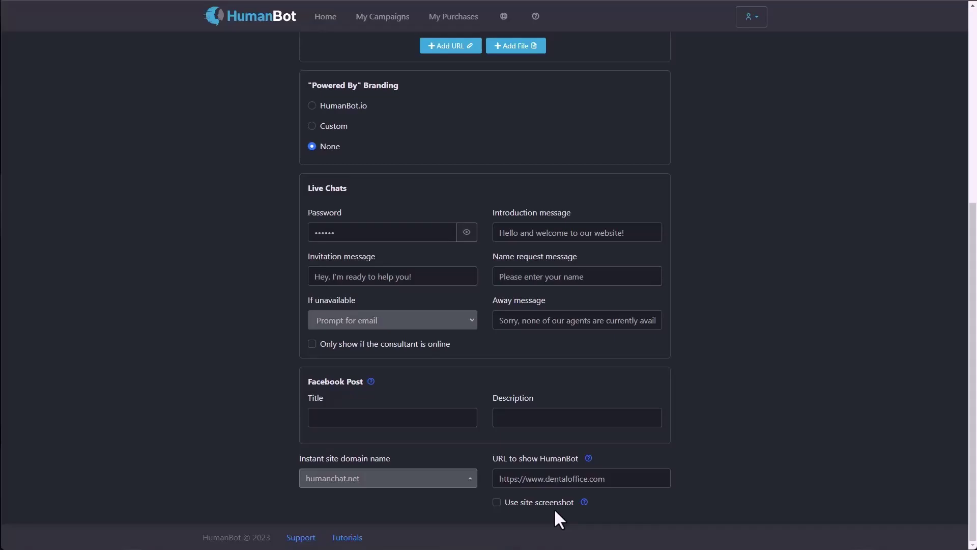
pyautogui.scroll(6, 710, 455)
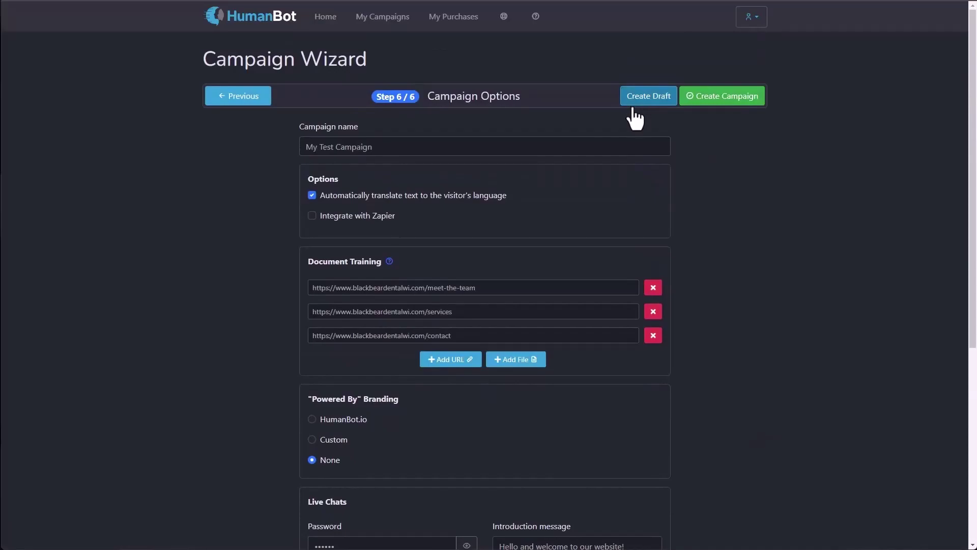
# Step: Save 'My Test Campaign' with Create Campaign so it appears in My Campaigns
pyautogui.click(741, 101)
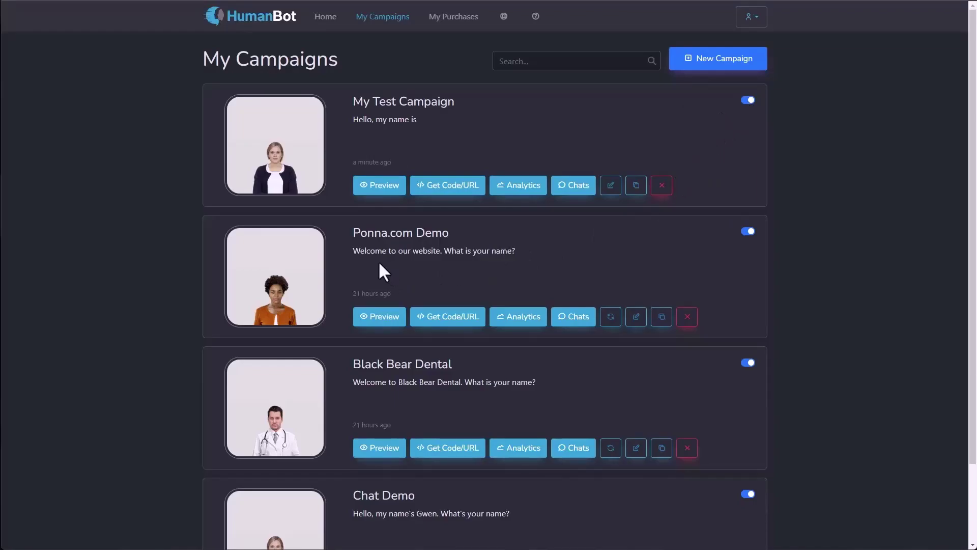
pyautogui.click(367, 317)
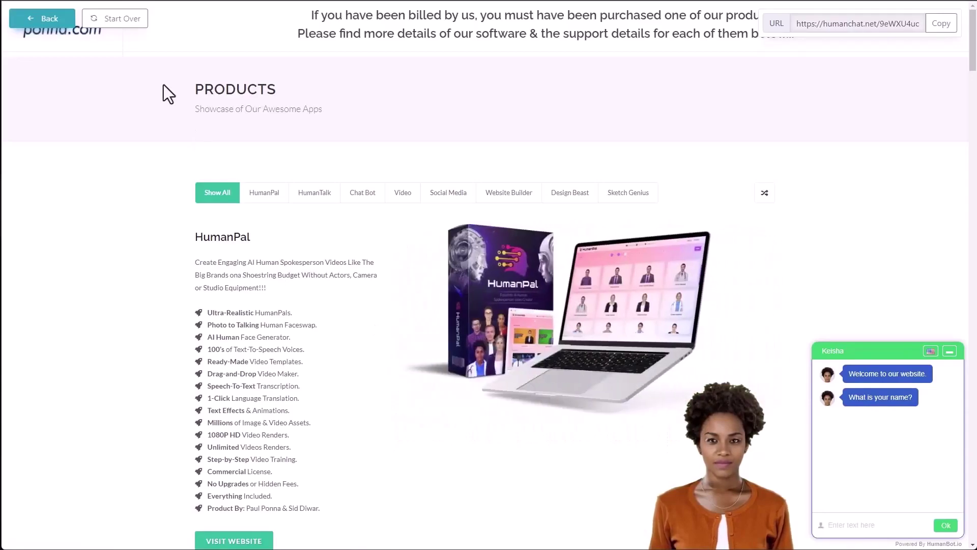
pyautogui.click(124, 26)
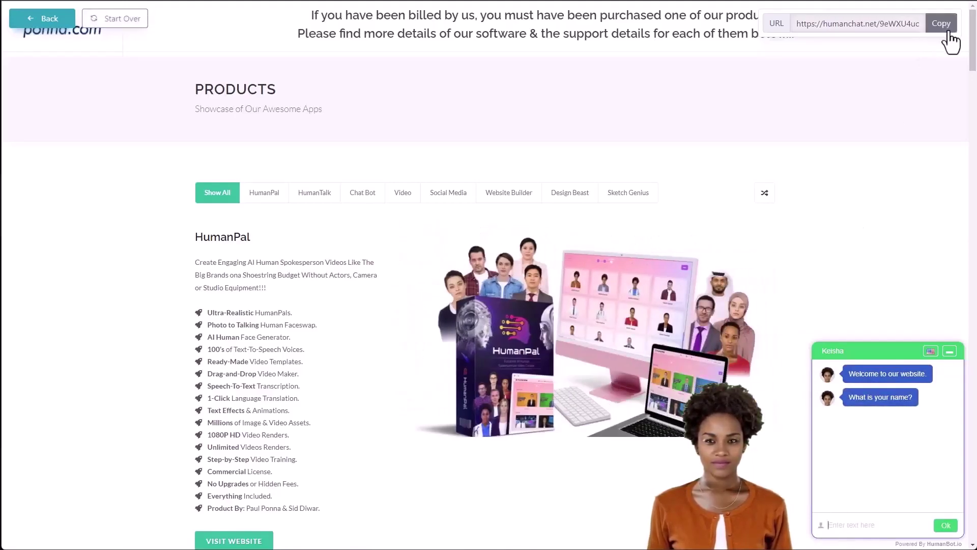
pyautogui.click(52, 23)
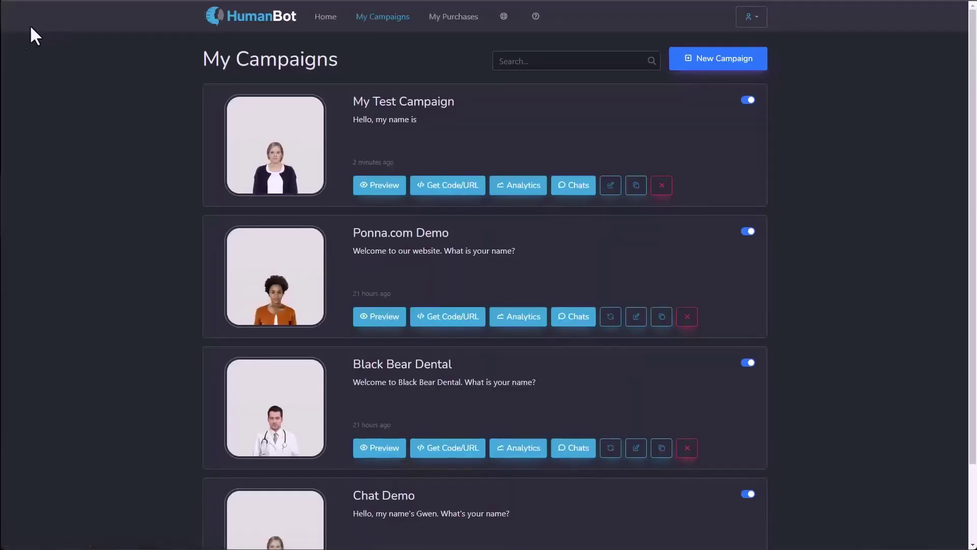
# Step: Open Ponna.com Demo's Get Code/URL dialog and copy its instant site URL
pyautogui.click(436, 318)
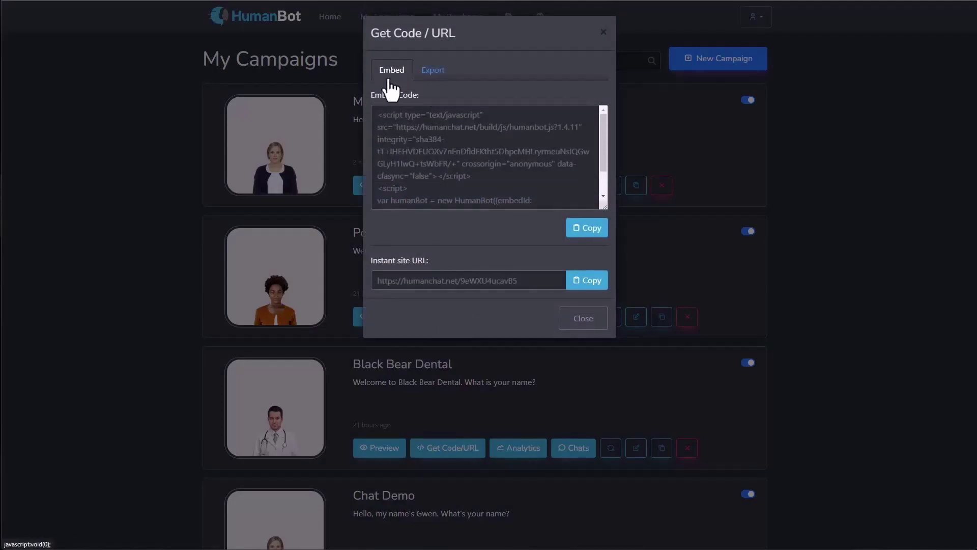
pyautogui.moveTo(379, 114); pyautogui.dragTo(508, 224)
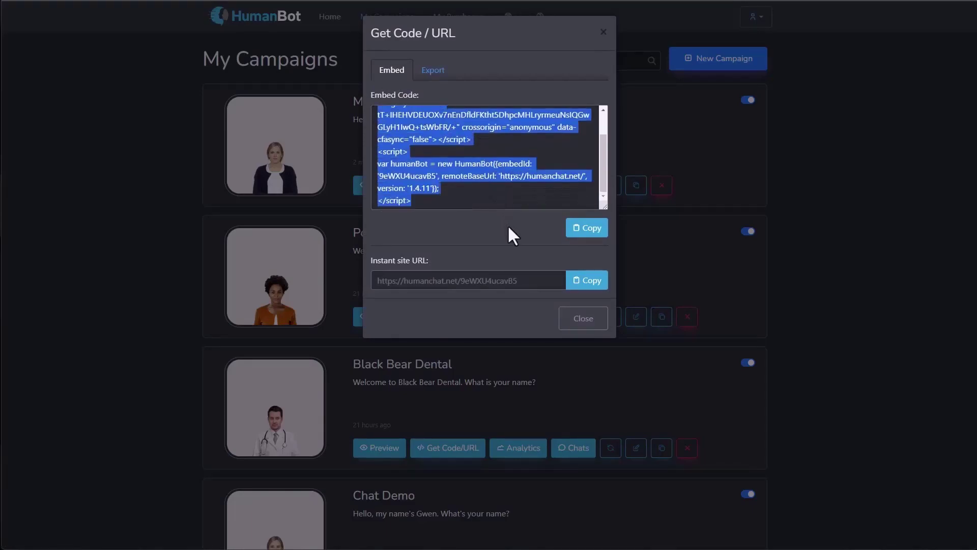
pyautogui.click(454, 200)
pyautogui.scroll(2, 452, 199)
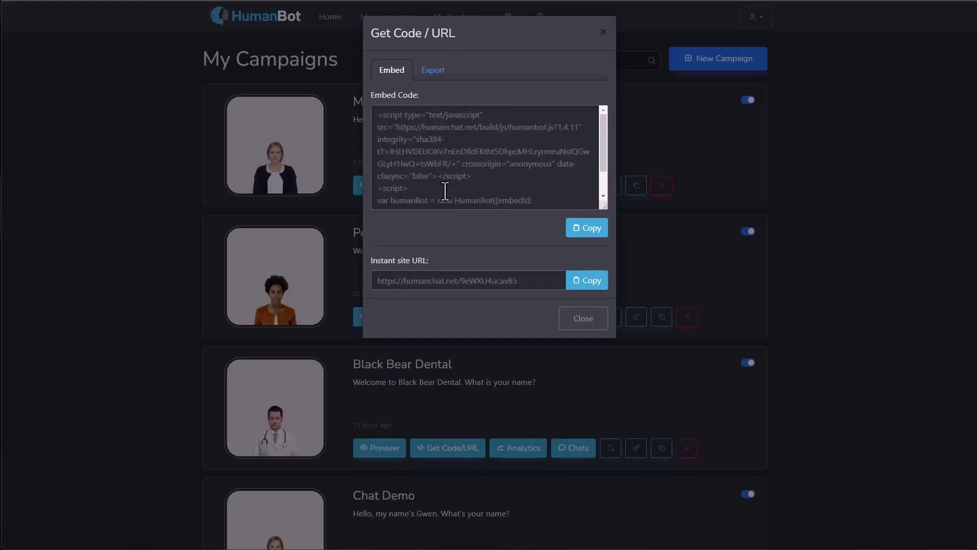
pyautogui.scroll(-2, 447, 192)
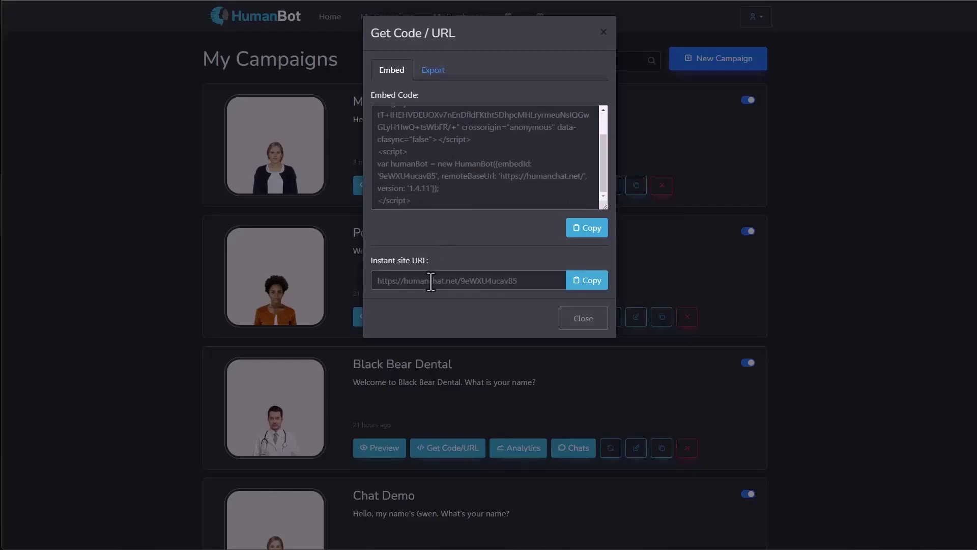
pyautogui.click(588, 290)
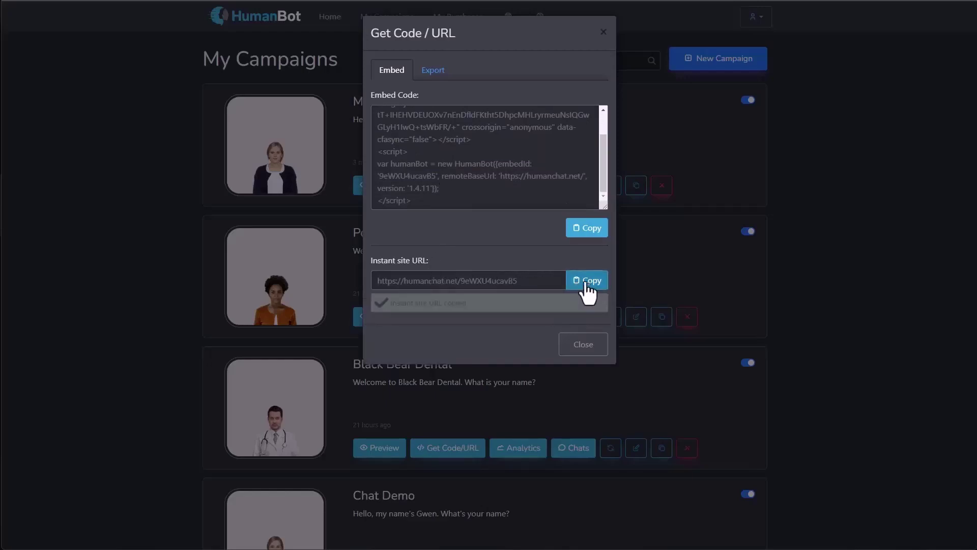
# Step: Load the copied instant site URL in an Incognito window and enter a visitor name for the bot
pyautogui.hotkey('ctrl', 'shift', 'n')
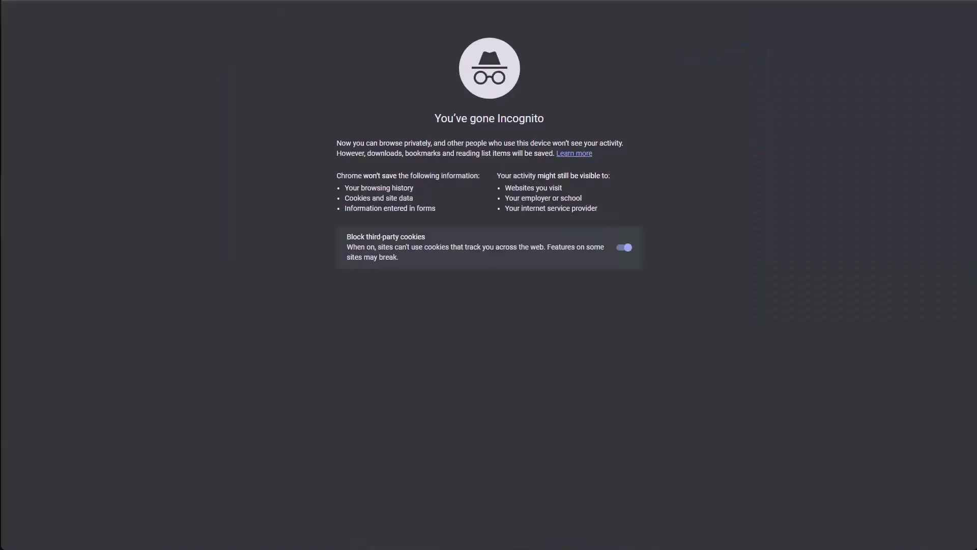
pyautogui.hotkey('ctrl', 'v')
pyautogui.press('Return')
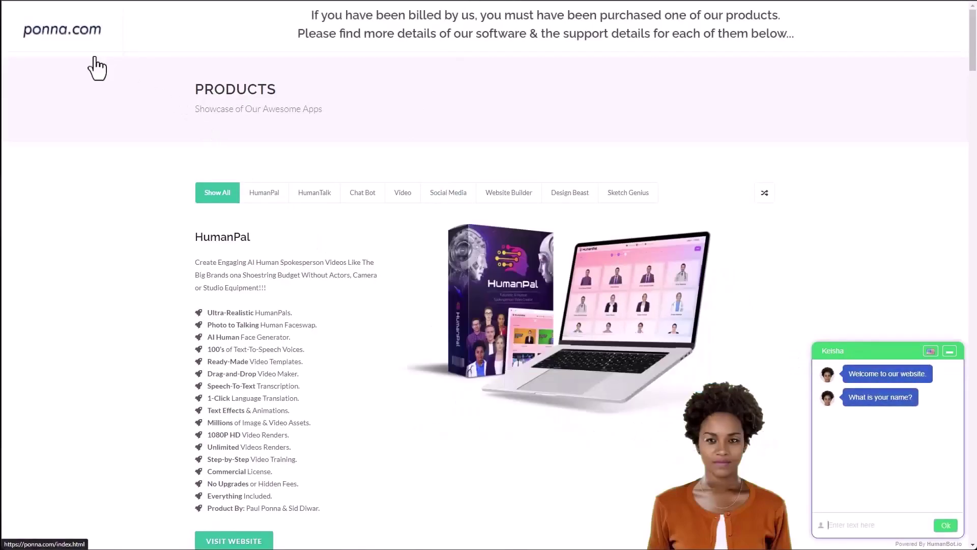
pyautogui.moveTo(678, 437)
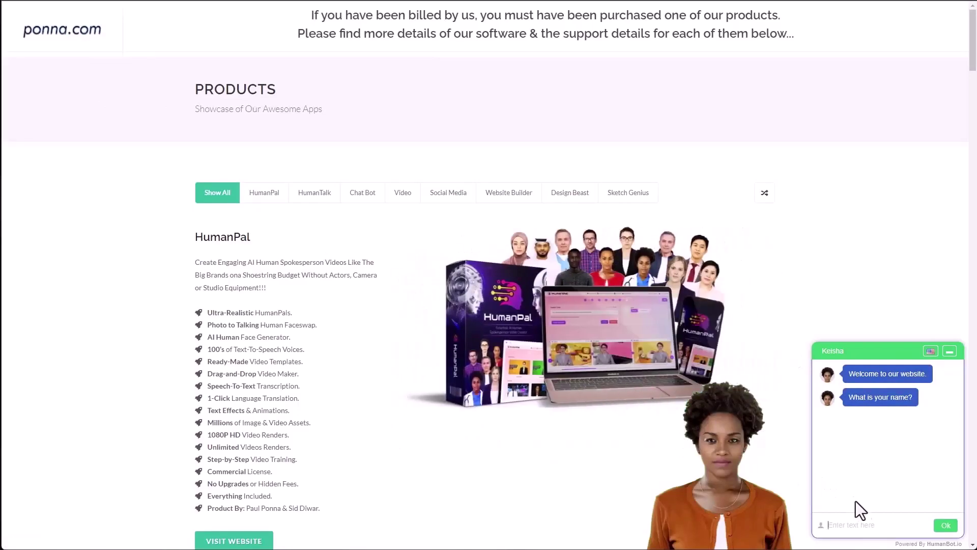
pyautogui.write('Jason')
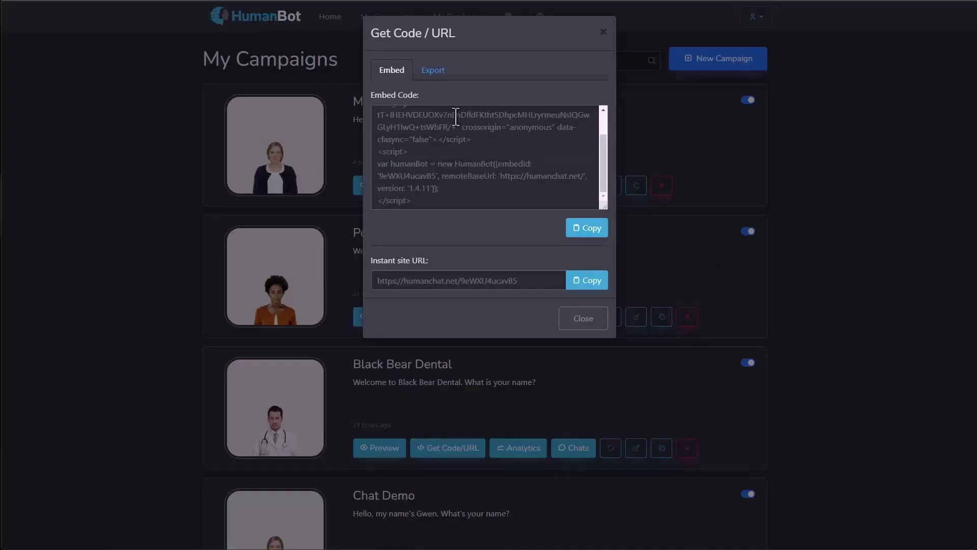
# Step: On the Export tab, keep the range at Today, copy the Export Chats URL and load it in Incognito
pyautogui.click(431, 73)
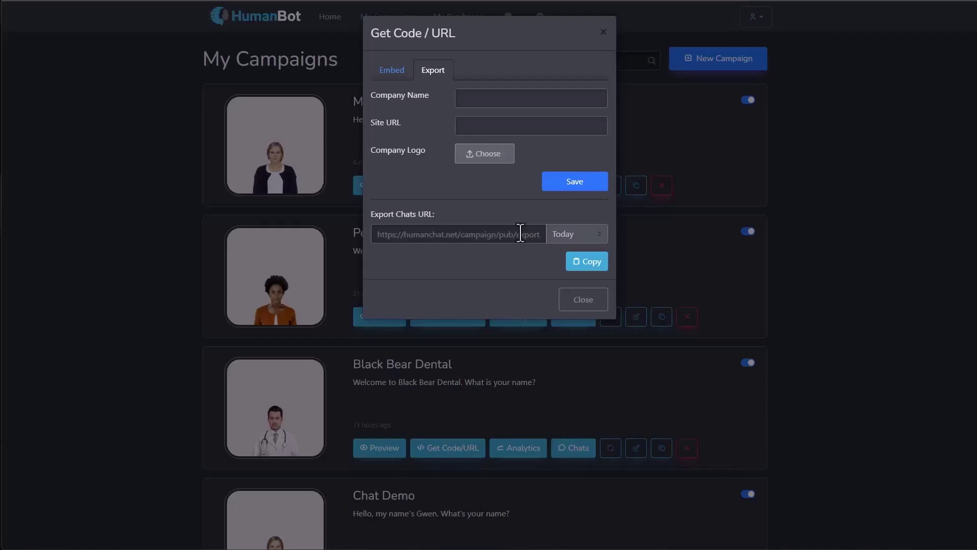
pyautogui.click(468, 100)
pyautogui.click(469, 126)
pyautogui.click(562, 234)
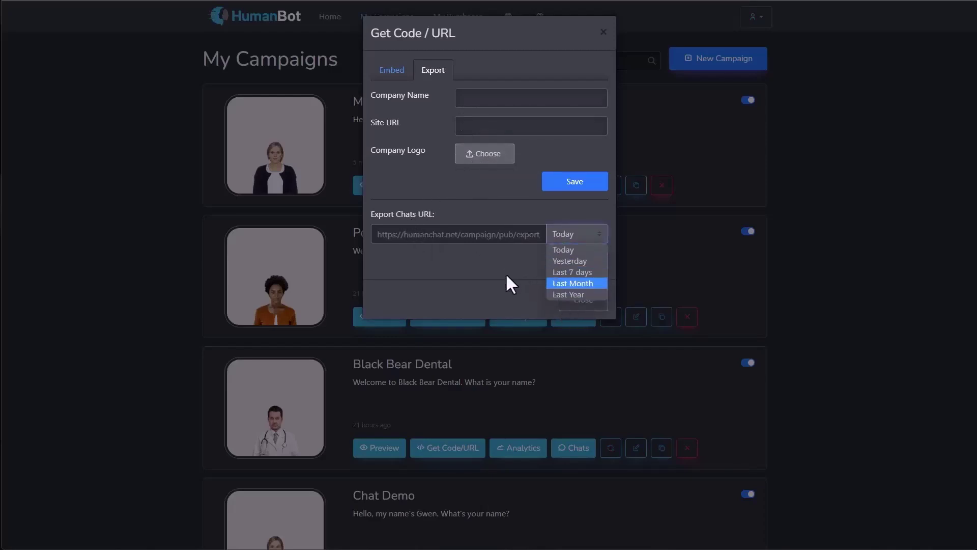
pyautogui.click(496, 221)
pyautogui.click(577, 265)
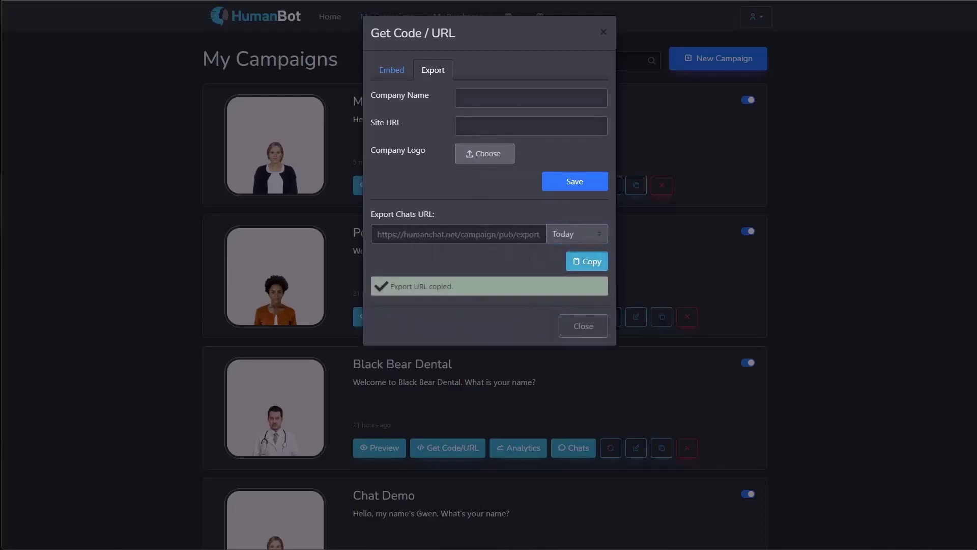
pyautogui.hotkey('ctrl', 'shift', 'n')
pyautogui.hotkey('ctrl', 'v')
pyautogui.press('Return')
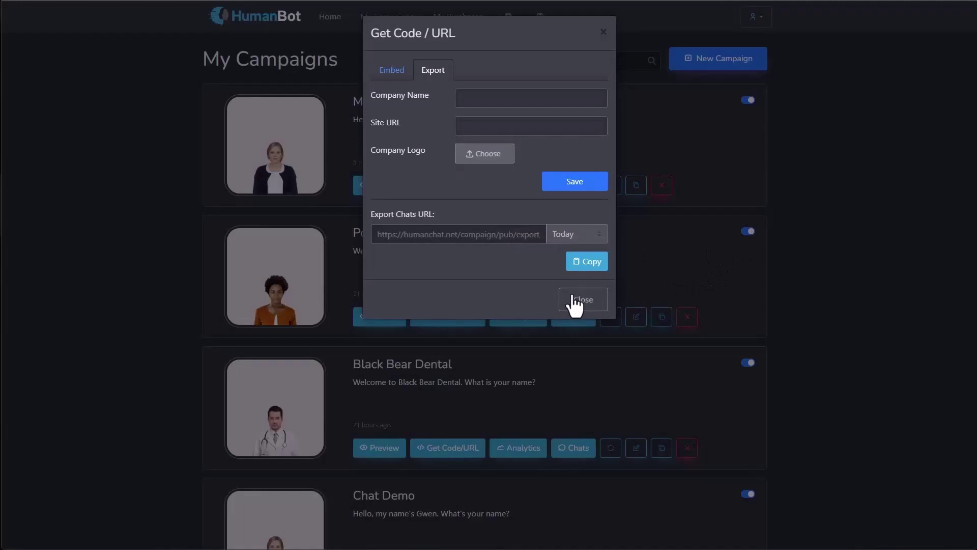
# Step: Close the Get Code / URL dialog and open the Chat Demo campaign's Analytics
pyautogui.click(580, 299)
pyautogui.scroll(-2, 584, 302)
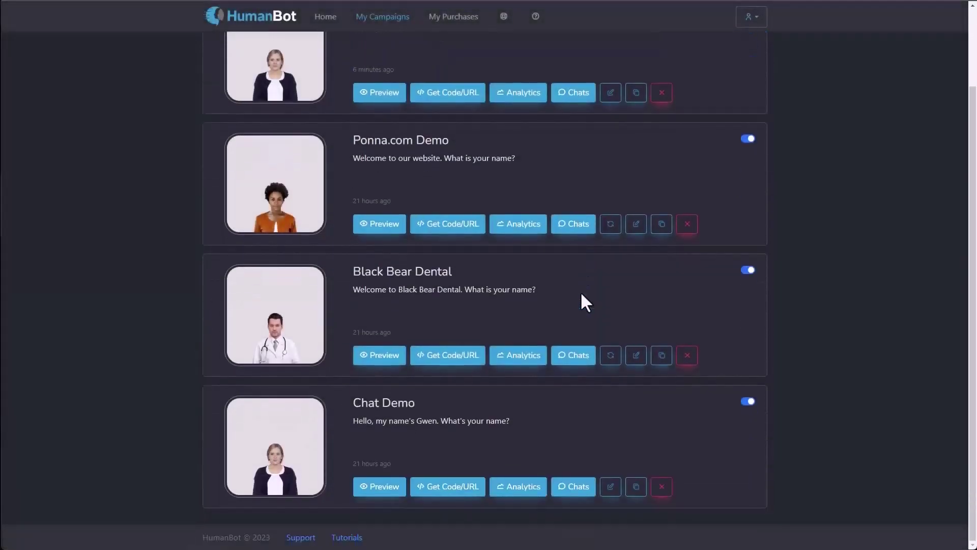
pyautogui.click(519, 488)
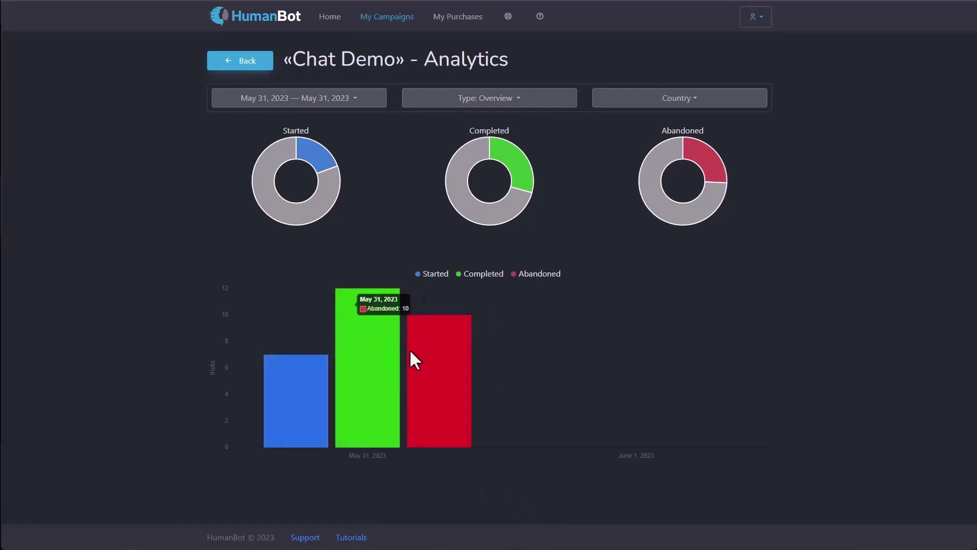
# Step: Set the analytics date range to Yesterday (May 30, 2023)
pyautogui.click(319, 97)
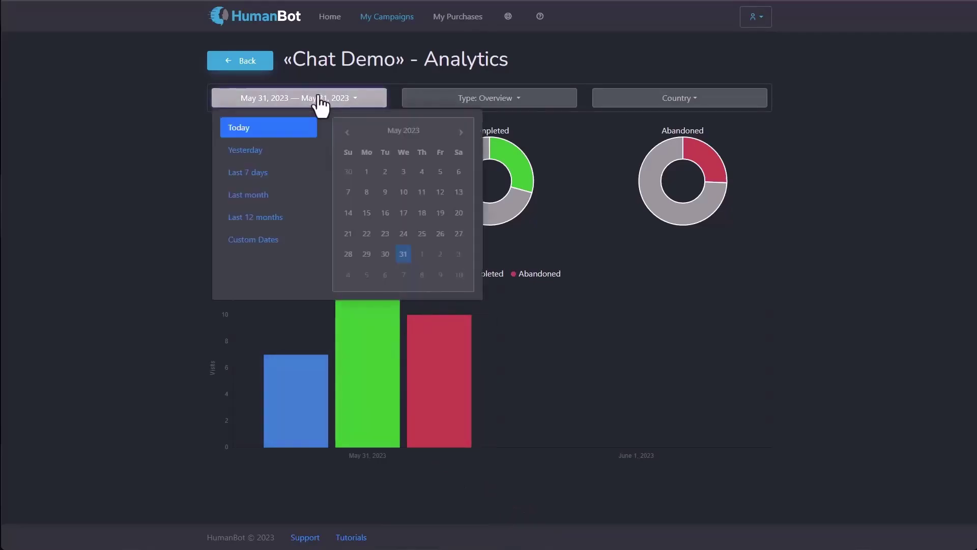
pyautogui.click(281, 149)
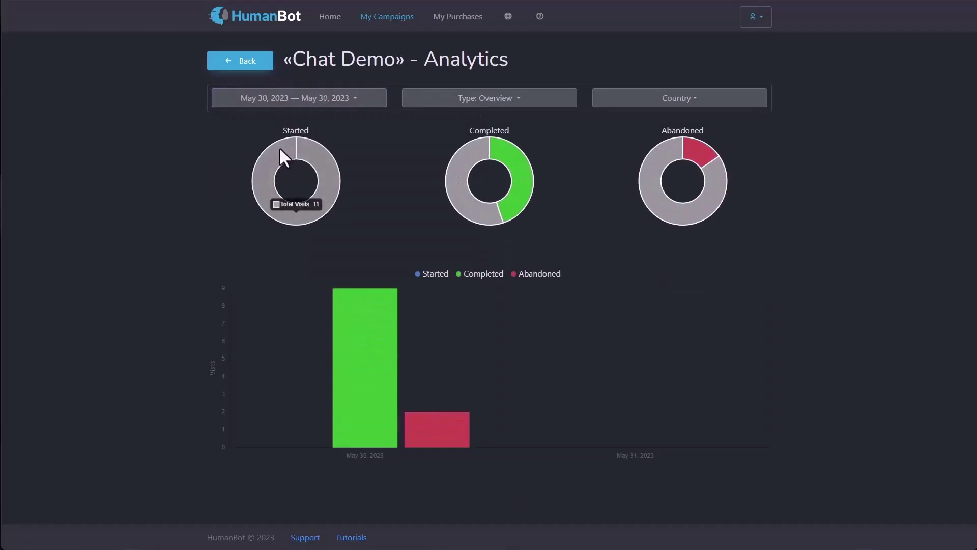
pyautogui.moveTo(497, 207)
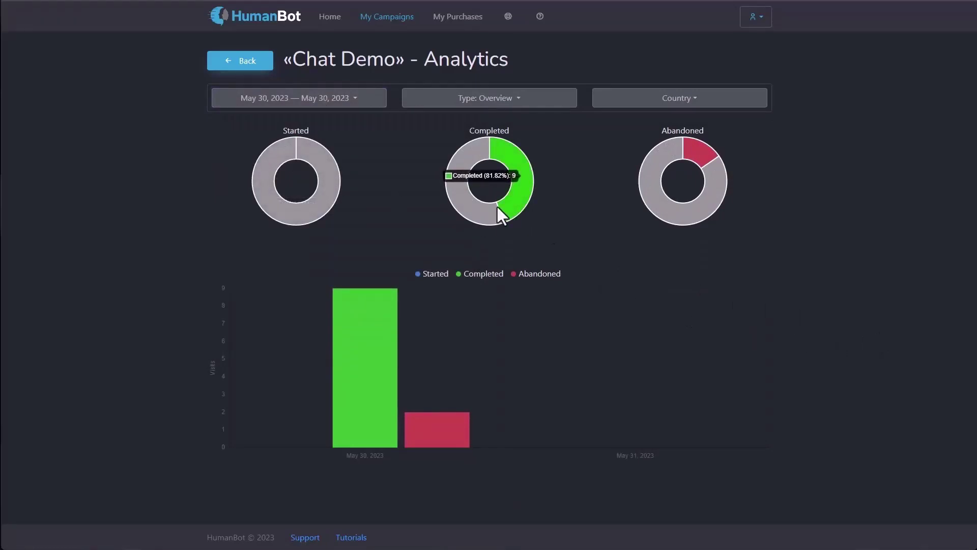
pyautogui.moveTo(700, 212)
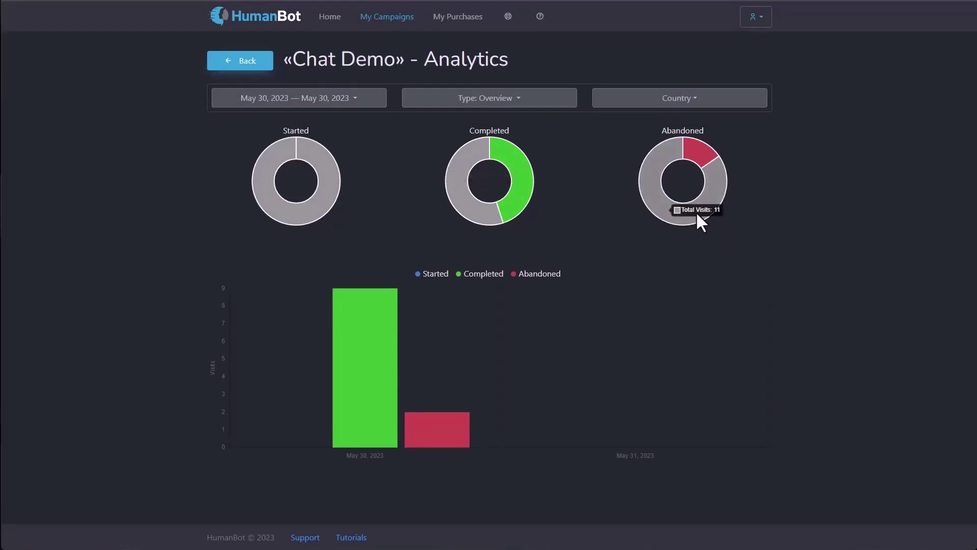
# Step: Switch the report Type through Day of week, Time of day, Visits by Country, then Do you want to chat?
pyautogui.click(519, 99)
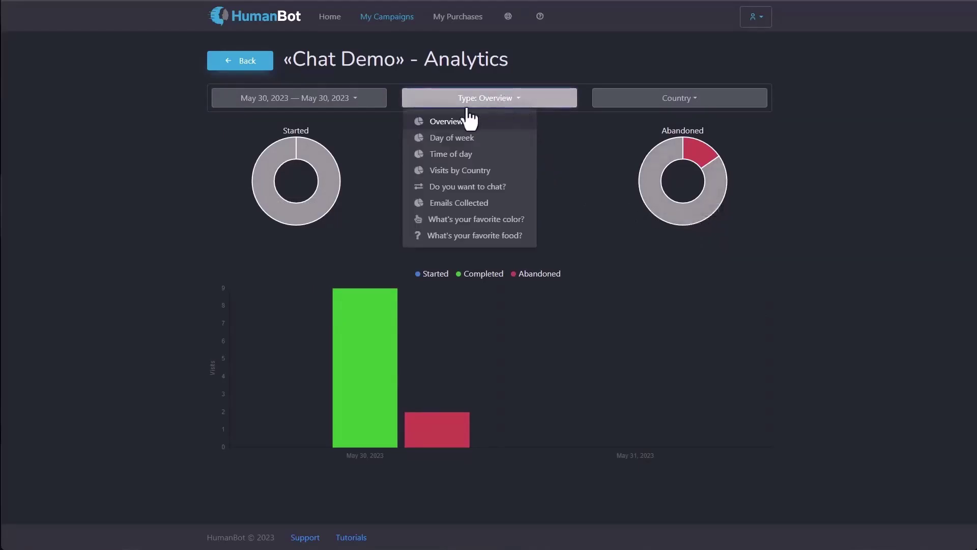
pyautogui.click(447, 138)
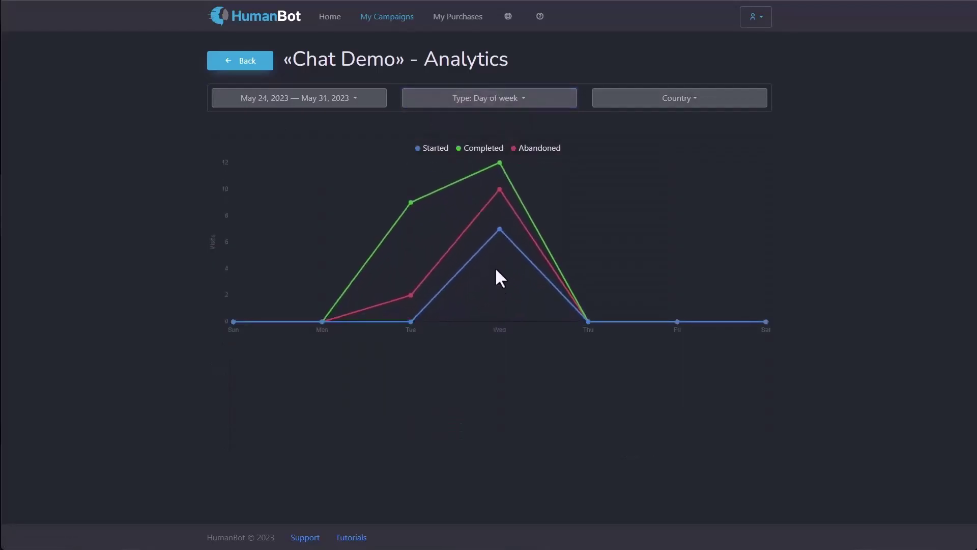
pyautogui.click(480, 99)
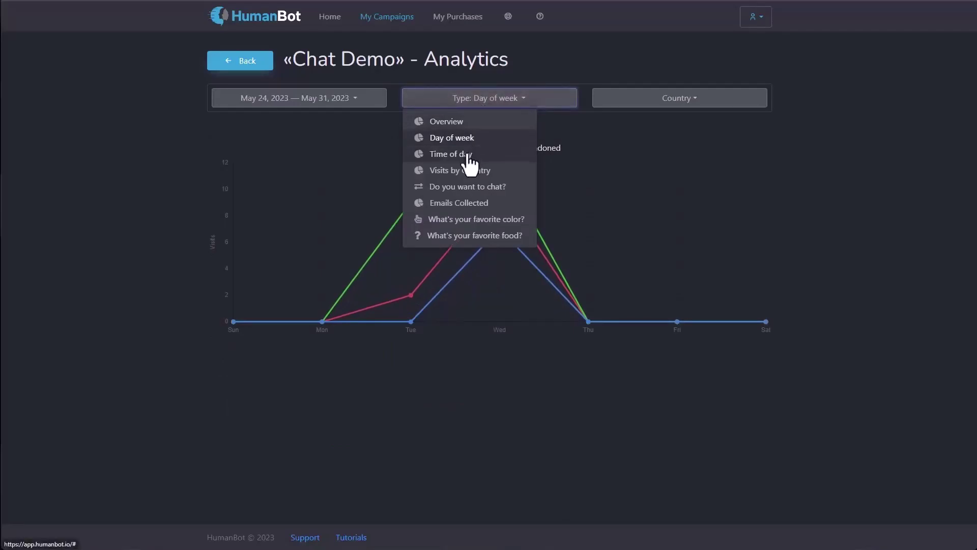
pyautogui.click(451, 154)
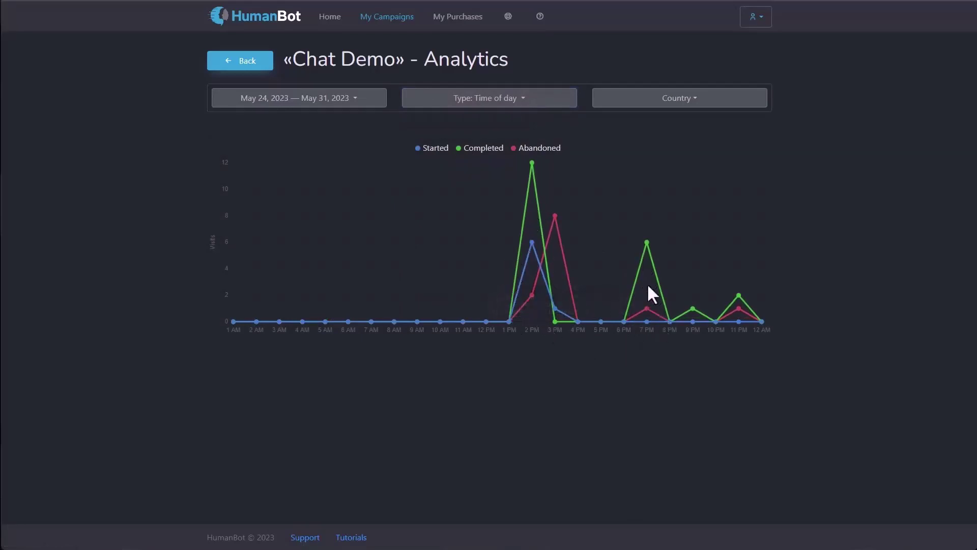
pyautogui.click(502, 99)
pyautogui.click(471, 171)
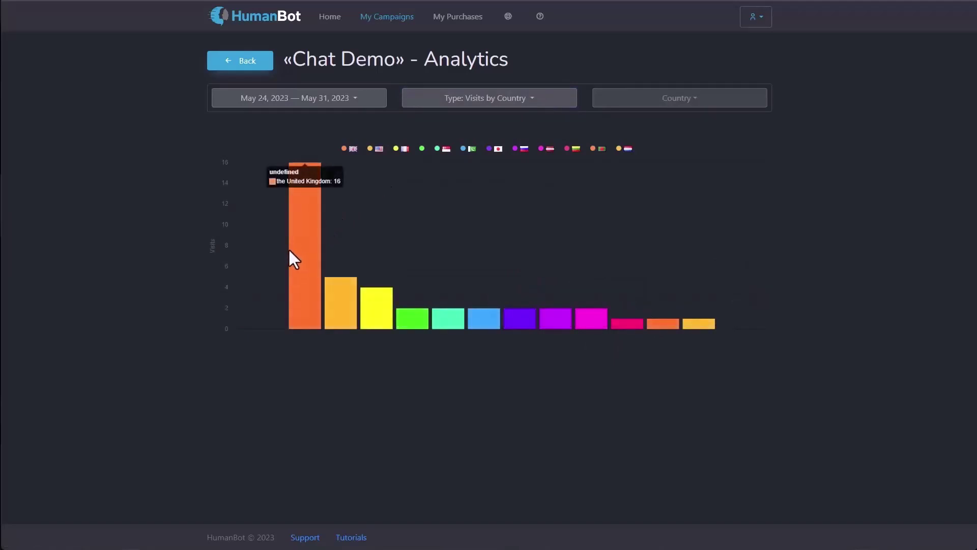
pyautogui.click(494, 109)
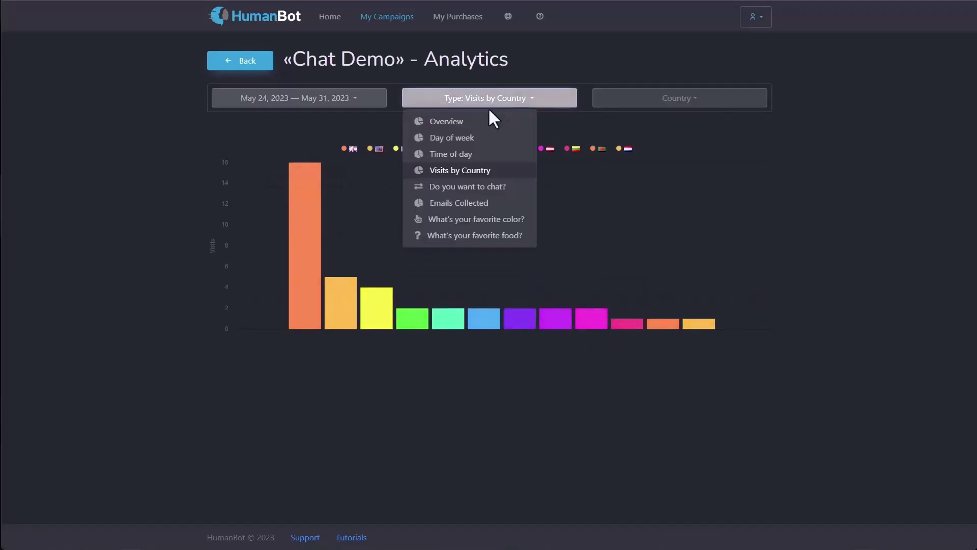
pyautogui.click(467, 188)
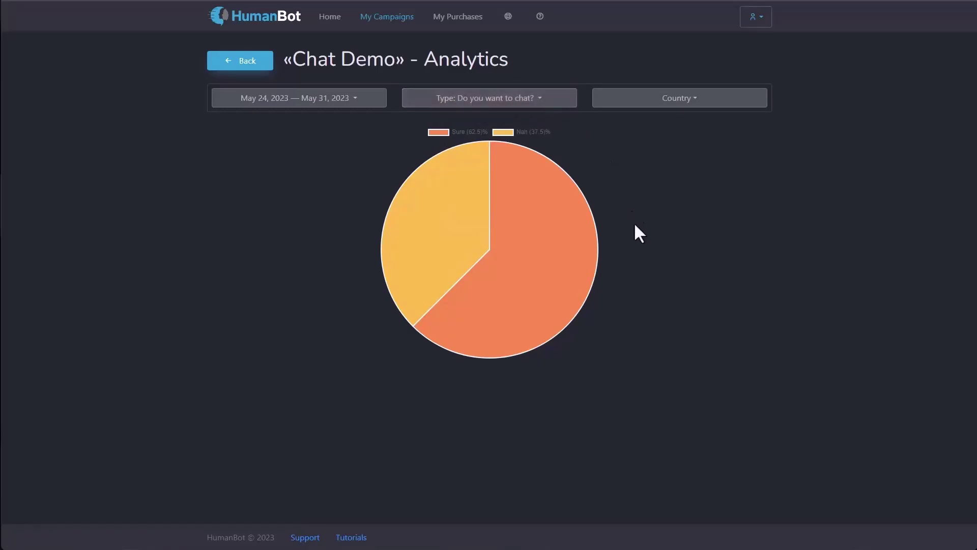
# Step: Browse the Emails Collected and 'What's your favorite color?' report breakdowns
pyautogui.click(491, 101)
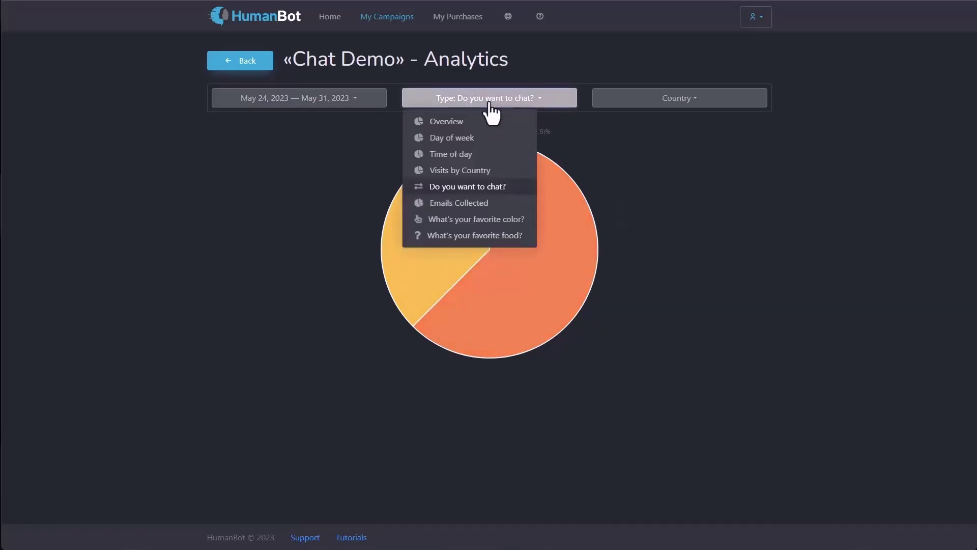
pyautogui.click(457, 204)
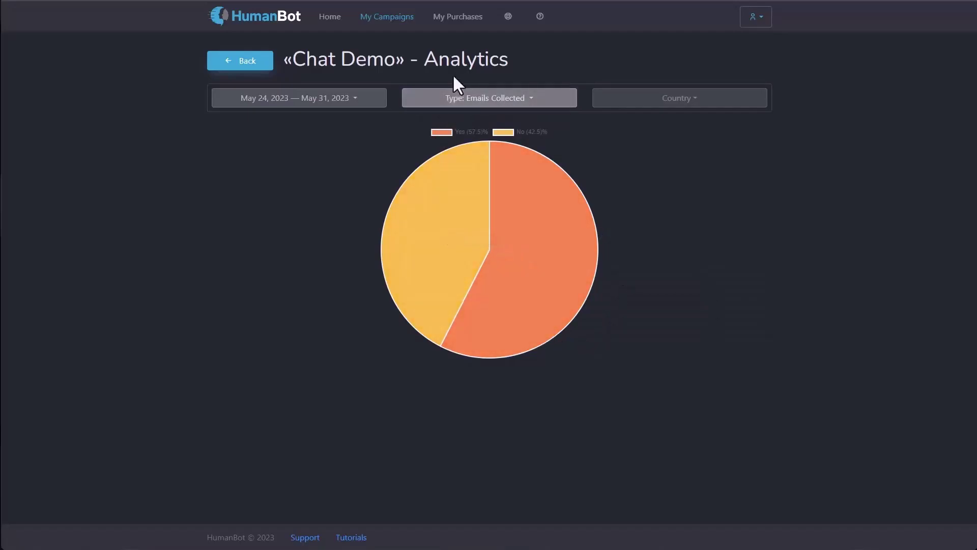
pyautogui.click(459, 105)
pyautogui.click(451, 218)
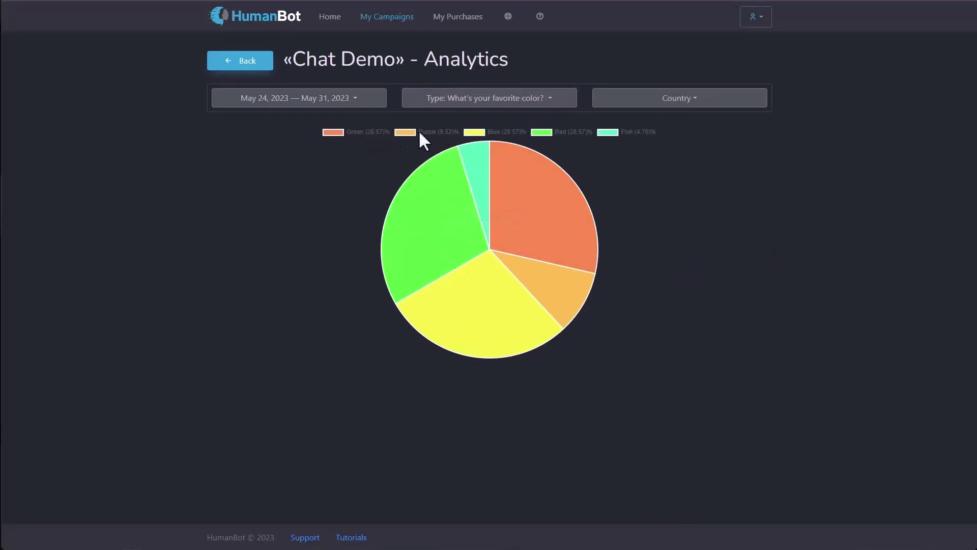
# Step: Show the 'What's your favorite food?' answers filtered to United States visitors
pyautogui.click(478, 103)
pyautogui.click(447, 236)
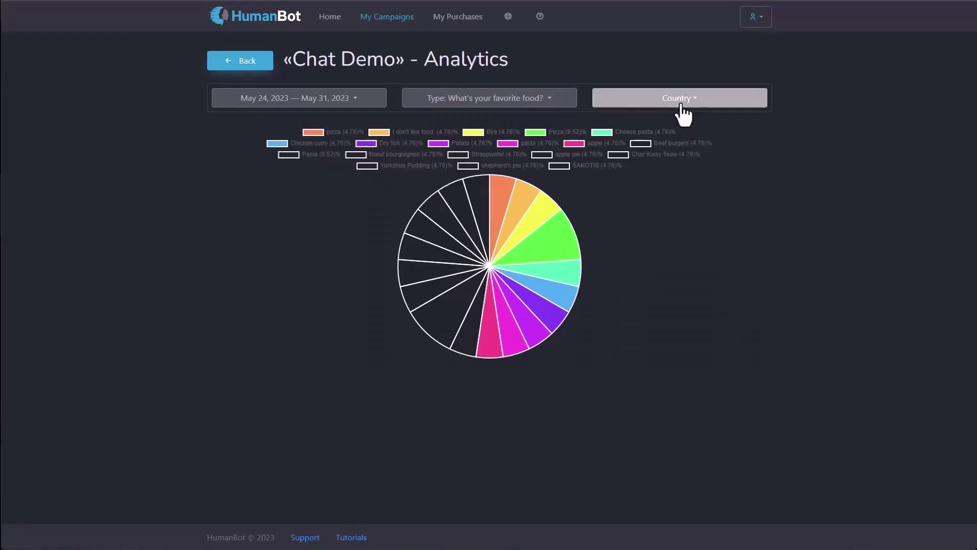
pyautogui.click(537, 100)
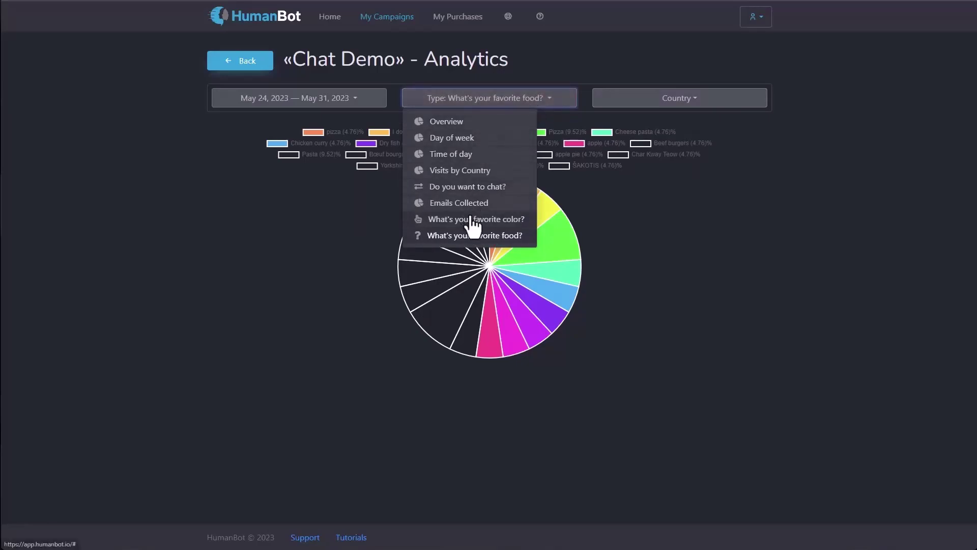
pyautogui.click(462, 238)
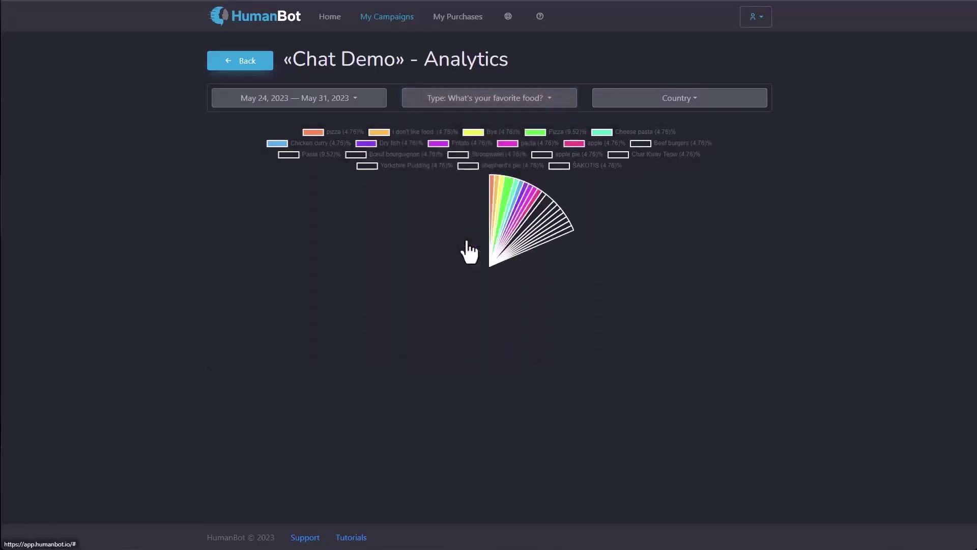
pyautogui.click(682, 103)
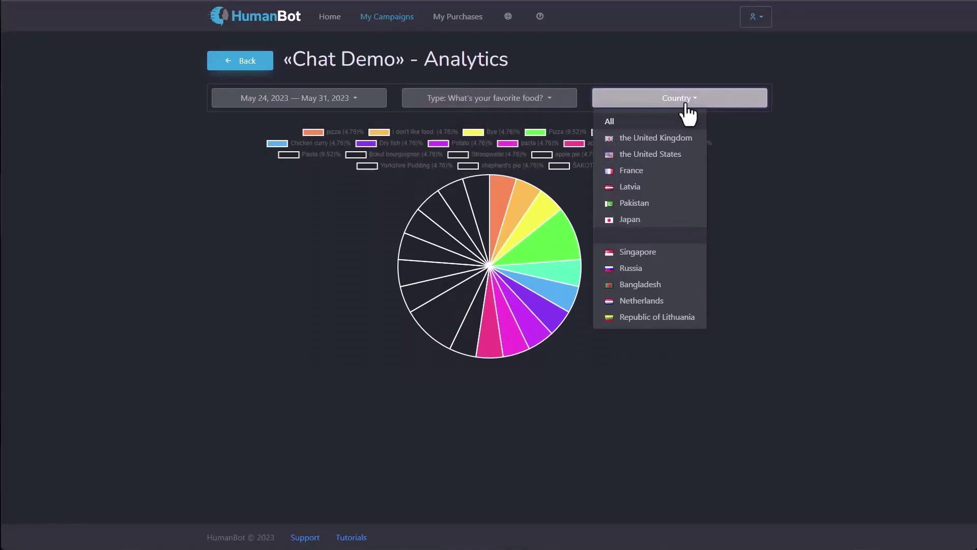
pyautogui.click(625, 155)
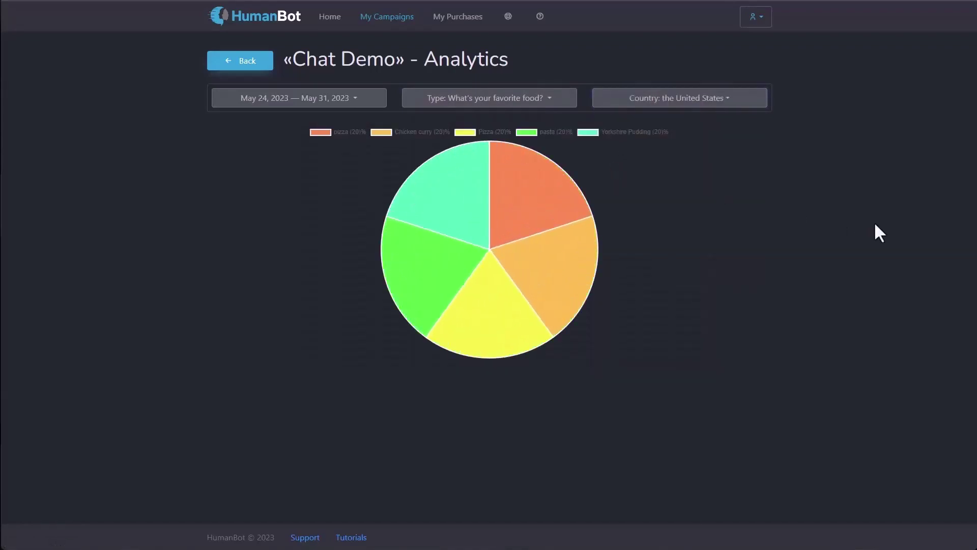
# Step: Go back to My Campaigns and open the Chat Demo campaign's chat transcripts
pyautogui.click(235, 63)
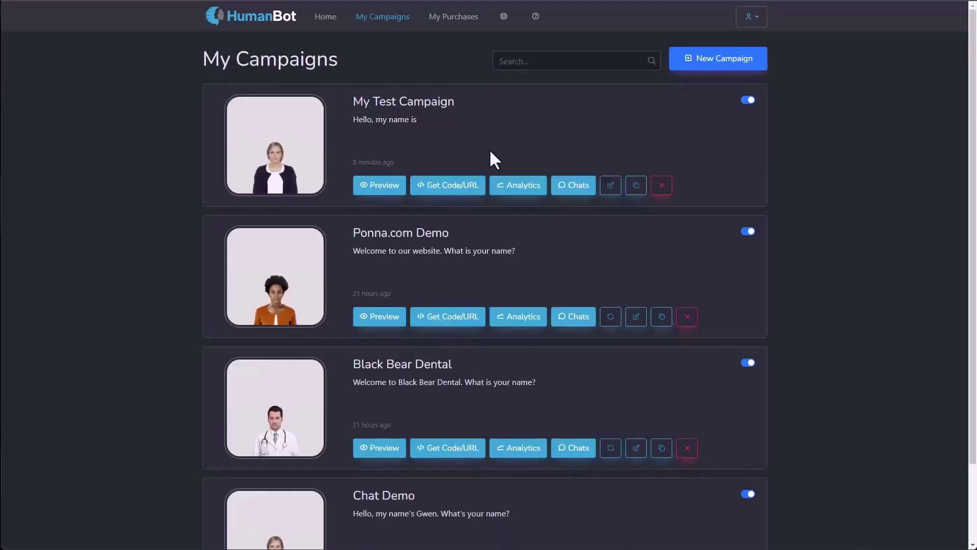
pyautogui.scroll(-2, 483, 147)
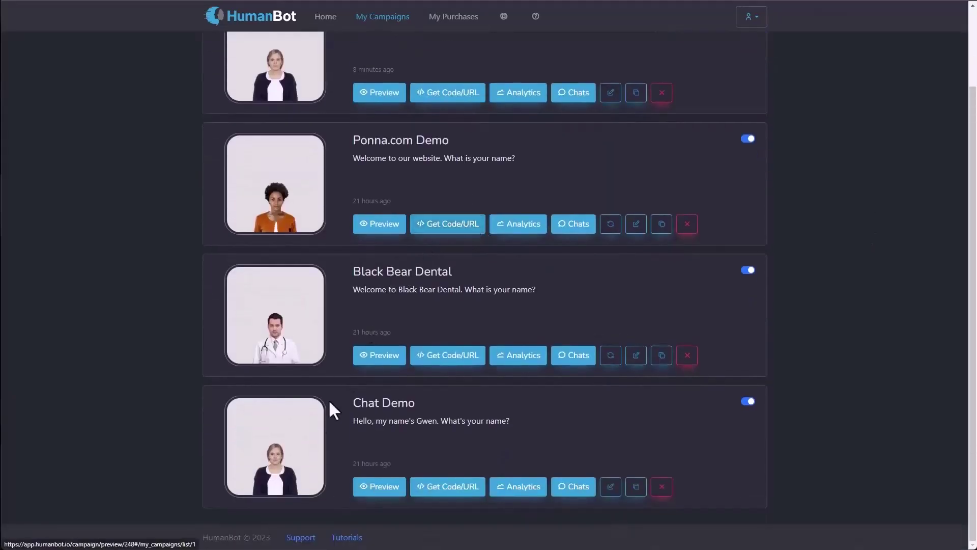
pyautogui.click(579, 491)
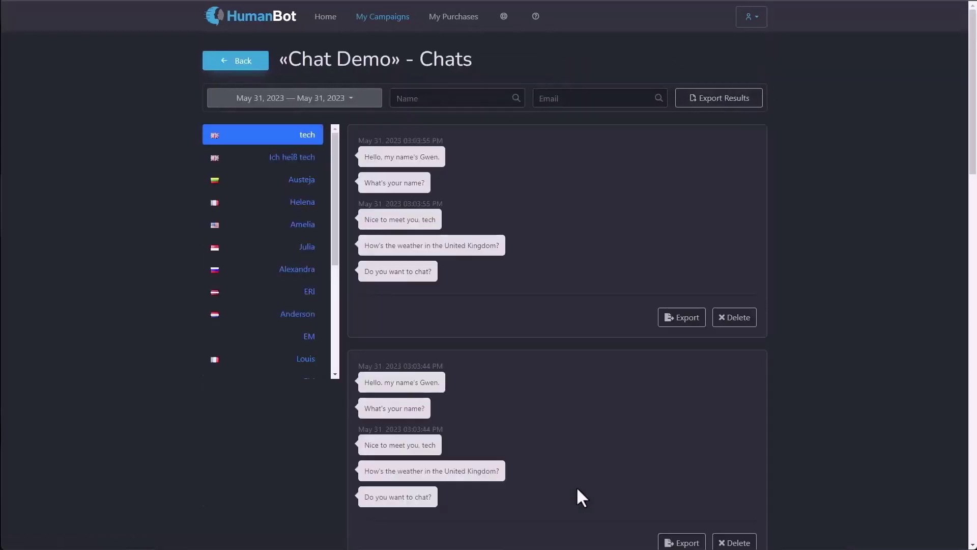
pyautogui.scroll(-4, 264, 219)
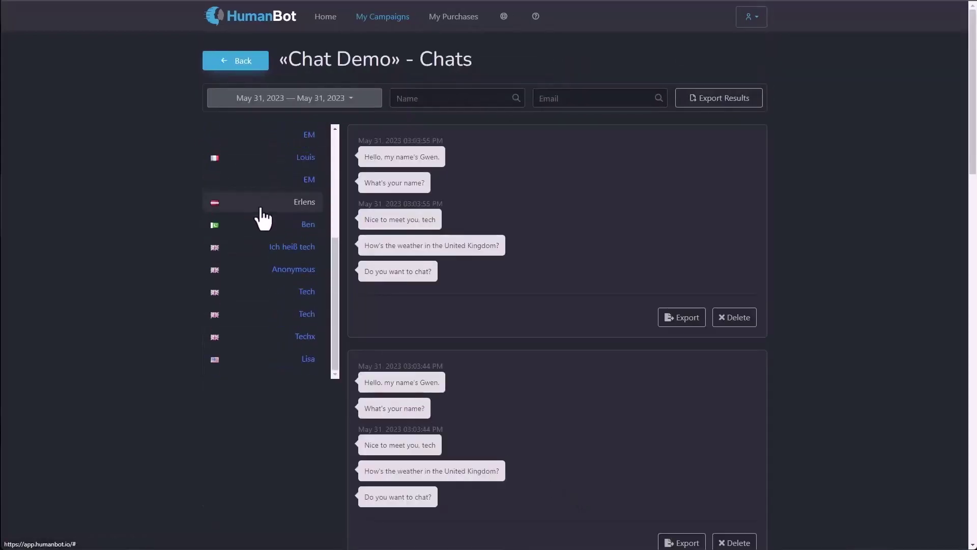
pyautogui.scroll(-3, 253, 215)
pyautogui.scroll(7, 252, 215)
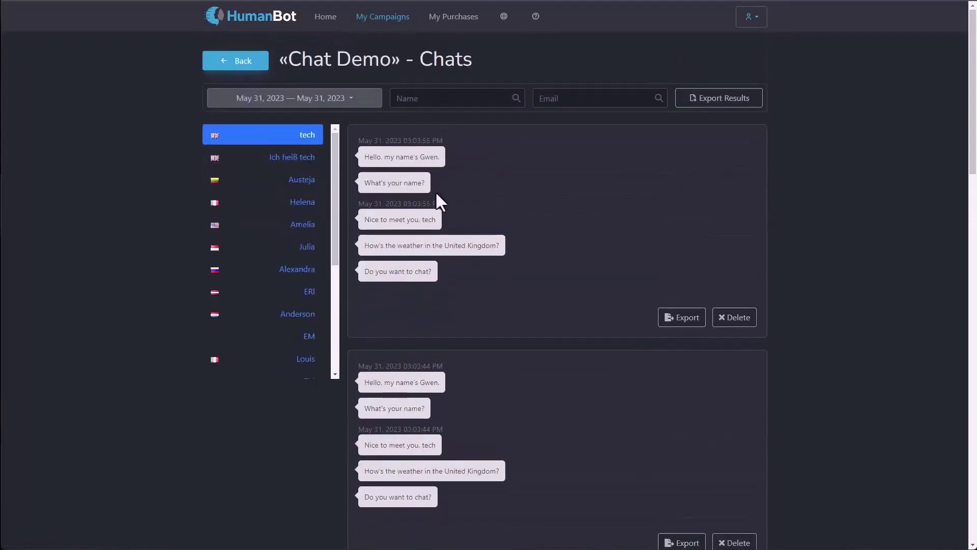
pyautogui.scroll(-12, 462, 389)
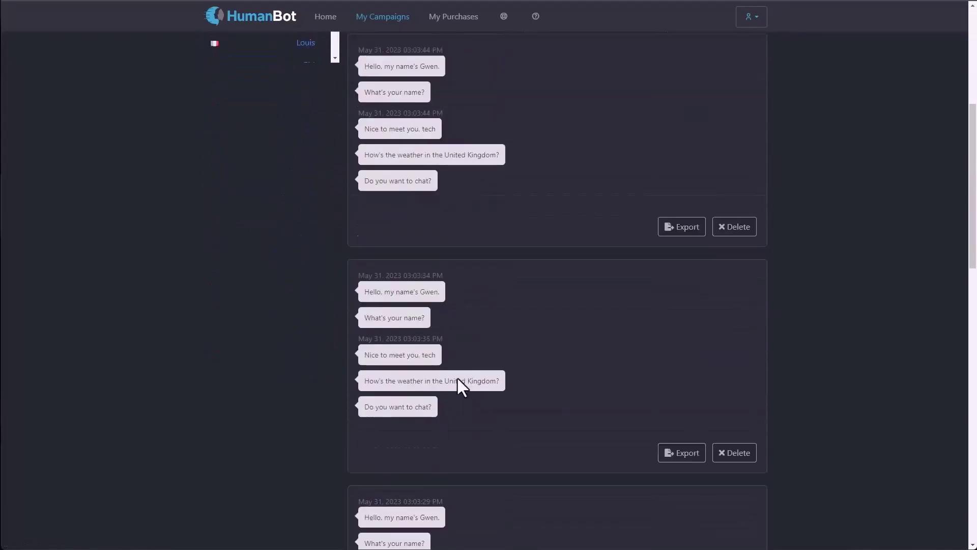
pyautogui.scroll(3, 457, 372)
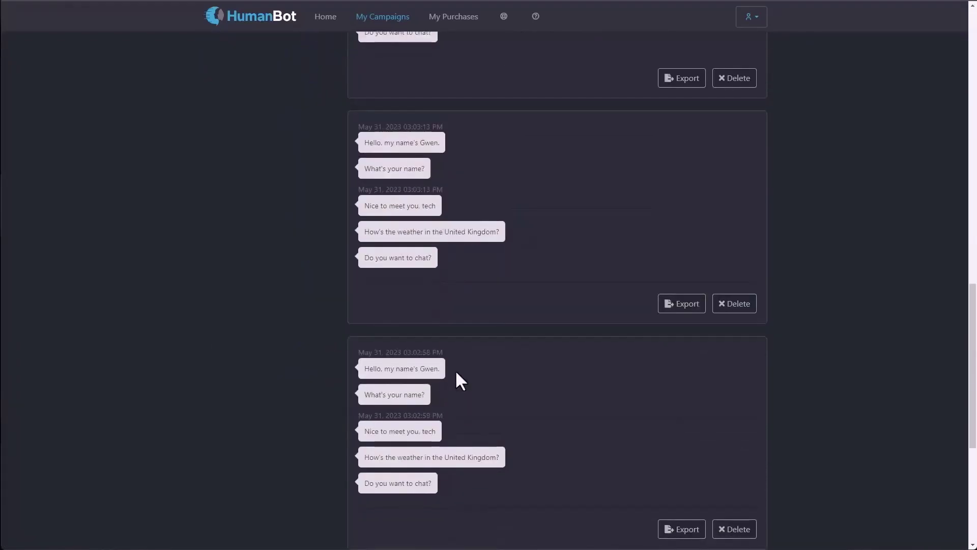
pyautogui.scroll(9, 450, 364)
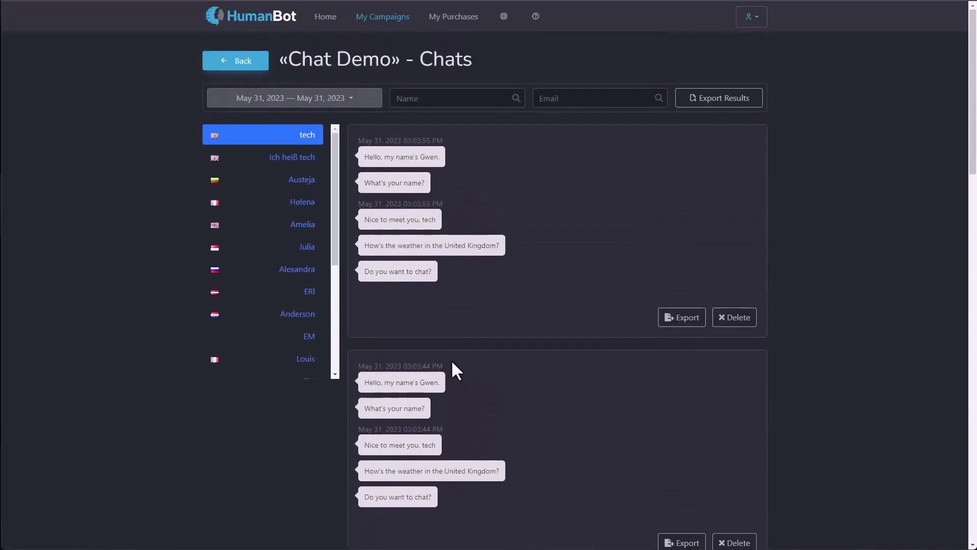
# Step: Look through the Ich heiß tech and France visitors' chats, ending on the Singapore visitor's transcript
pyautogui.click(292, 162)
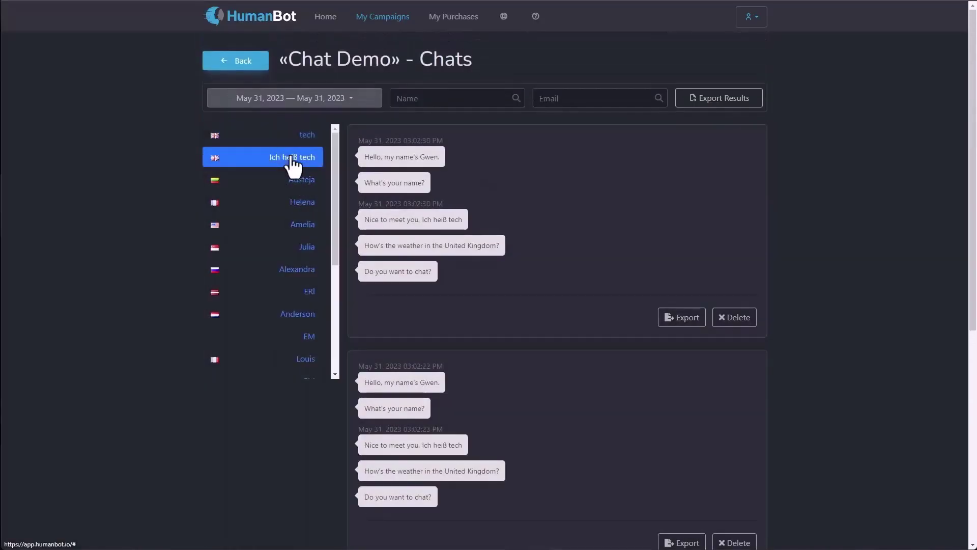
pyautogui.click(294, 205)
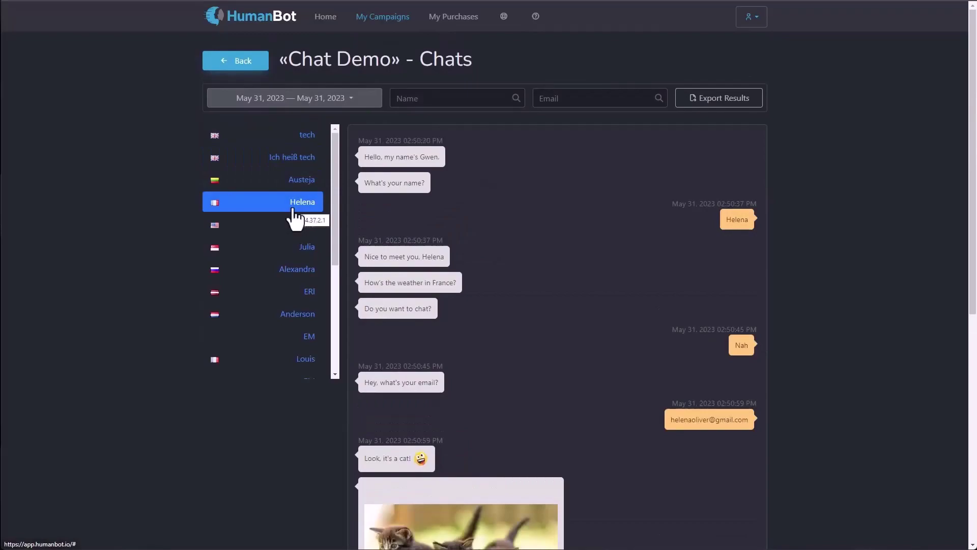
pyautogui.click(291, 257)
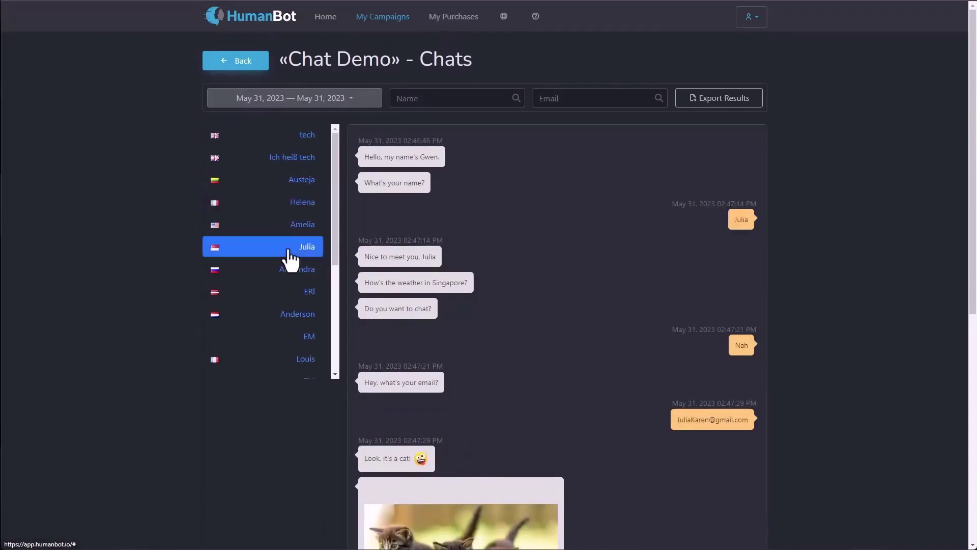
pyautogui.scroll(-8, 946, 188)
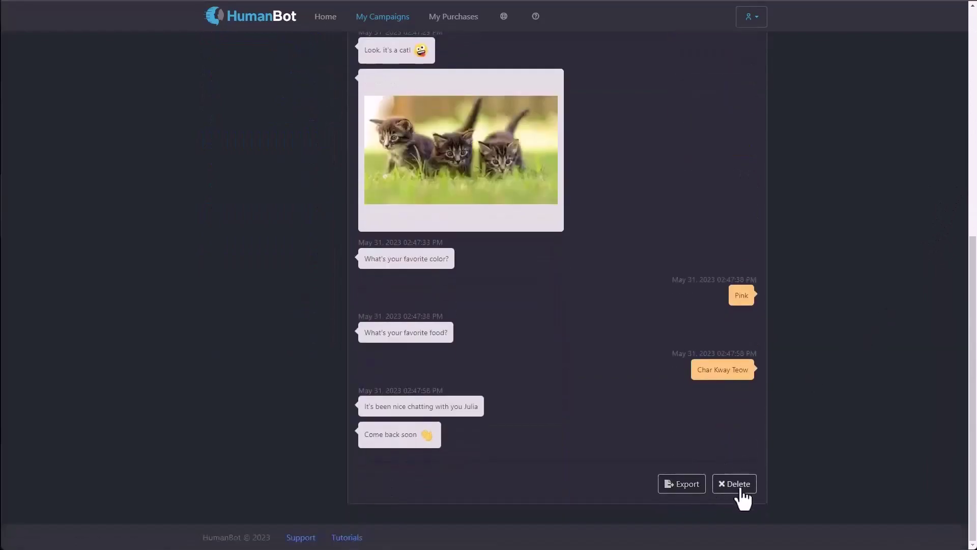
pyautogui.scroll(8, 733, 498)
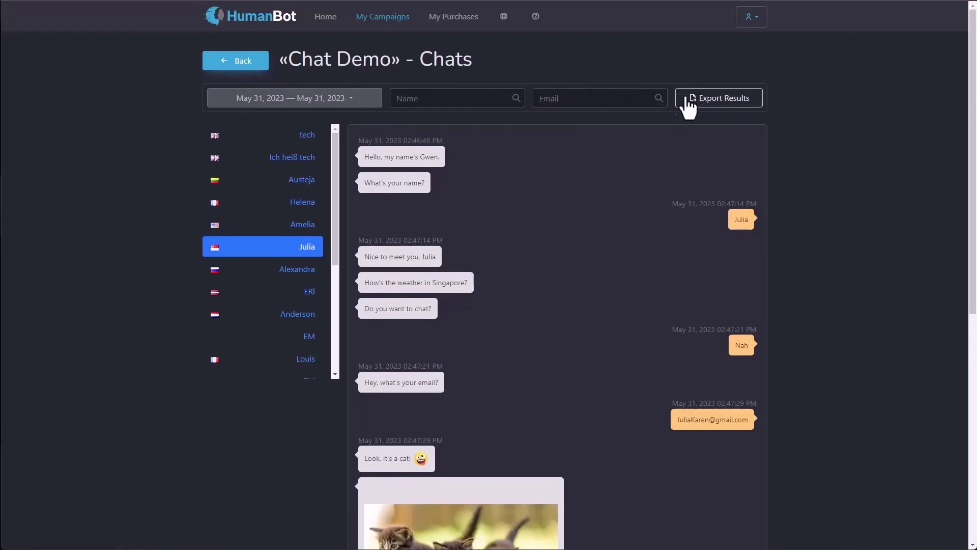
# Step: Return to My Campaigns and scroll through the four listed campaigns
pyautogui.click(381, 18)
pyautogui.scroll(-1, 417, 171)
pyautogui.scroll(-2, 413, 178)
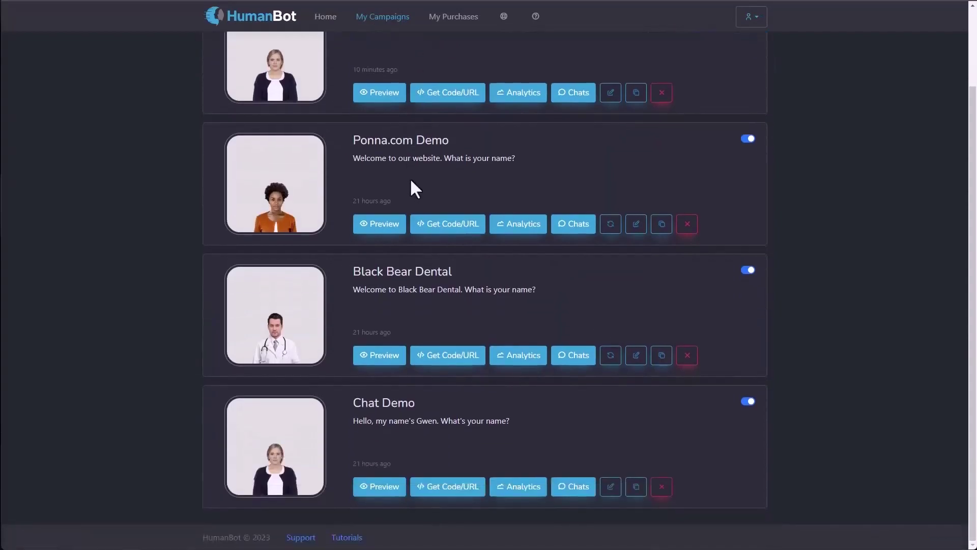
pyautogui.scroll(3, 410, 178)
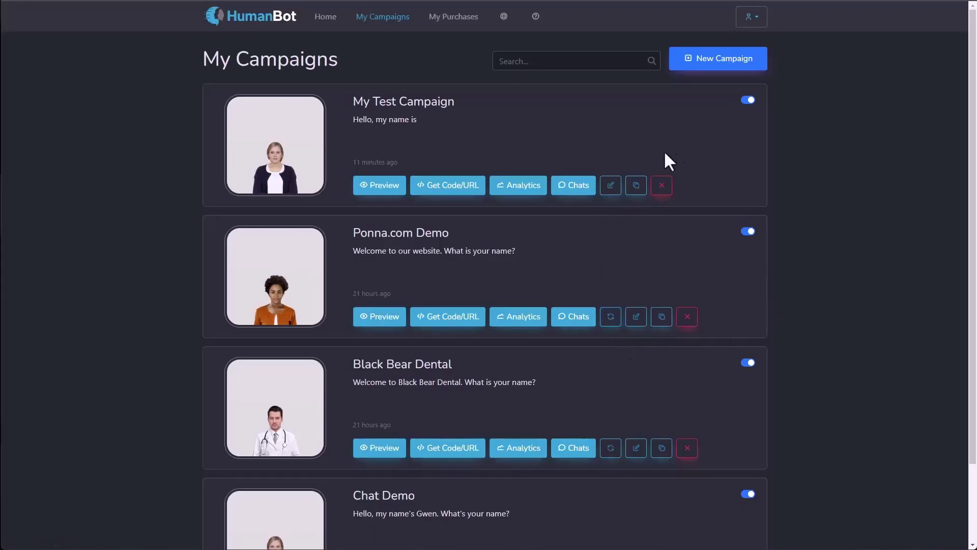
# Step: Start editing My Test Campaign, then go back to the campaigns list without changes
pyautogui.click(611, 186)
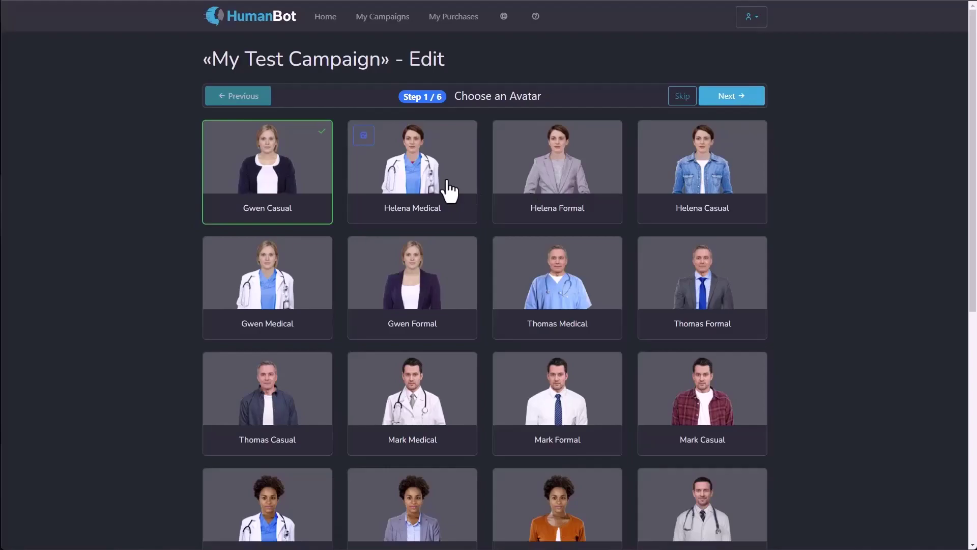
pyautogui.click(386, 22)
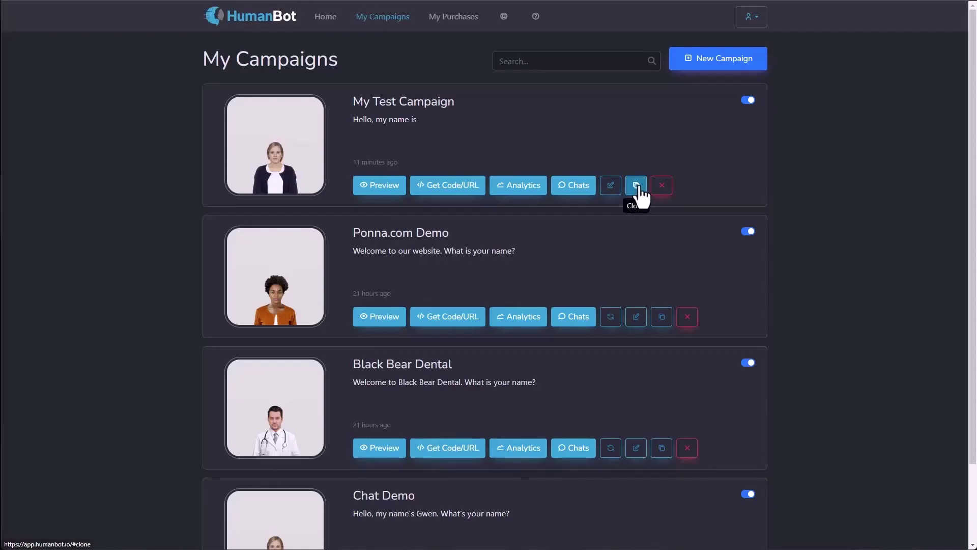
# Step: Scroll through the four enabled campaigns and put the cursor in the Search box
pyautogui.scroll(-2, 435, 270)
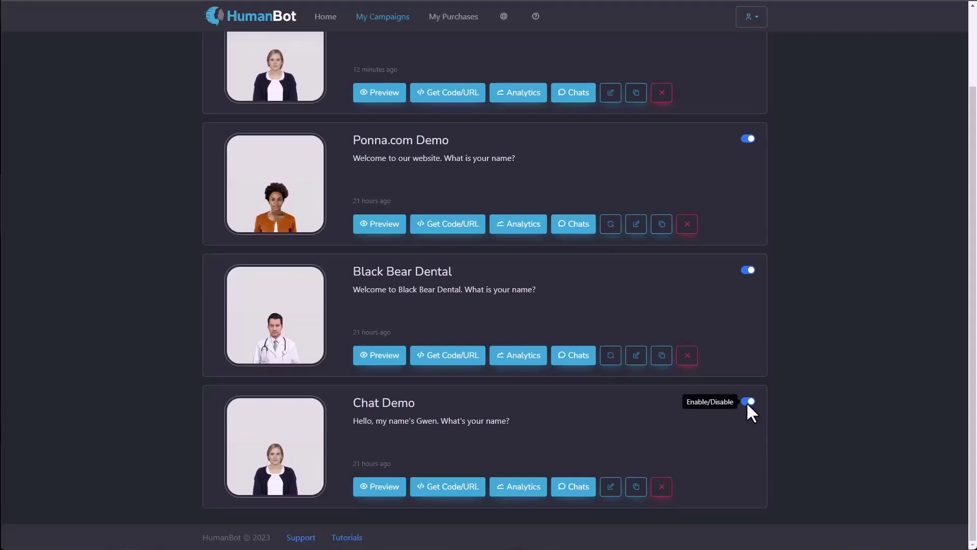
pyautogui.scroll(2, 746, 401)
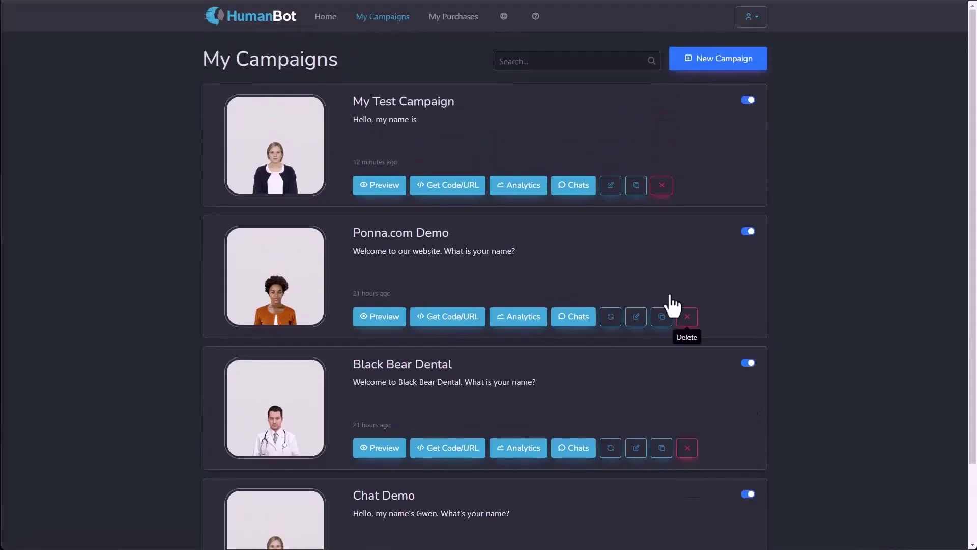
pyautogui.click(529, 62)
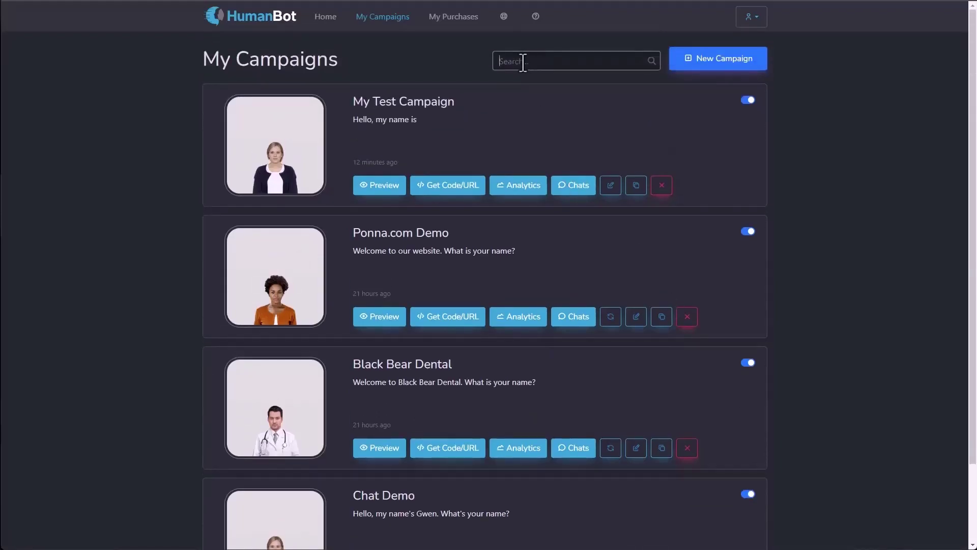
pyautogui.write('demo')
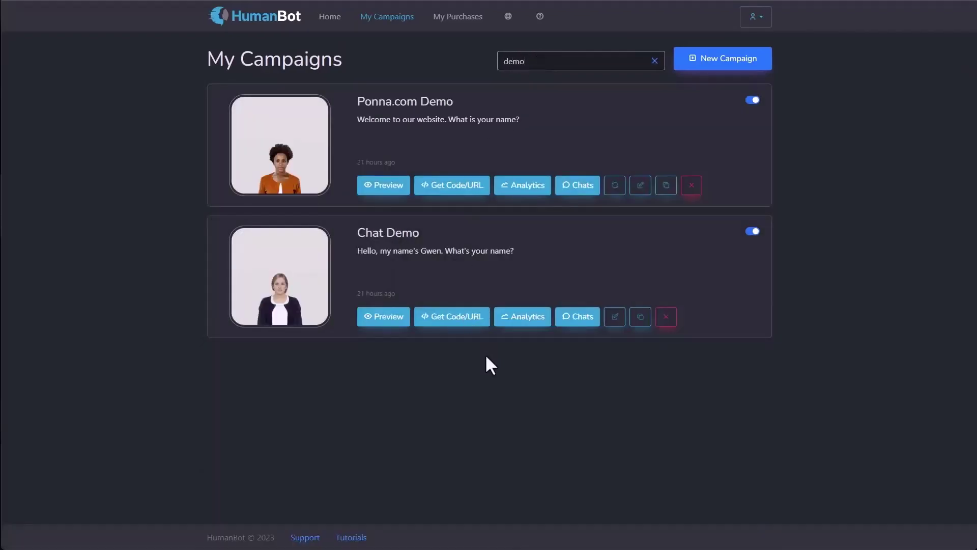
pyautogui.click(656, 65)
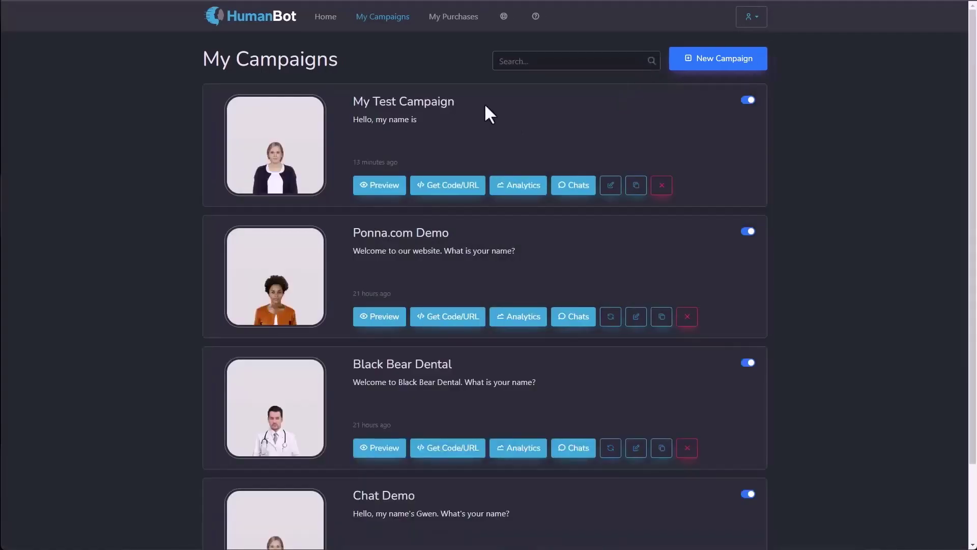
# Step: Go to My Purchases, then choose Profile from the account menu
pyautogui.click(440, 20)
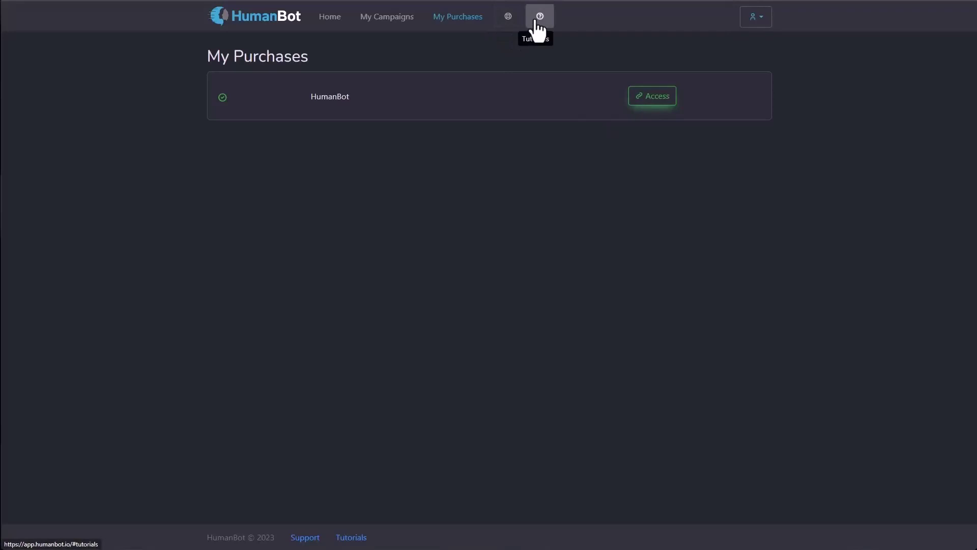
pyautogui.click(756, 17)
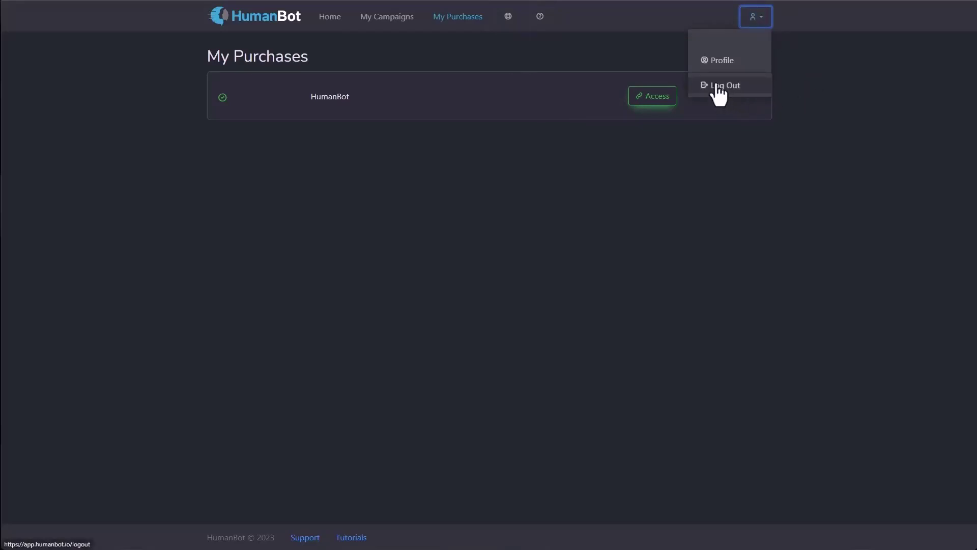
pyautogui.click(718, 62)
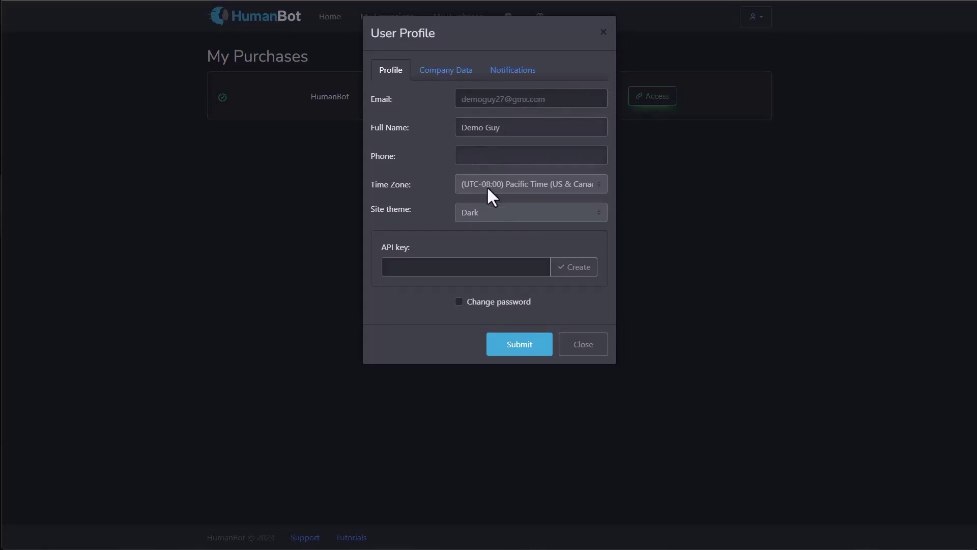
# Step: Switch the site theme to Light and then back to Dark
pyautogui.click(467, 218)
pyautogui.click(467, 232)
pyautogui.click(478, 214)
pyautogui.click(475, 238)
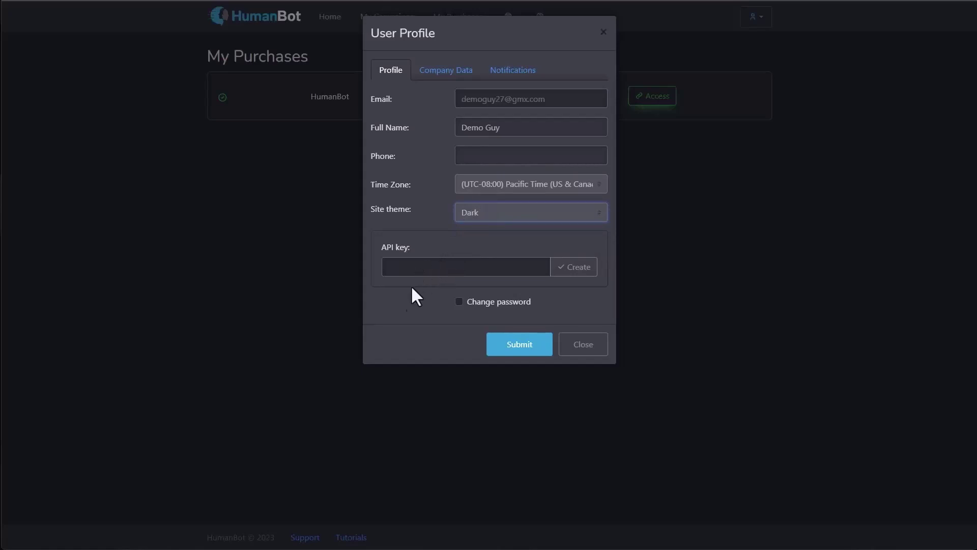
# Step: Show and hide the Change password fields, then view Company Data and Notifications
pyautogui.click(458, 302)
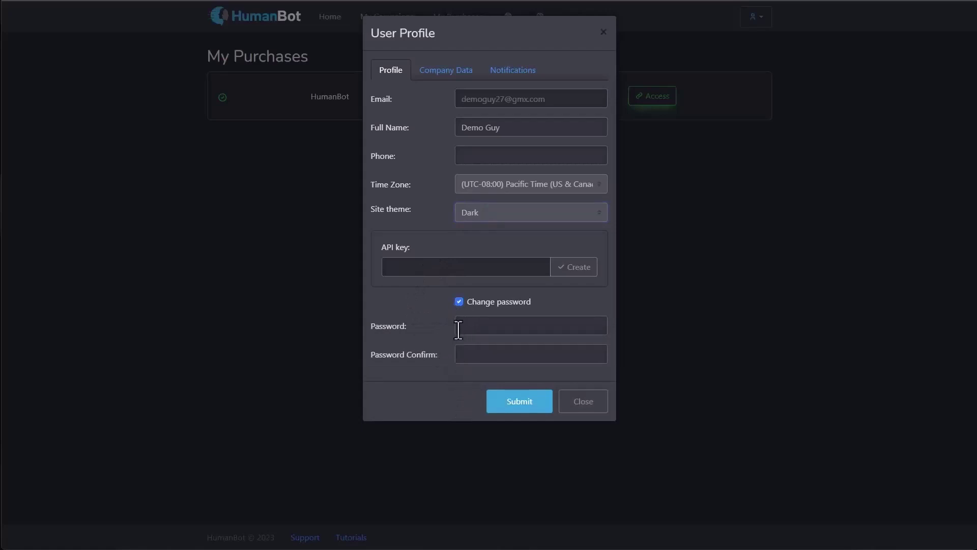
pyautogui.click(459, 302)
pyautogui.click(445, 70)
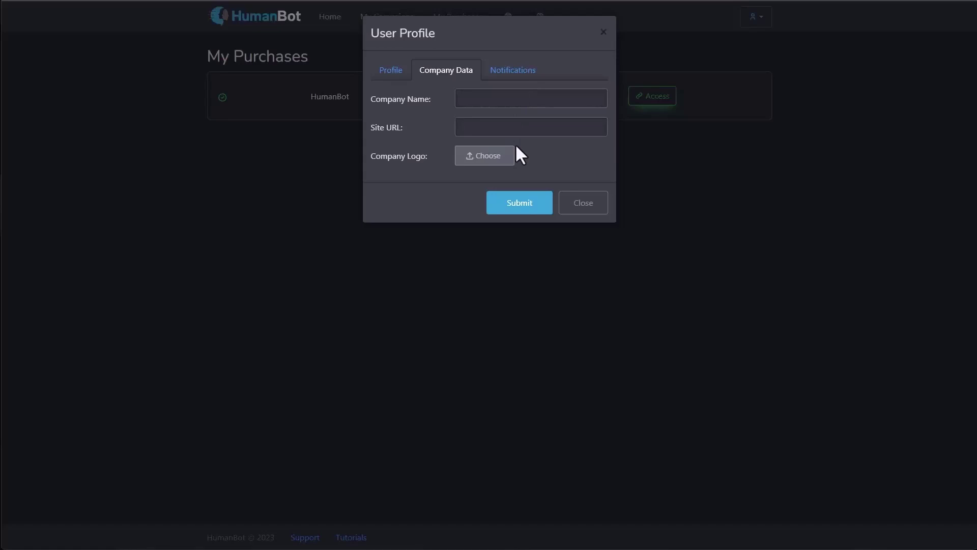
pyautogui.click(524, 73)
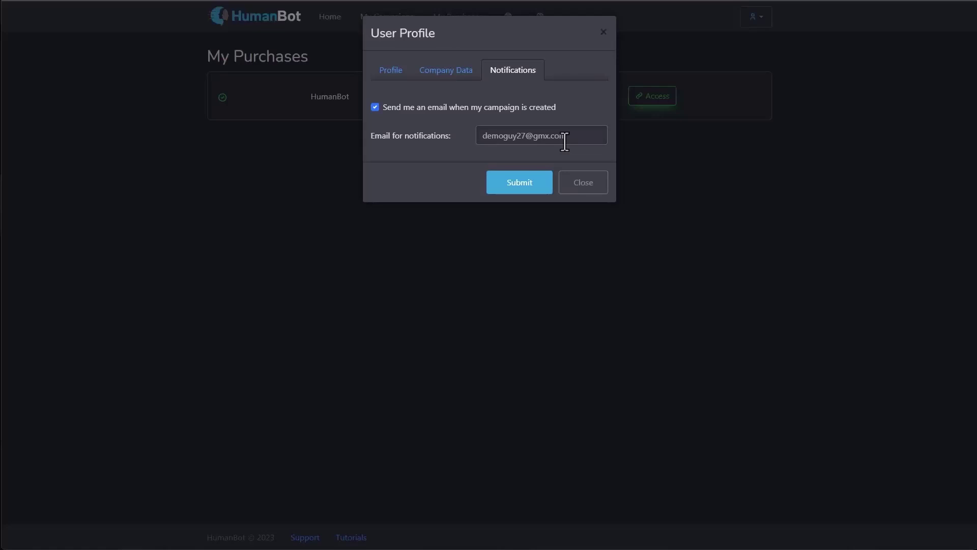
# Step: Close the profile and start a from-scratch campaign with Talking Virtual Assistant disabled
pyautogui.click(578, 185)
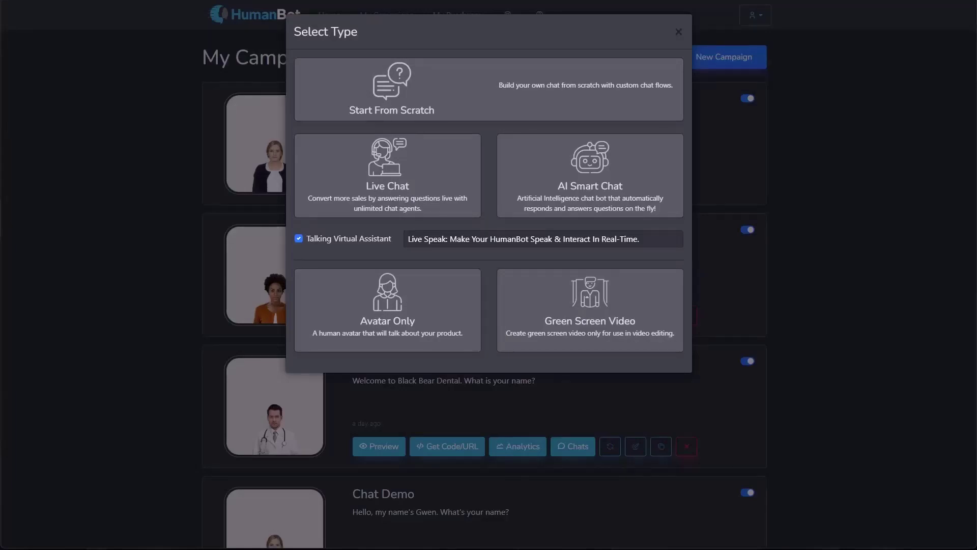
pyautogui.click(363, 240)
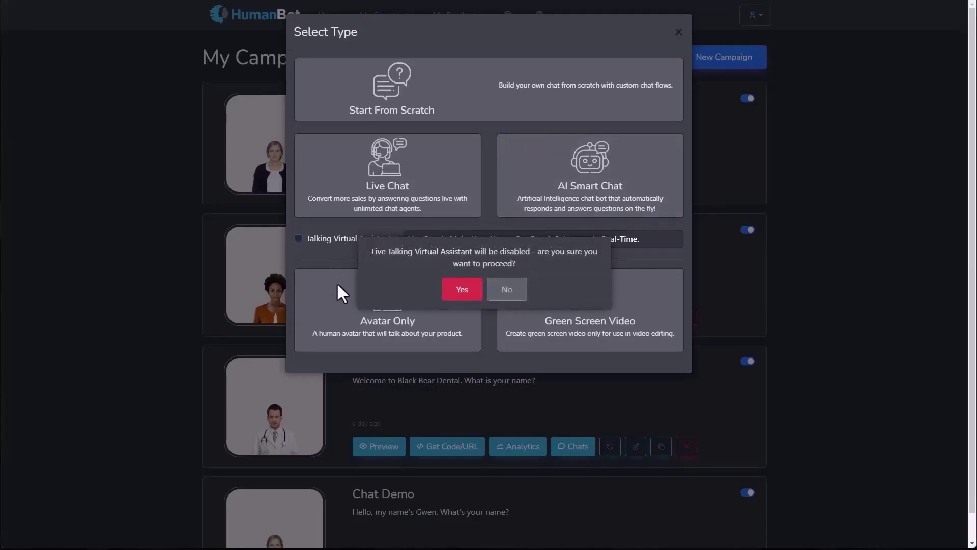
pyautogui.click(462, 291)
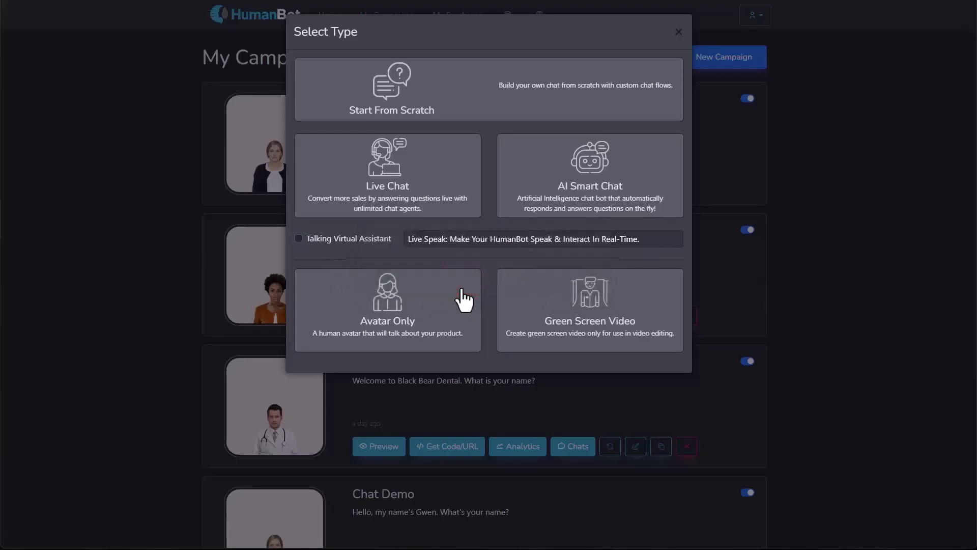
pyautogui.click(437, 122)
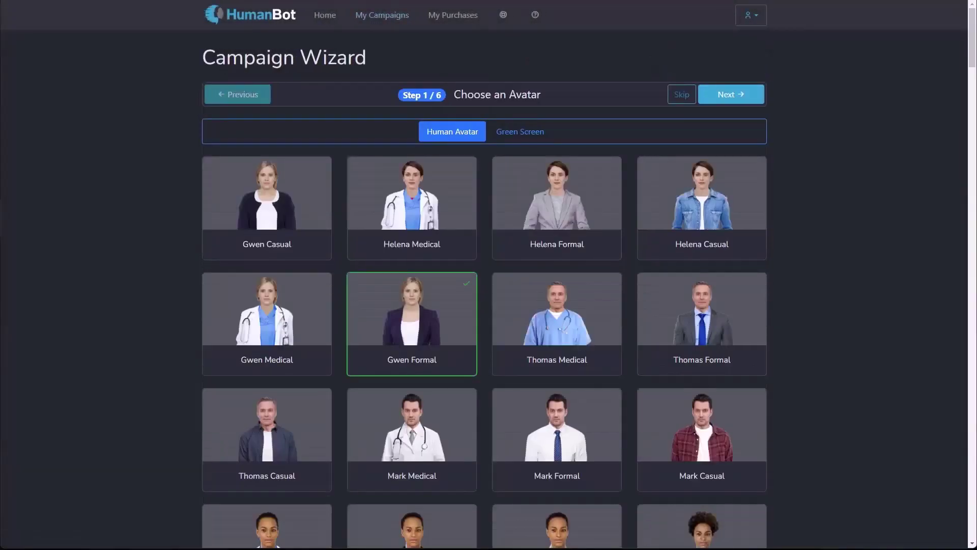
# Step: Try Helena Medical and Helena Formal, then settle on Gwen Formal as the avatar
pyautogui.click(415, 218)
pyautogui.click(506, 236)
pyautogui.click(448, 319)
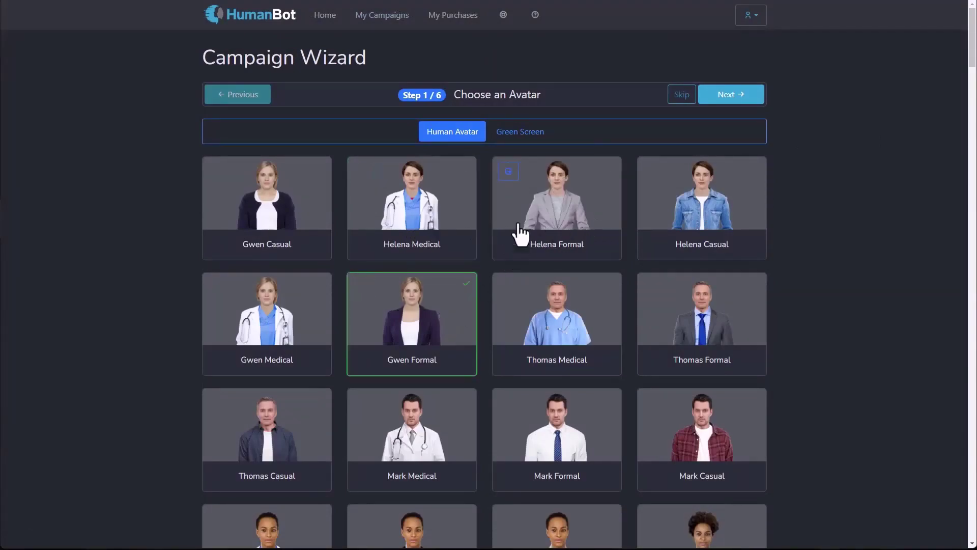
# Step: Upload the green screen Dentist video as a Green Screen avatar and preview it
pyautogui.click(517, 133)
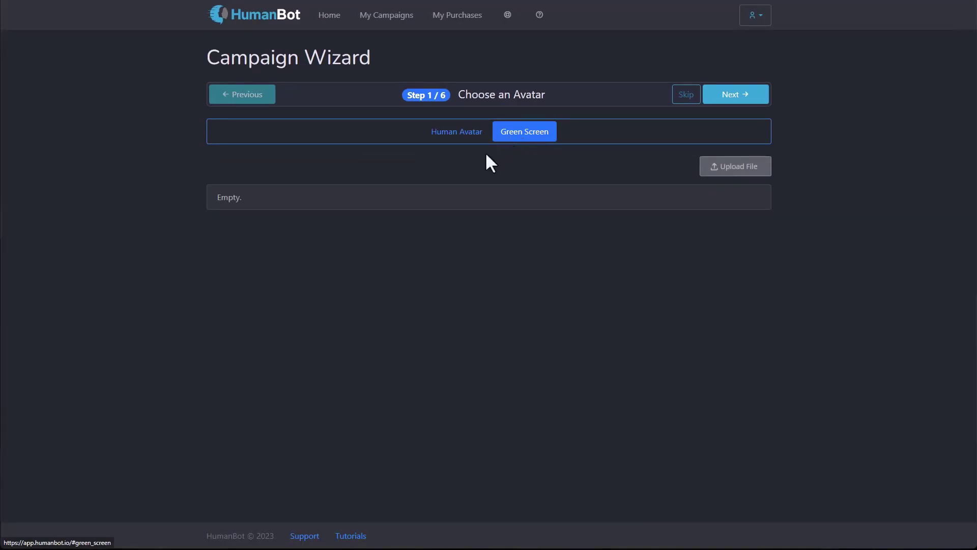
pyautogui.click(743, 173)
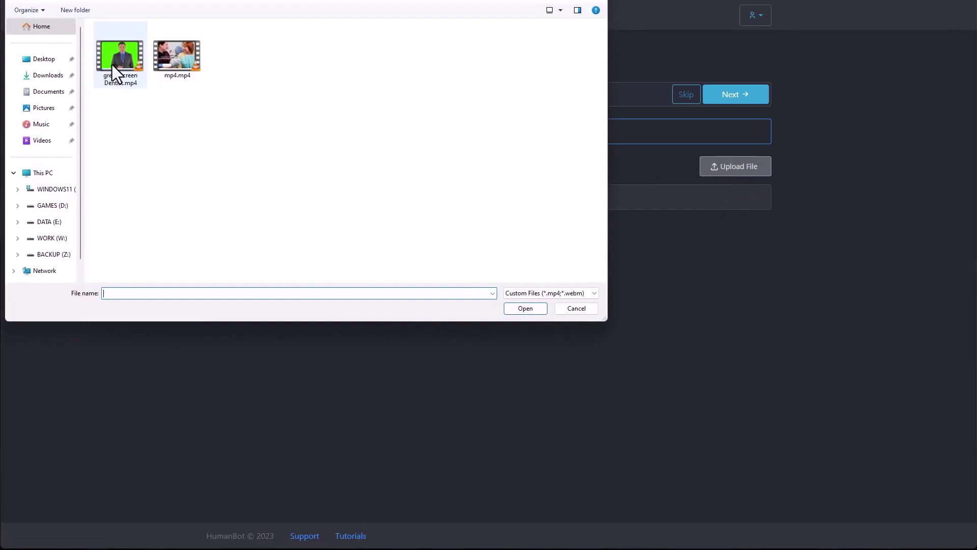
pyautogui.doubleClick(117, 61)
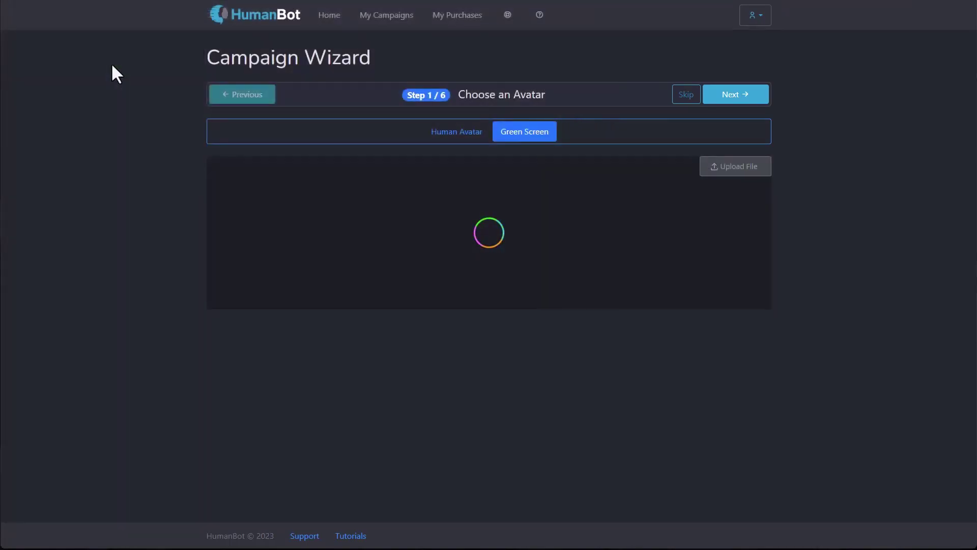
pyautogui.moveTo(304, 278)
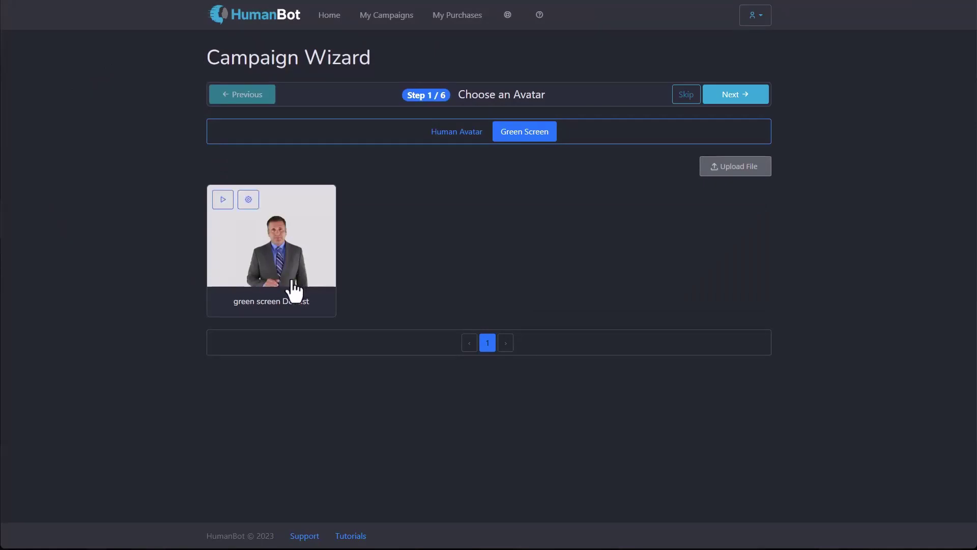
pyautogui.click(226, 199)
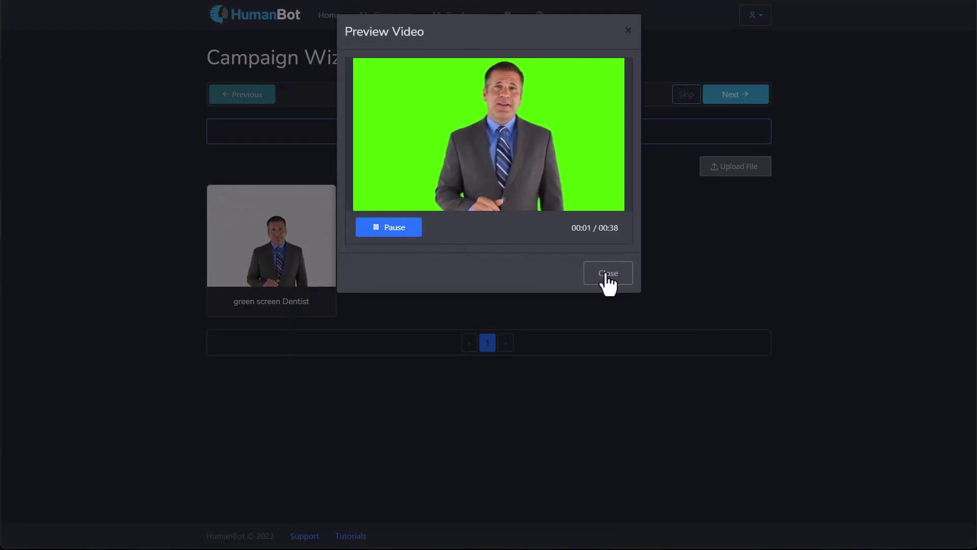
pyautogui.click(606, 279)
# Step: In the Dentist video's green-screen settings, pick the green background as the key colour
pyautogui.click(248, 201)
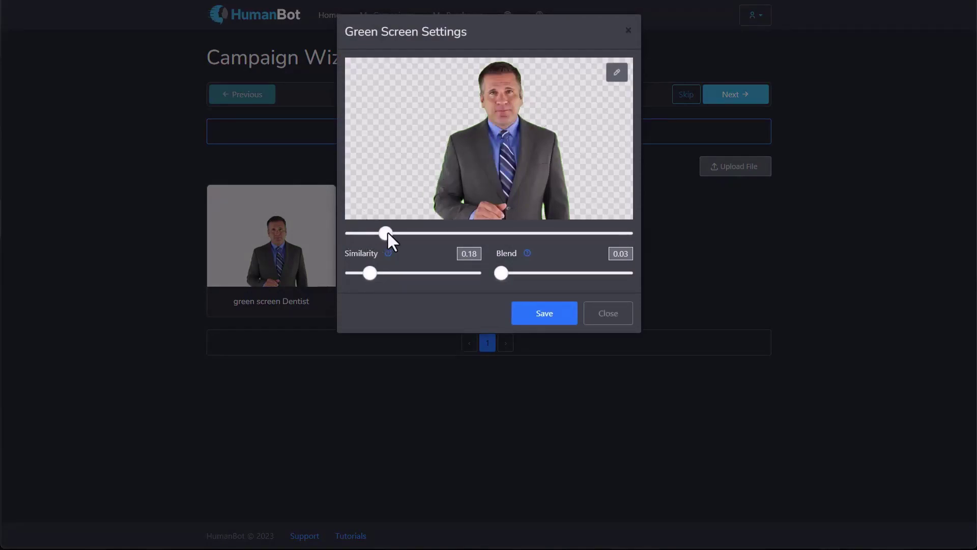
pyautogui.moveTo(443, 232); pyautogui.dragTo(557, 234)
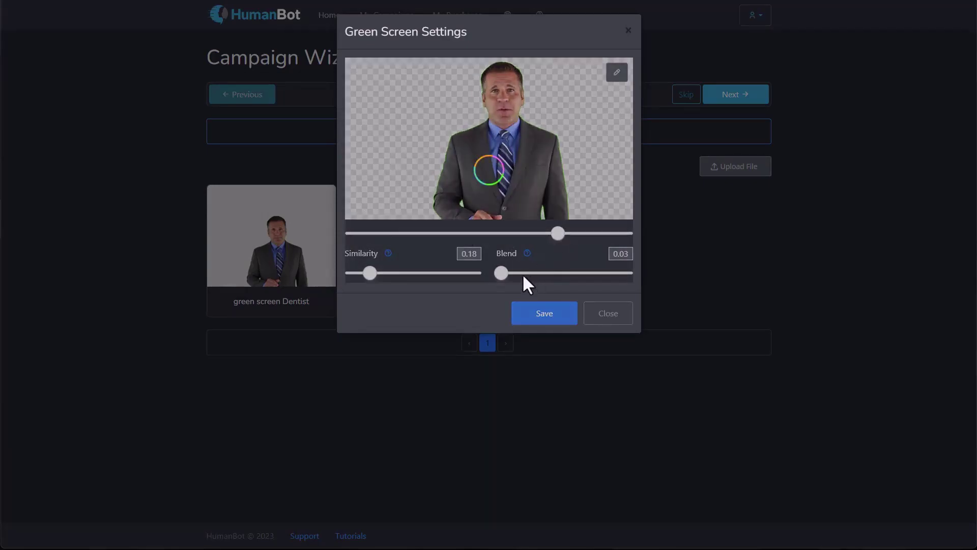
pyautogui.click(617, 71)
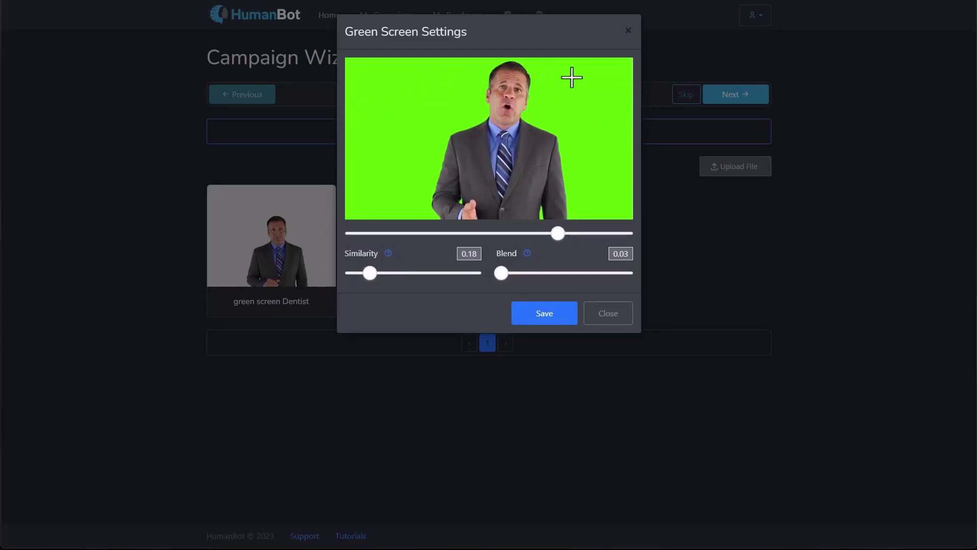
pyautogui.click(392, 121)
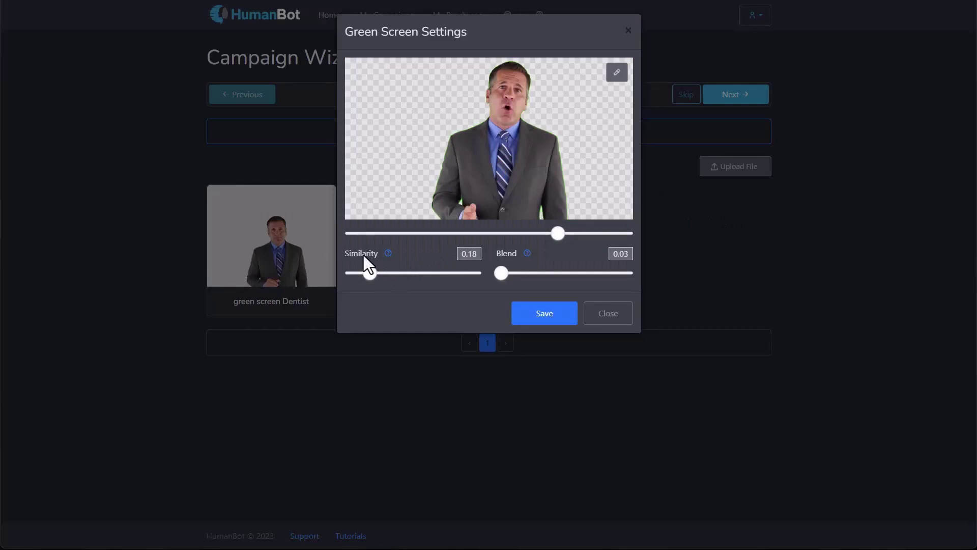
# Step: Set key similarity to about 0.43 and blend to 0.13, then close the settings
pyautogui.moveTo(528, 253)
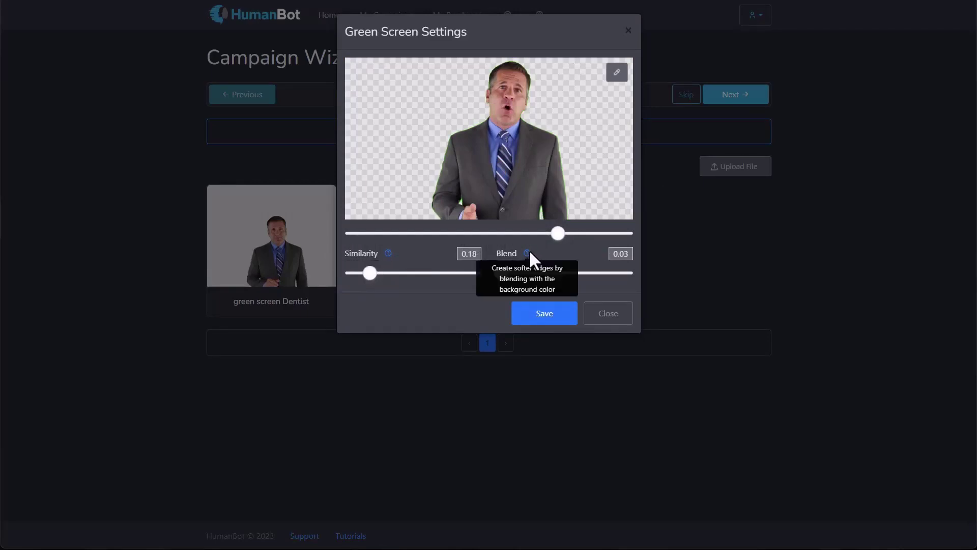
pyautogui.moveTo(391, 253)
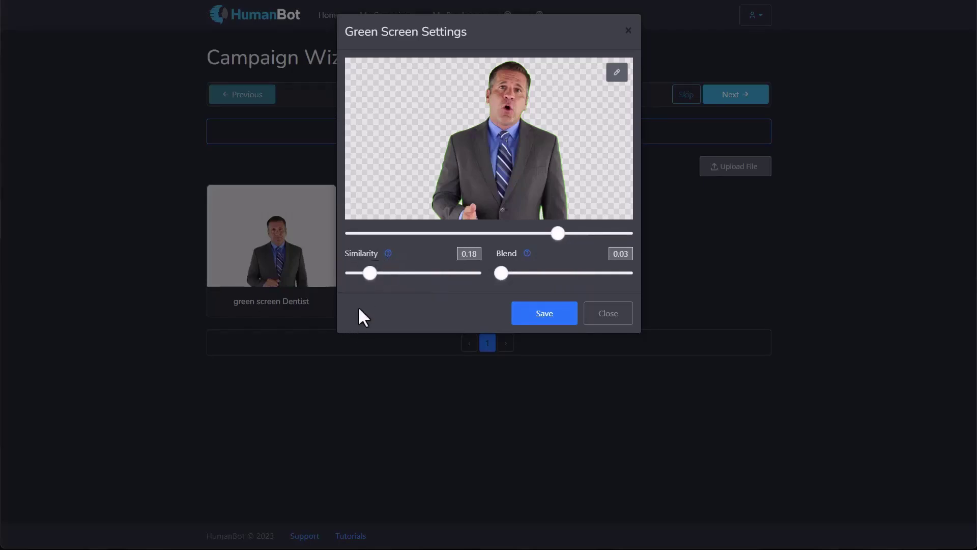
pyautogui.moveTo(368, 271); pyautogui.dragTo(350, 277)
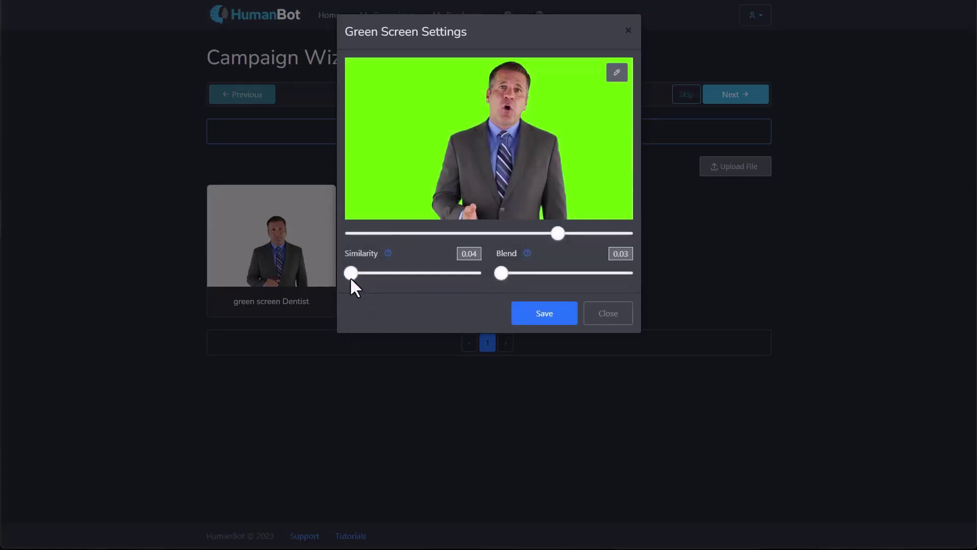
pyautogui.moveTo(350, 277); pyautogui.dragTo(407, 275)
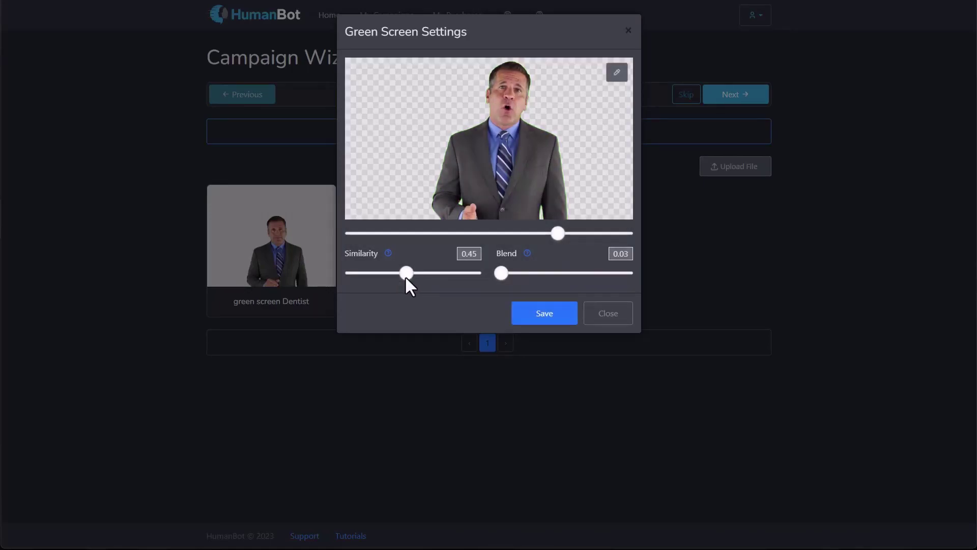
pyautogui.moveTo(406, 276); pyautogui.dragTo(445, 274)
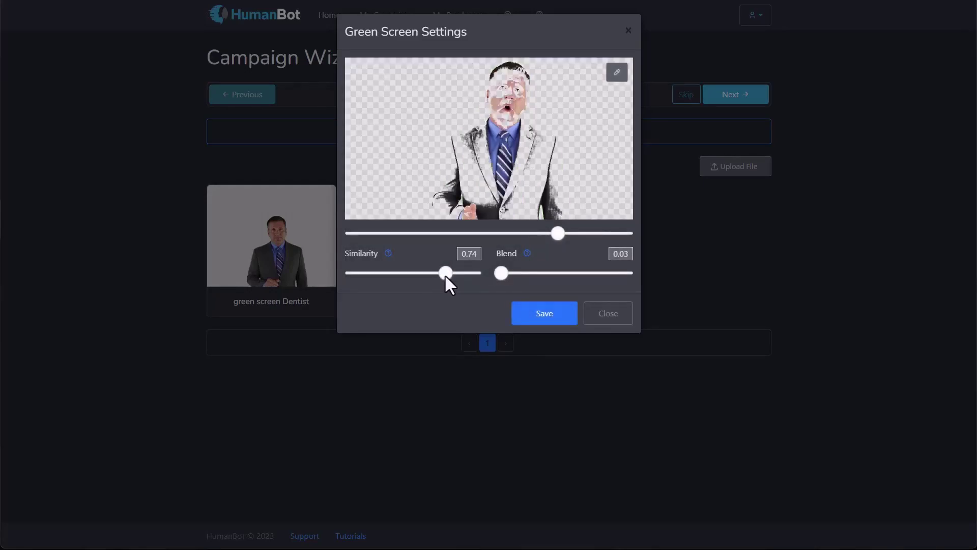
pyautogui.moveTo(444, 273); pyautogui.dragTo(403, 275)
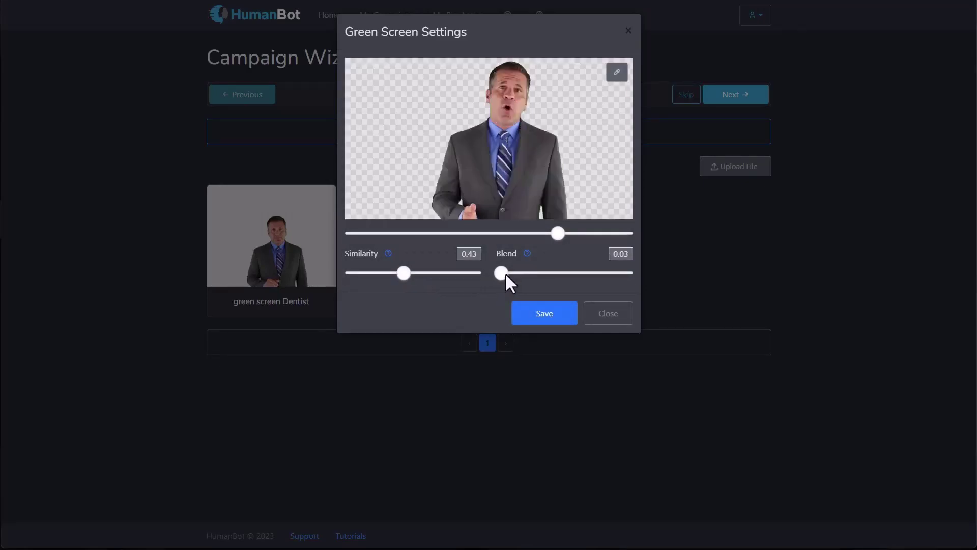
pyautogui.moveTo(508, 273)
pyautogui.mouseDown()
pyautogui.moveTo(548, 274)
pyautogui.moveTo(518, 277)
pyautogui.mouseUp()
pyautogui.click(614, 324)
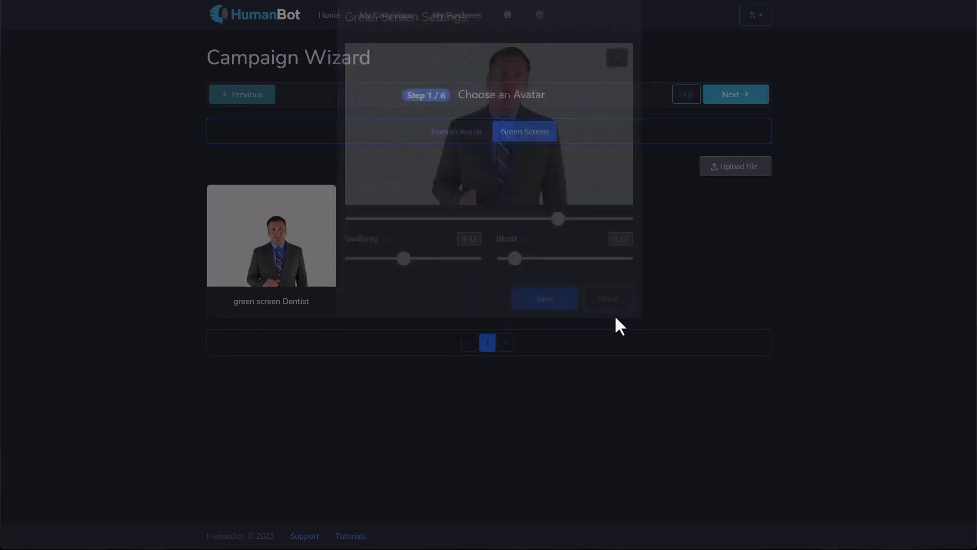
# Step: On the Human Avatar tab, pick the Gwen Casual avatar and continue to the Welcome Message step
pyautogui.click(457, 144)
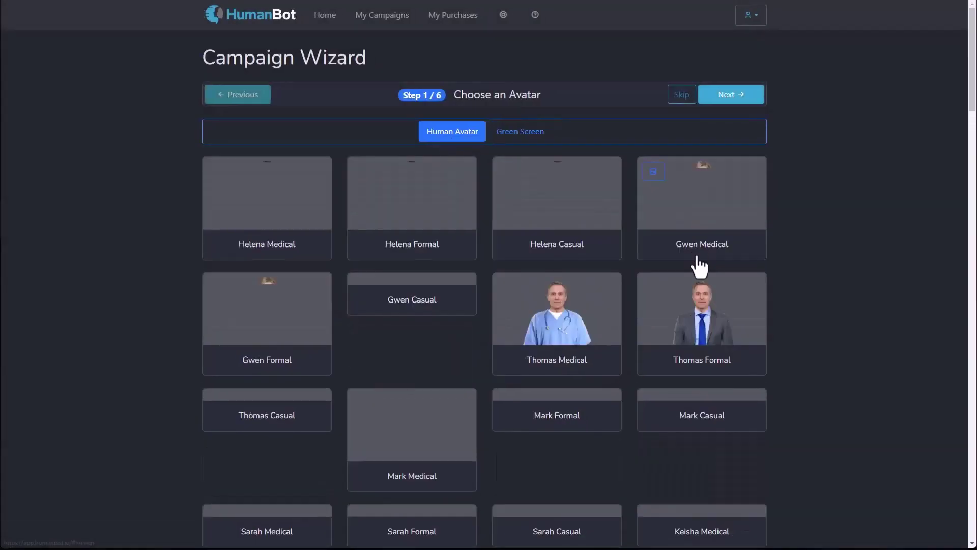
pyautogui.click(428, 316)
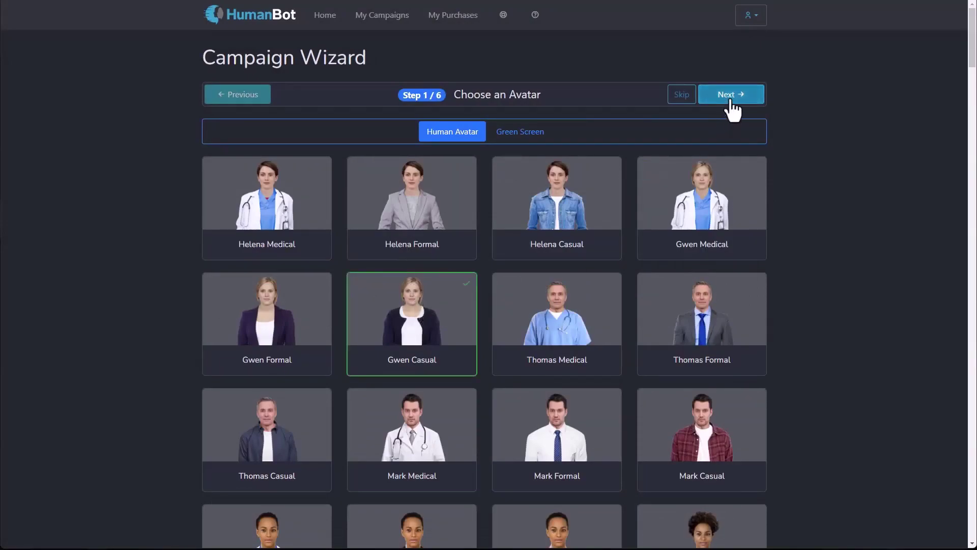
pyautogui.click(731, 96)
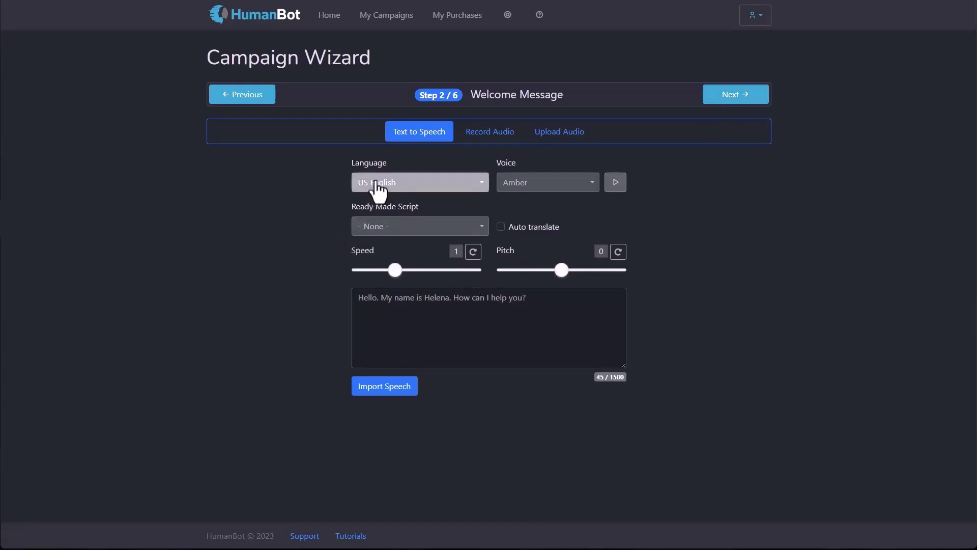
# Step: Browse the speech language and ready-made script lists, leaving both unchanged
pyautogui.click(451, 192)
pyautogui.scroll(-1, 394, 297)
pyautogui.scroll(-5, 392, 299)
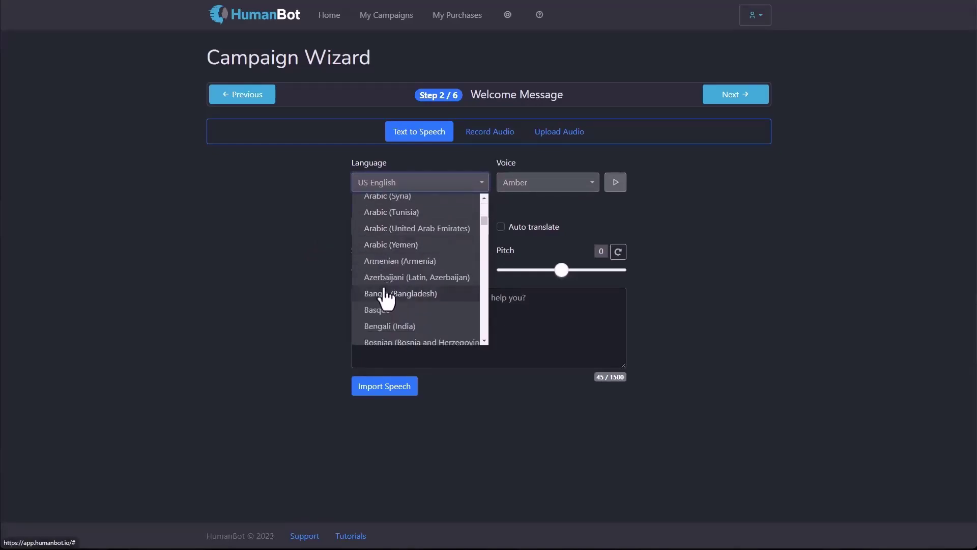
pyautogui.scroll(-3, 385, 300)
pyautogui.scroll(2, 385, 300)
pyautogui.click(298, 277)
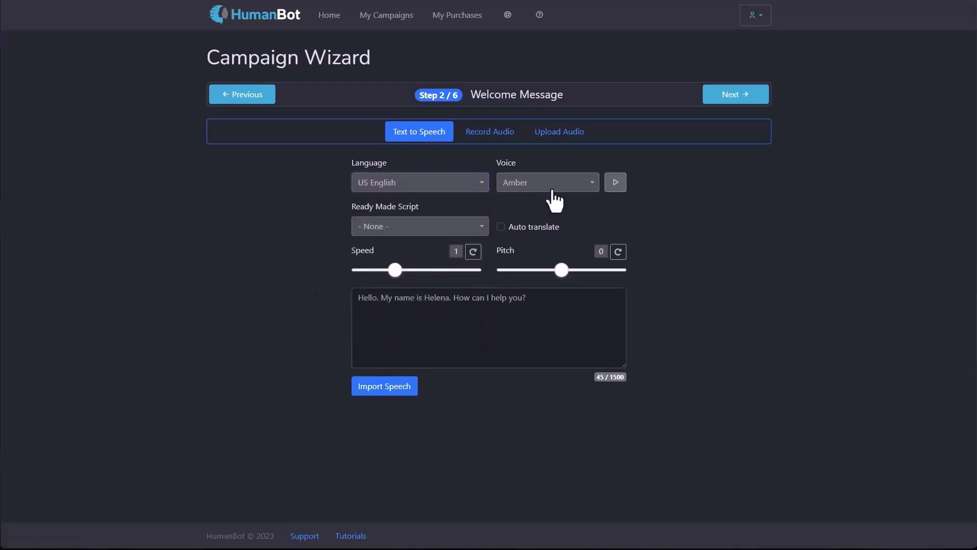
pyautogui.click(481, 230)
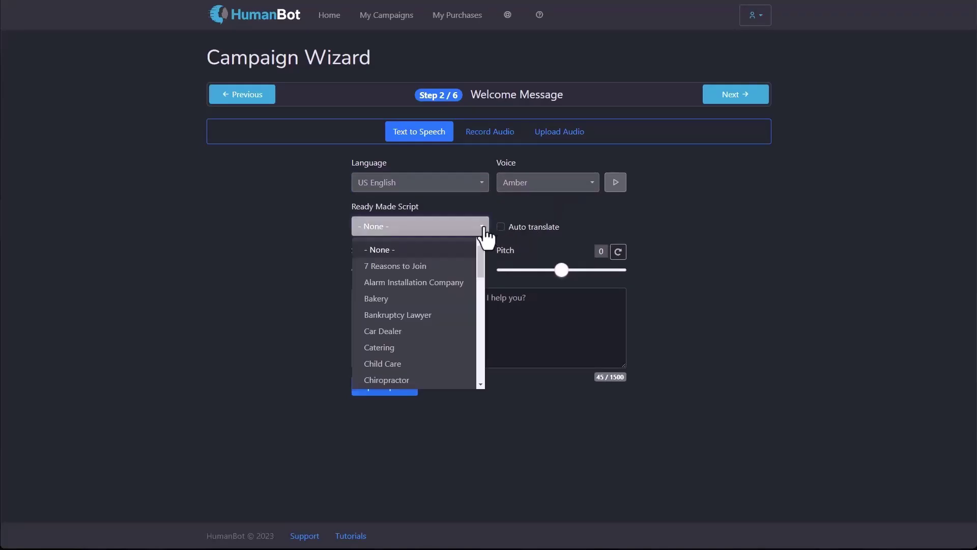
pyautogui.click(451, 477)
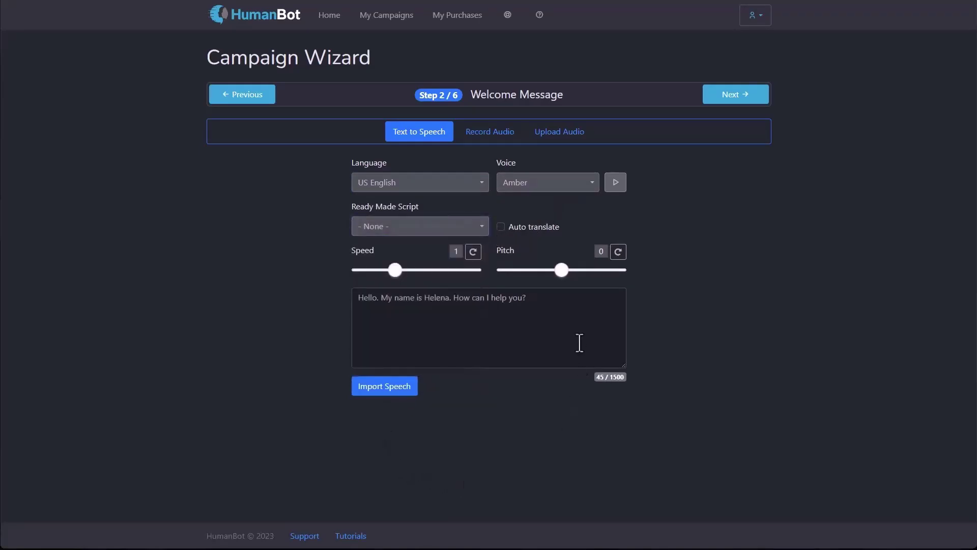
# Step: Generate and play the Amber-voiced greeting audio, then reset speed and pitch to their defaults
pyautogui.click(508, 311)
pyautogui.click(389, 387)
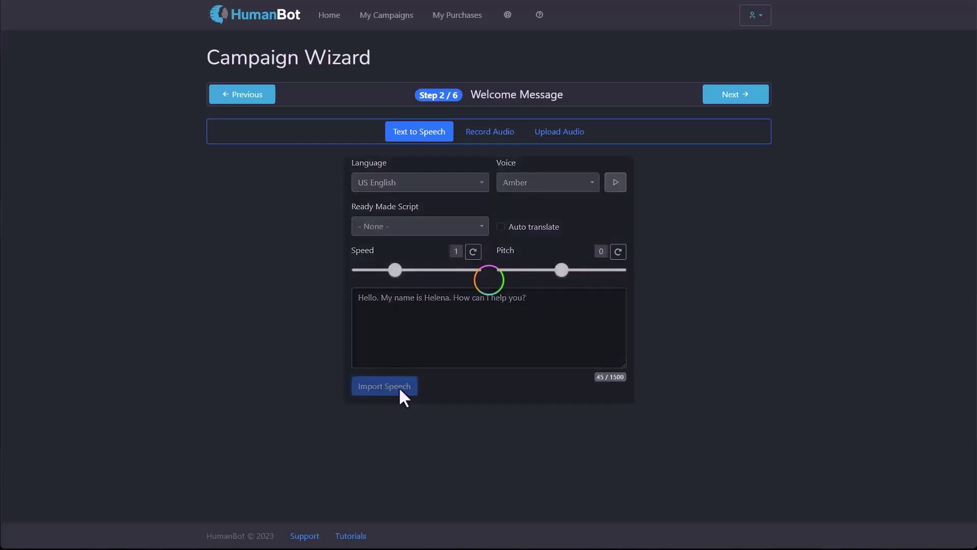
pyautogui.click(445, 390)
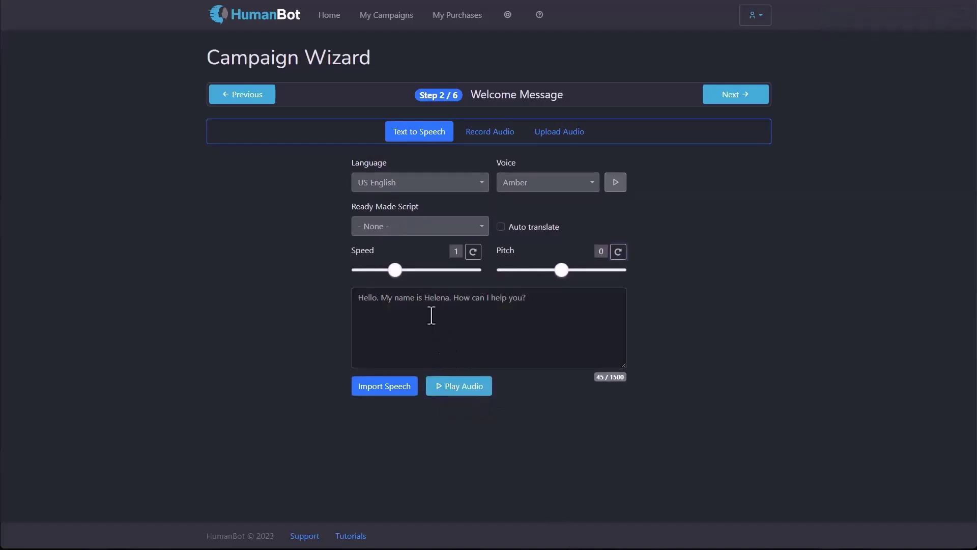
pyautogui.moveTo(560, 270); pyautogui.dragTo(520, 270)
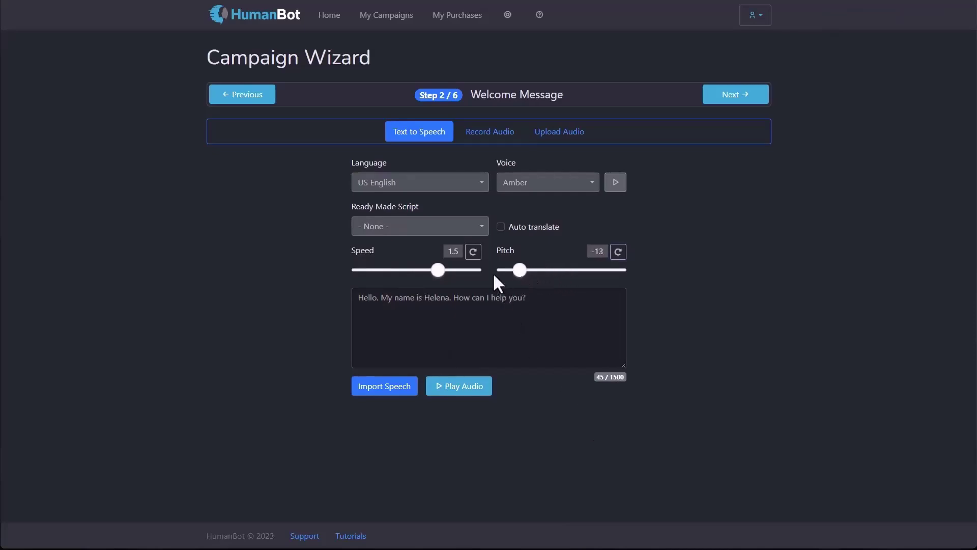
pyautogui.click(473, 251)
pyautogui.click(618, 251)
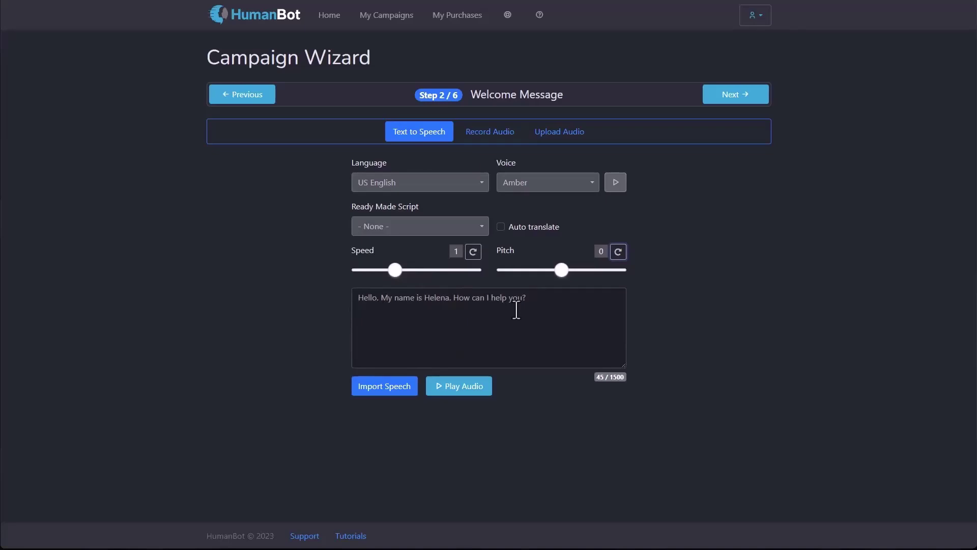
# Step: Set the speech language to German (Germany) with auto translate turned on
pyautogui.click(426, 184)
pyautogui.scroll(-3, 422, 254)
pyautogui.scroll(-10, 412, 280)
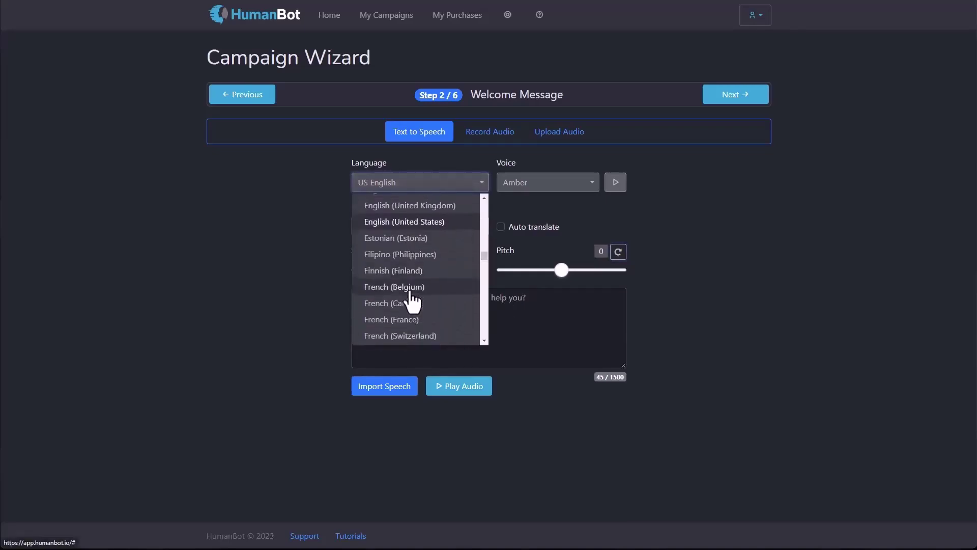
pyautogui.scroll(-2, 412, 301)
pyautogui.click(408, 263)
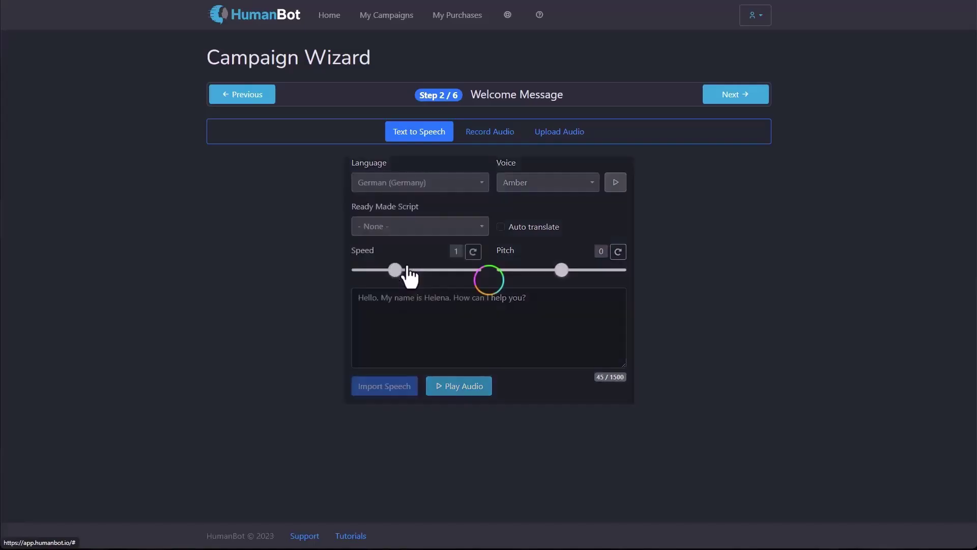
pyautogui.click(500, 227)
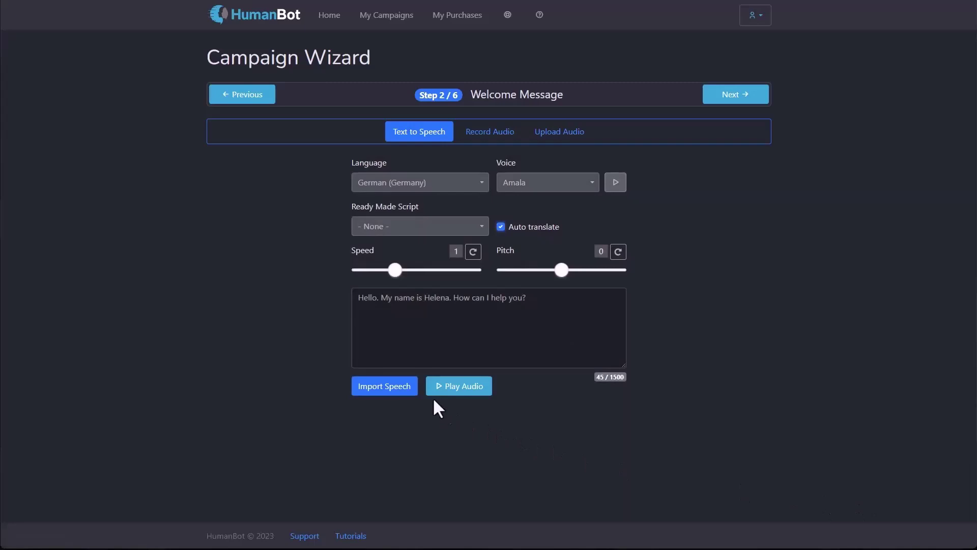
# Step: Generate and play the German welcome audio, then switch to the Record Audio option
pyautogui.click(402, 393)
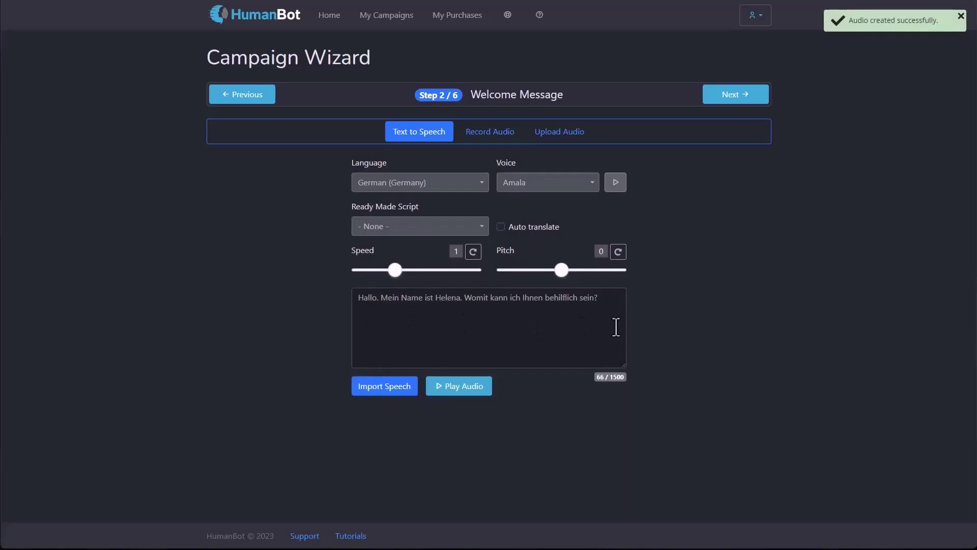
pyautogui.click(464, 391)
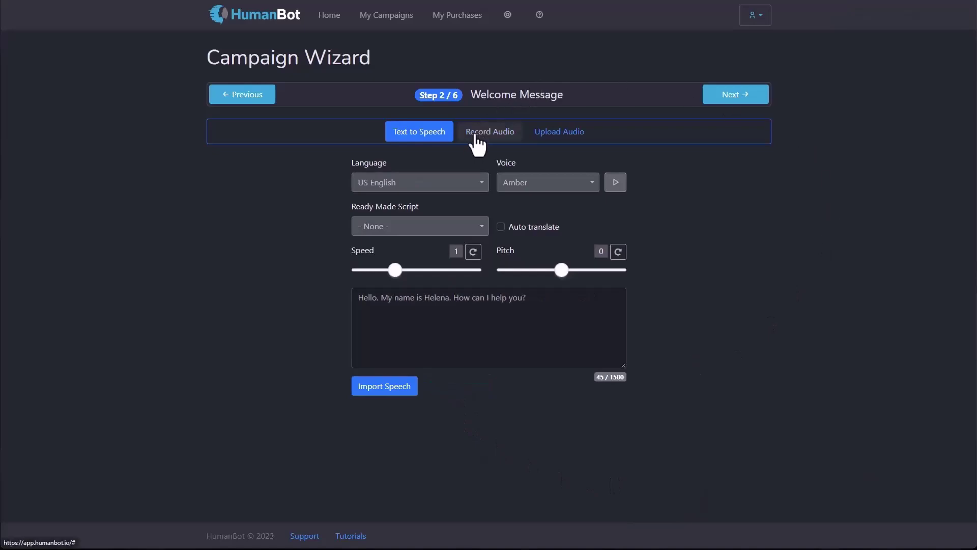
pyautogui.click(476, 136)
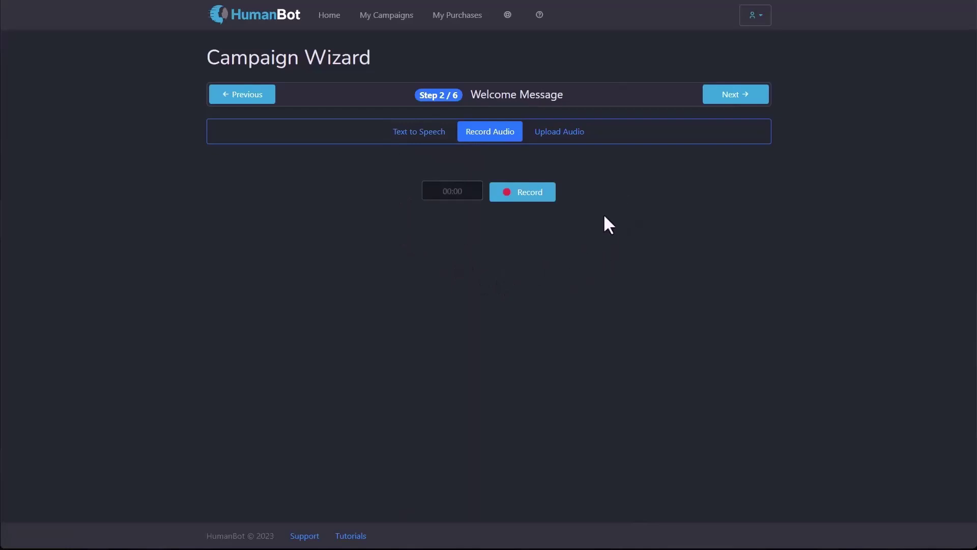
# Step: Check Upload Audio, return to Text to Speech, and advance past the style step to Chat Dialog
pyautogui.click(550, 133)
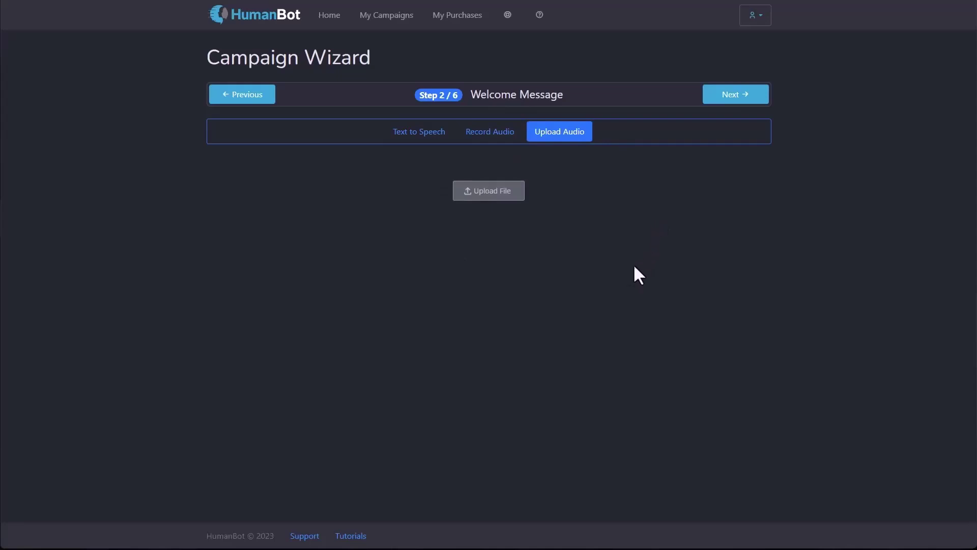
pyautogui.click(400, 135)
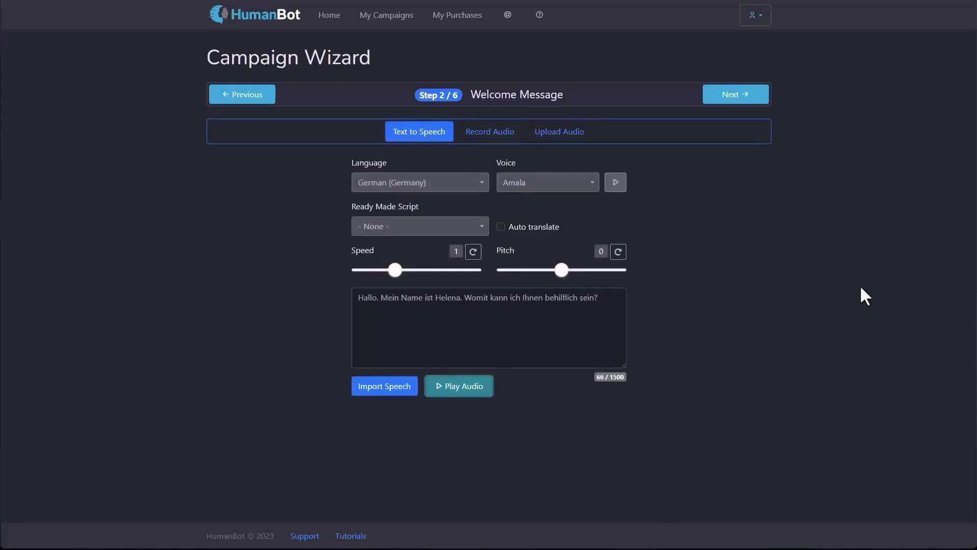
pyautogui.click(757, 101)
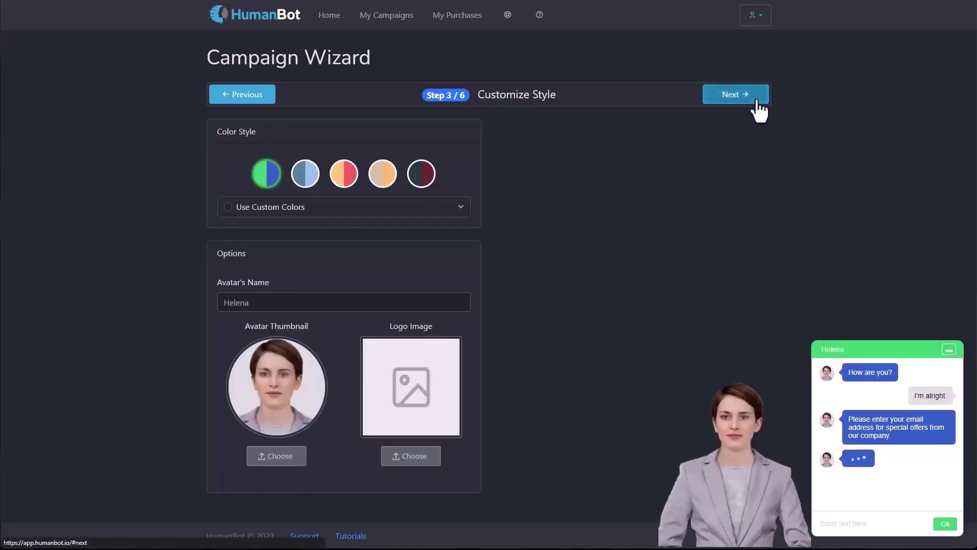
pyautogui.click(757, 101)
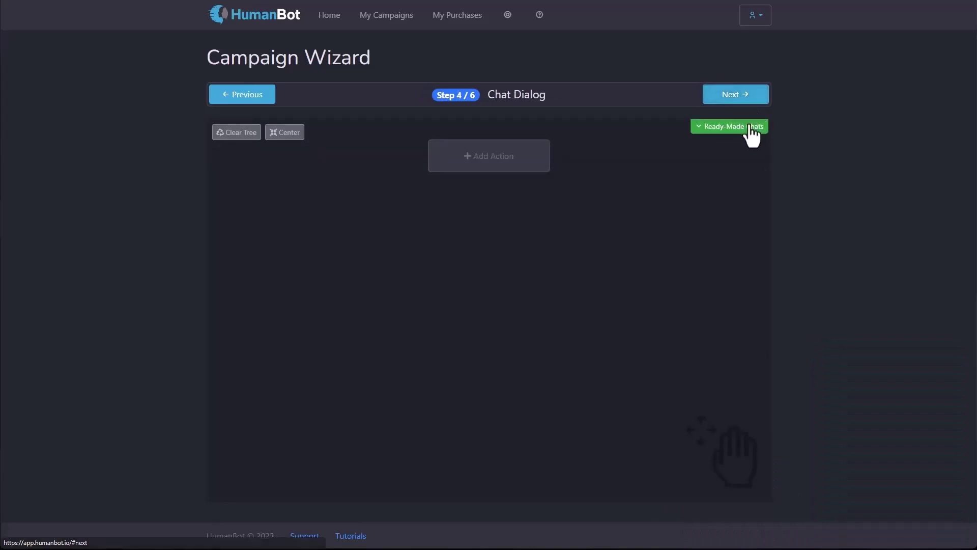
# Step: Load the ready-made AI Smart Chat tree as the chat dialog and continue to player options
pyautogui.click(747, 126)
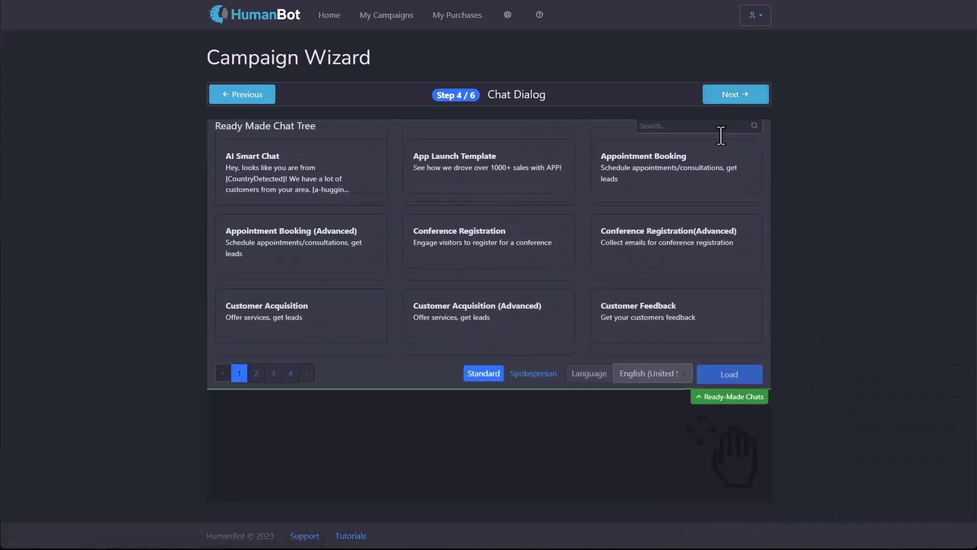
pyautogui.click(351, 183)
pyautogui.click(733, 383)
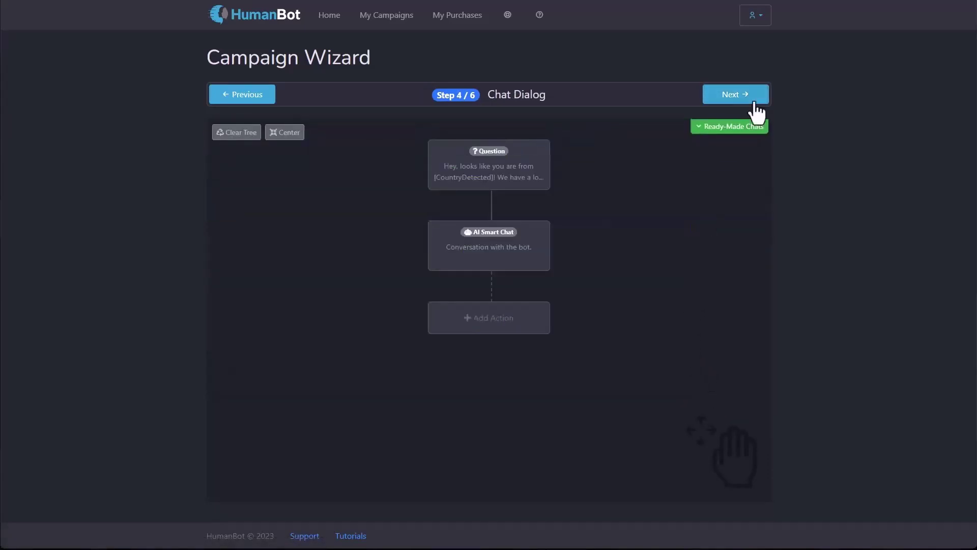
pyautogui.click(757, 112)
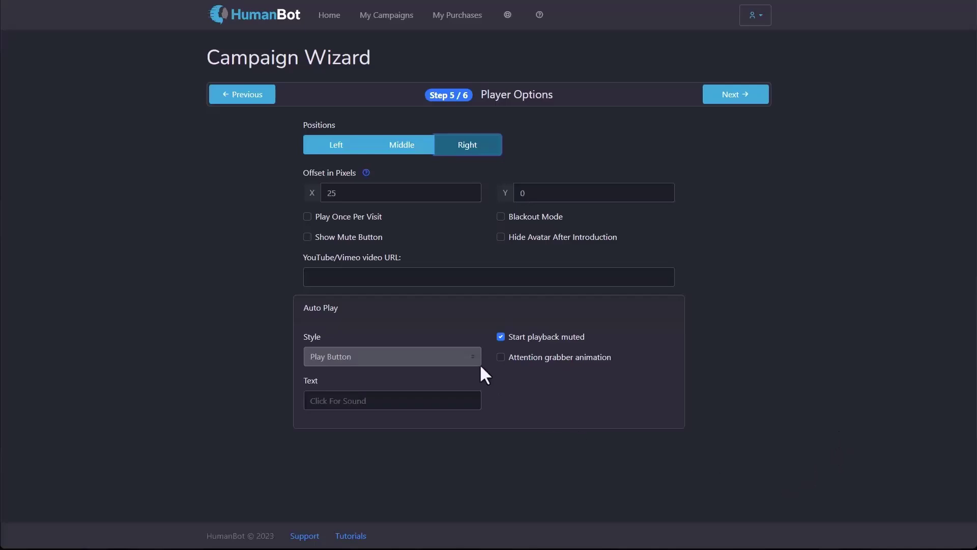
# Step: Enable the attention grabber animation, set the autoplay style to Text Only, then go to My Campaigns
pyautogui.click(502, 358)
pyautogui.click(375, 358)
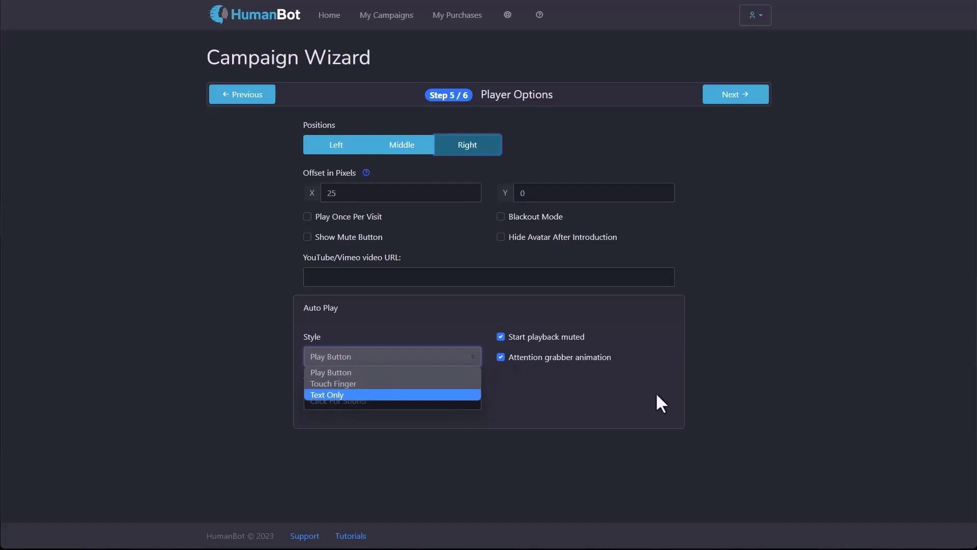
pyautogui.click(359, 395)
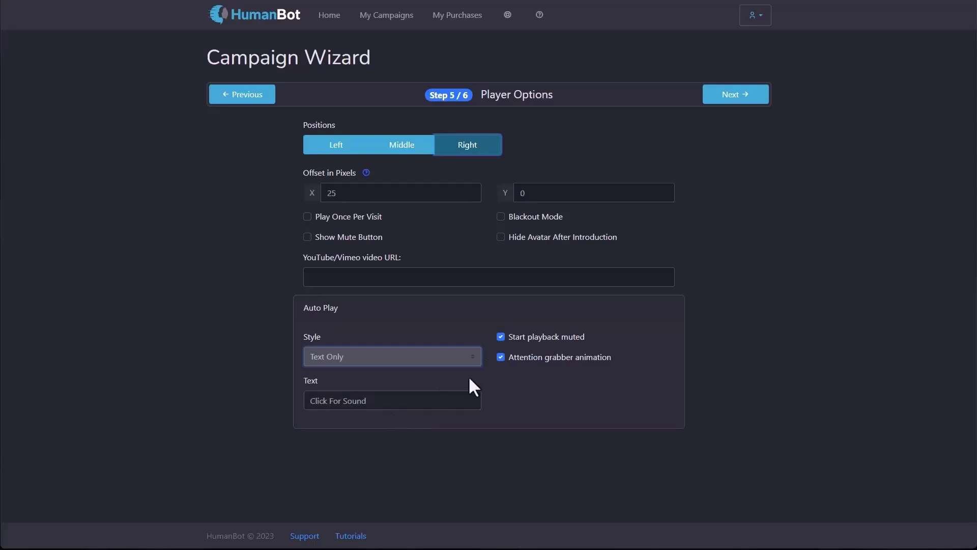
pyautogui.click(392, 17)
# Step: Create an Avatar Only campaign with Helena Formal and advance to Campaign Options, step 5 of 5
pyautogui.click(722, 58)
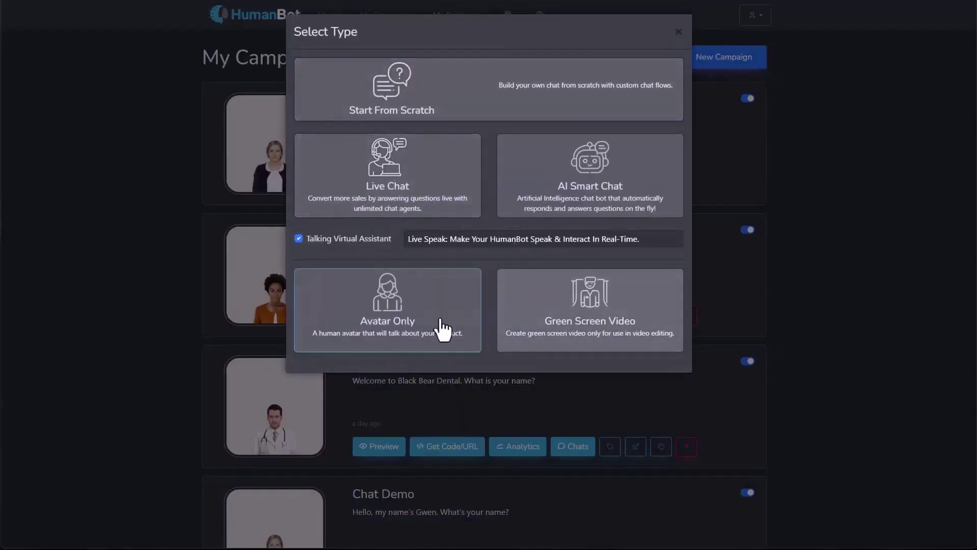
pyautogui.click(409, 333)
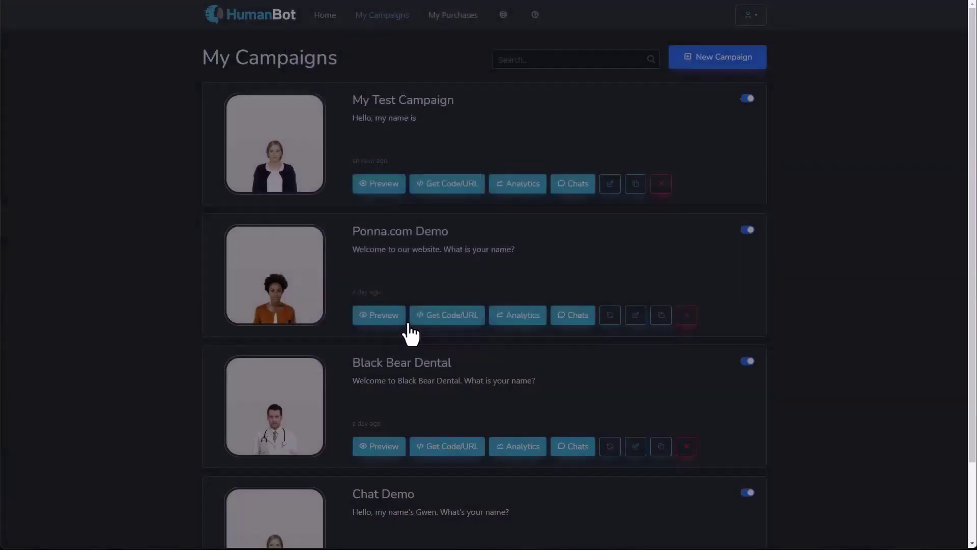
pyautogui.click(410, 206)
pyautogui.click(742, 96)
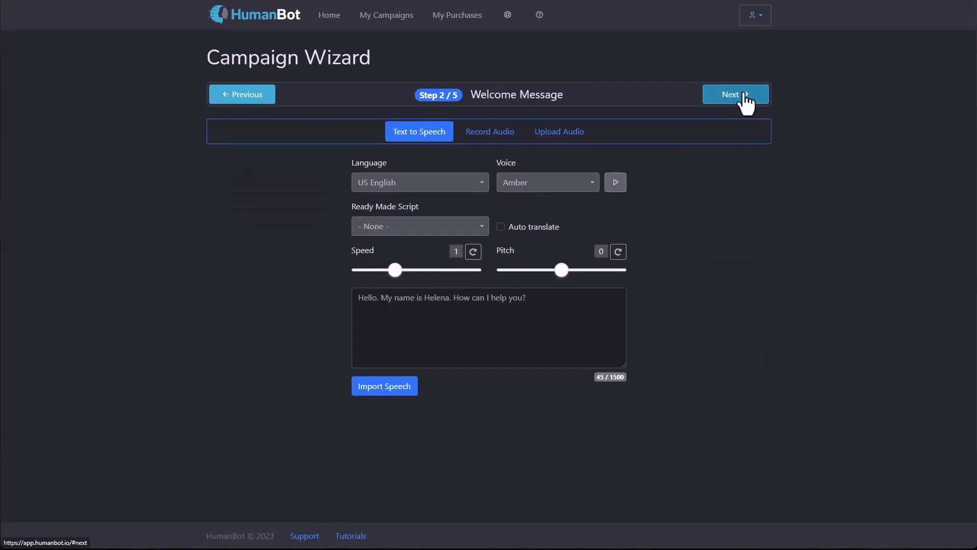
pyautogui.click(744, 94)
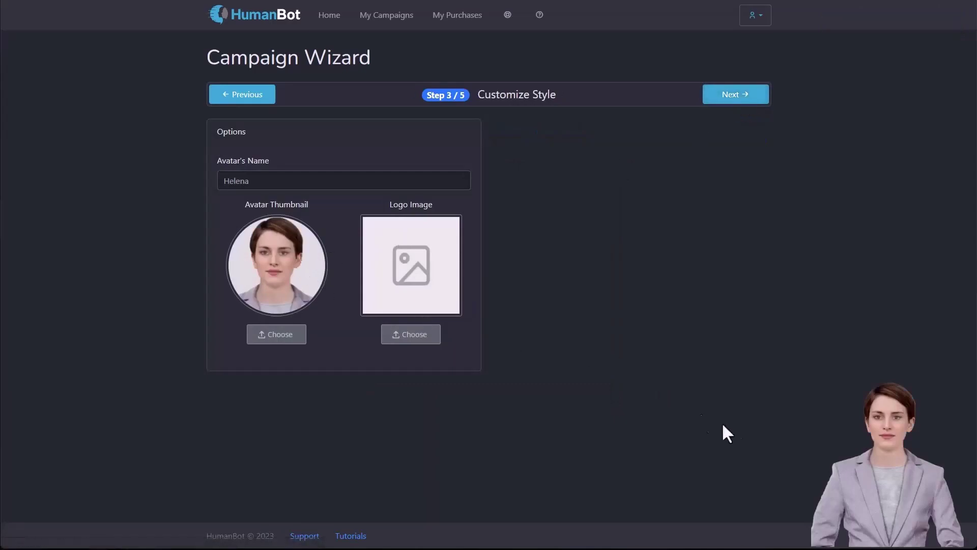
pyautogui.click(755, 95)
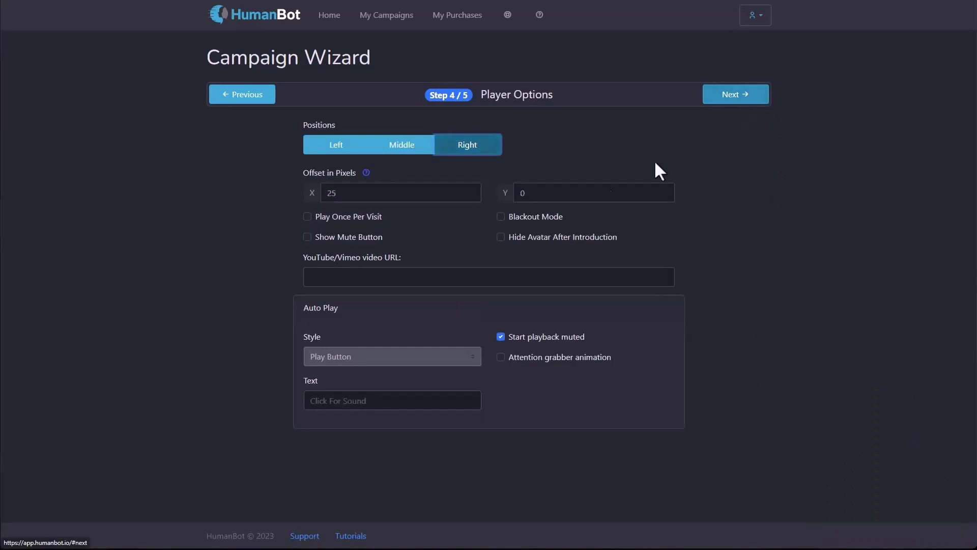
pyautogui.click(737, 98)
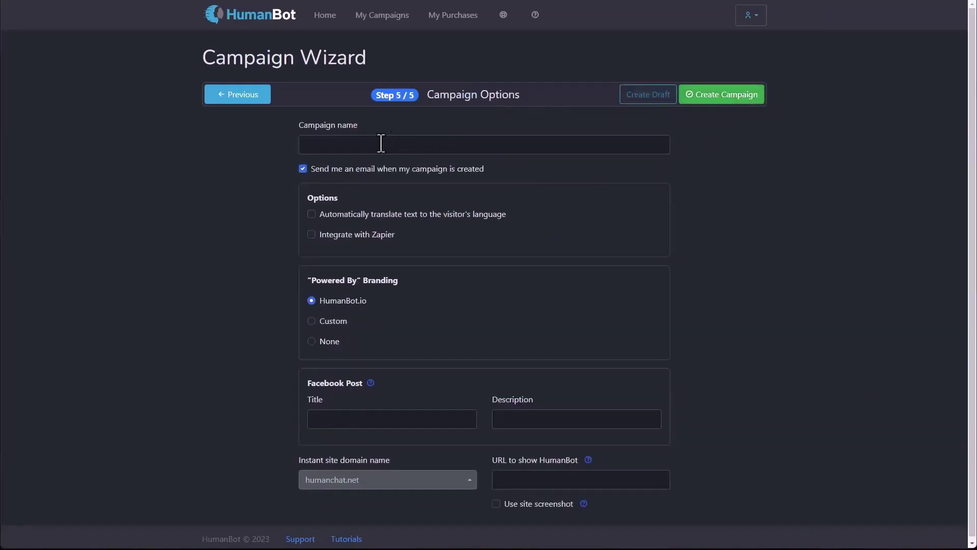
# Step: Start a Green Screen Video campaign with Helena Formal and advance through the Welcome Message step
pyautogui.click(379, 21)
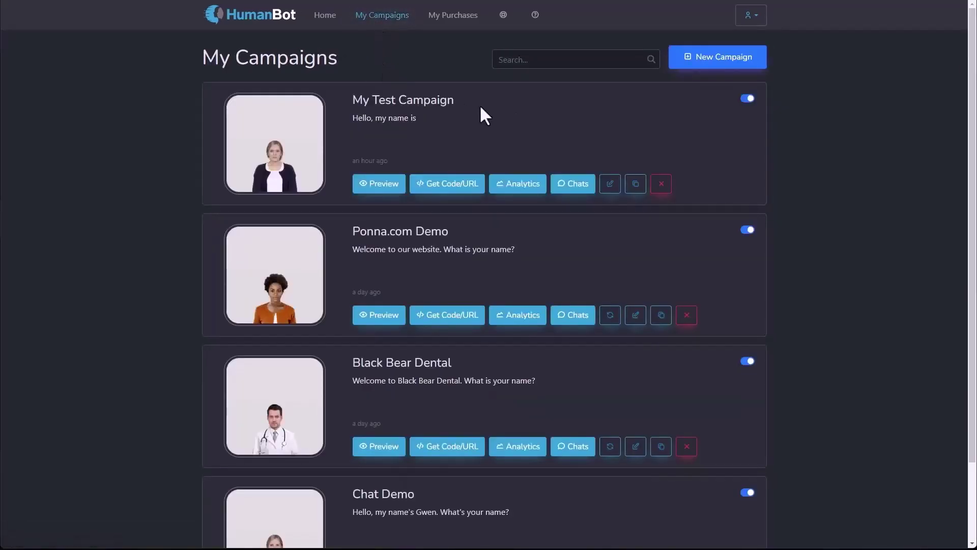
pyautogui.click(704, 63)
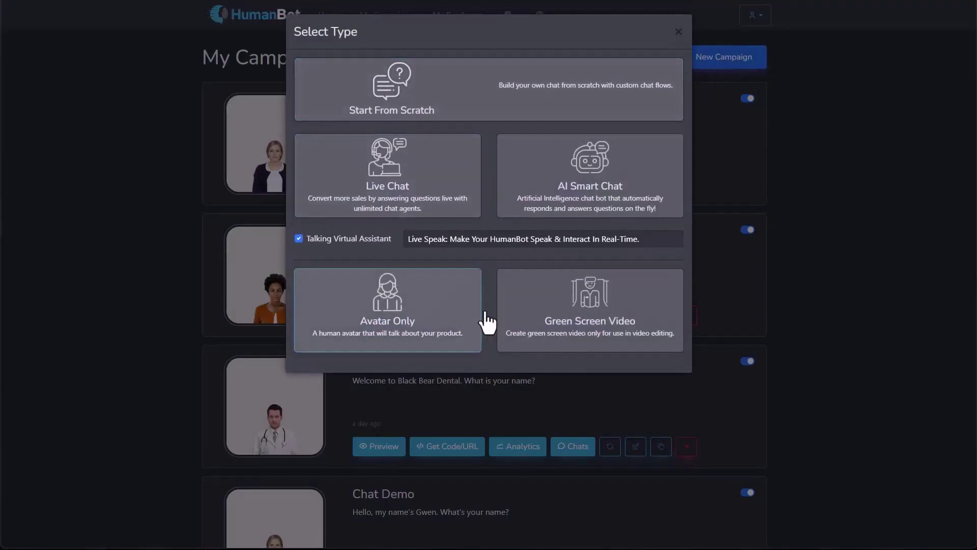
pyautogui.click(545, 334)
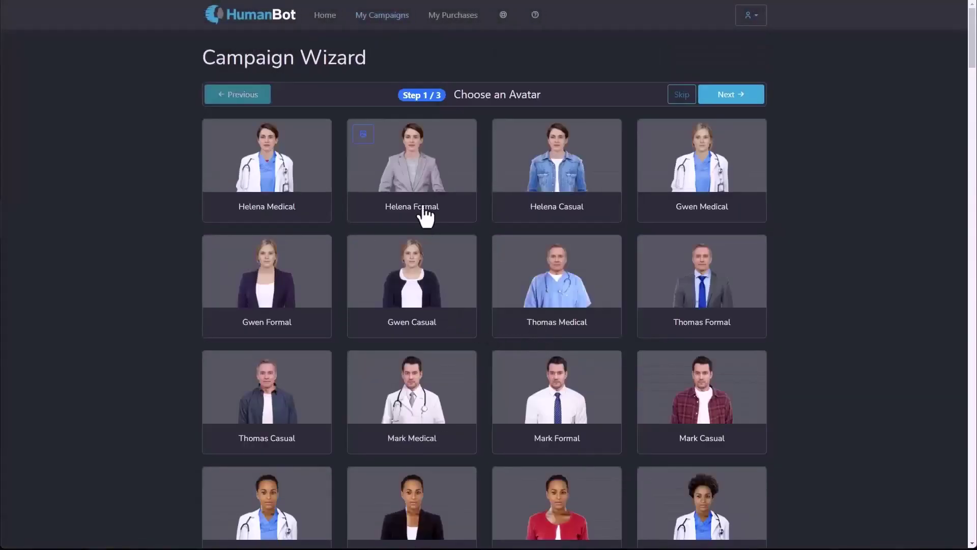
pyautogui.click(421, 187)
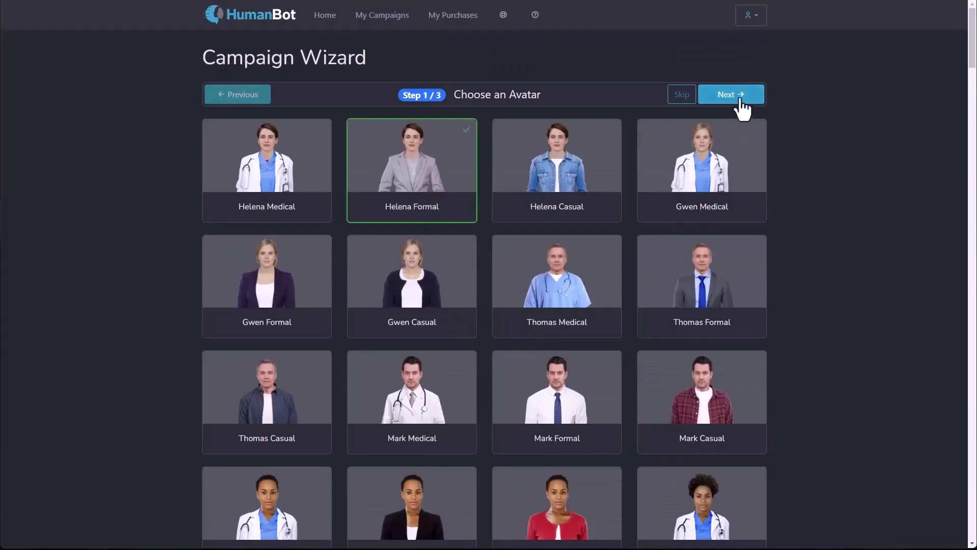
pyautogui.click(738, 96)
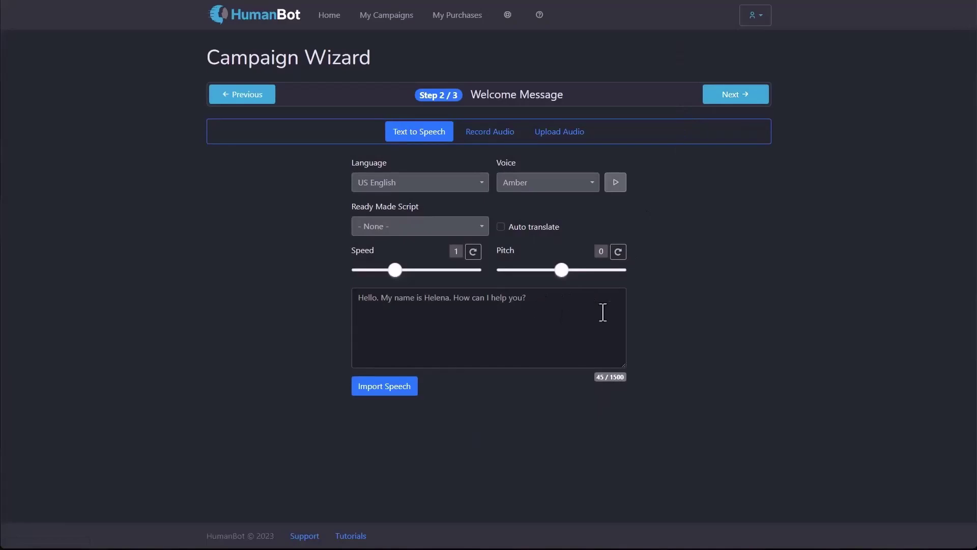
pyautogui.click(742, 100)
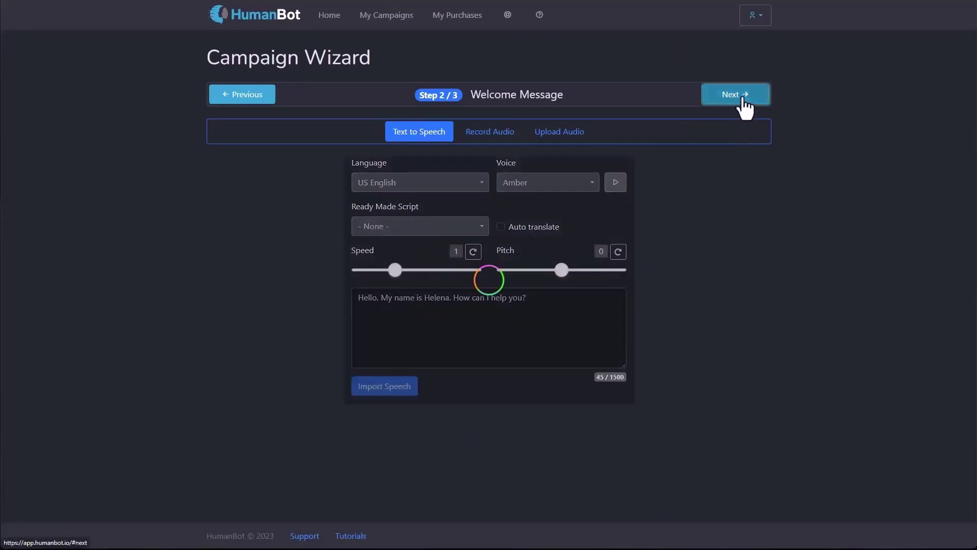